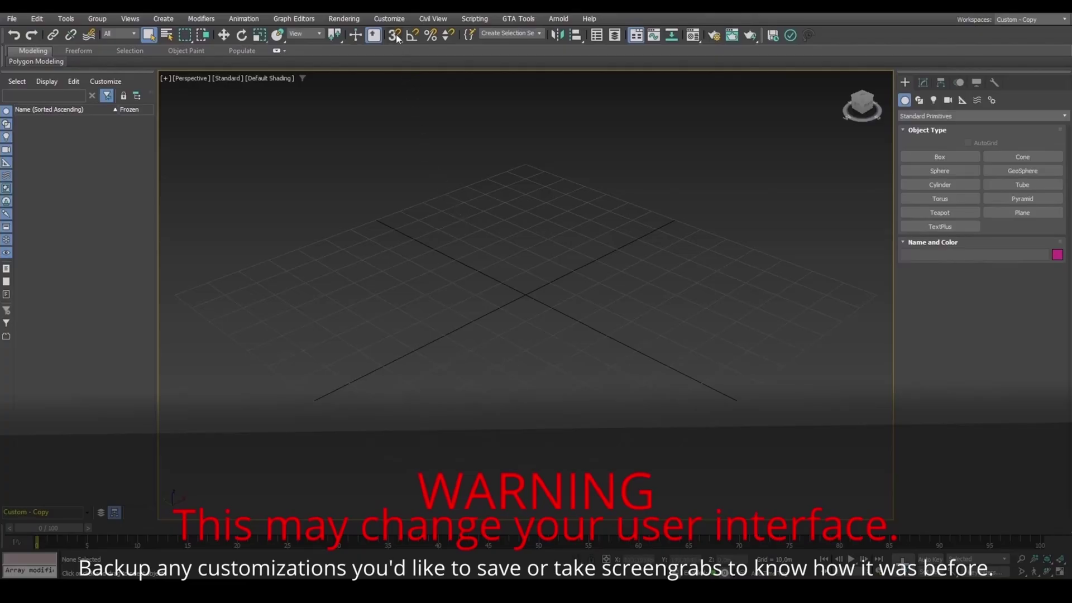
Step: Apply Max.Legacy defaults with the DefaultUI scheme in the Custom UI and Defaults Switcher
{"action": "left_click", "coordinate": [389, 19]}
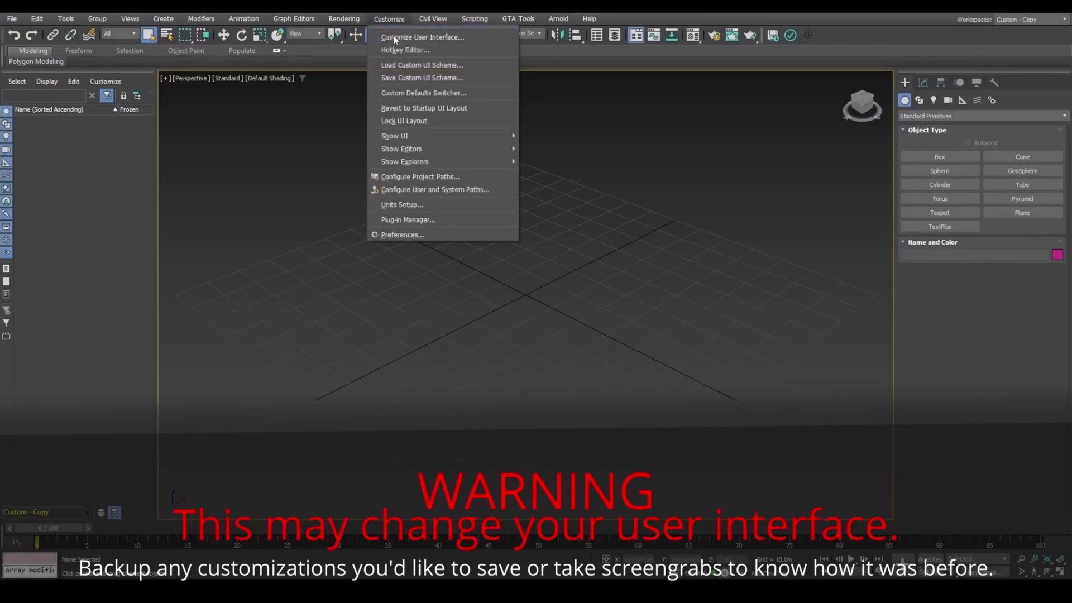
{"action": "left_click", "coordinate": [407, 93]}
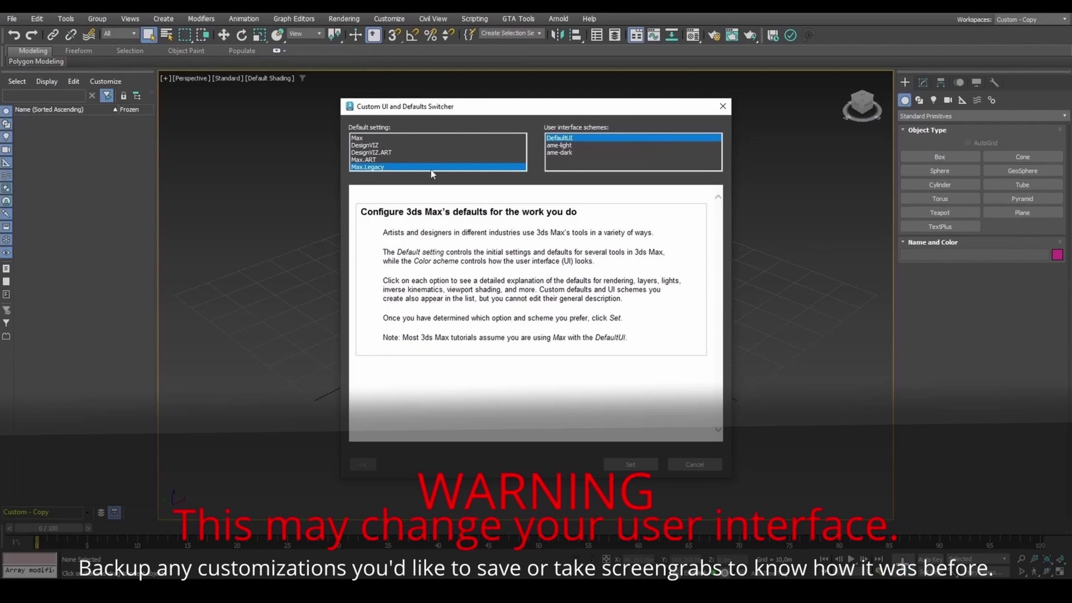
{"action": "left_click", "coordinate": [614, 463]}
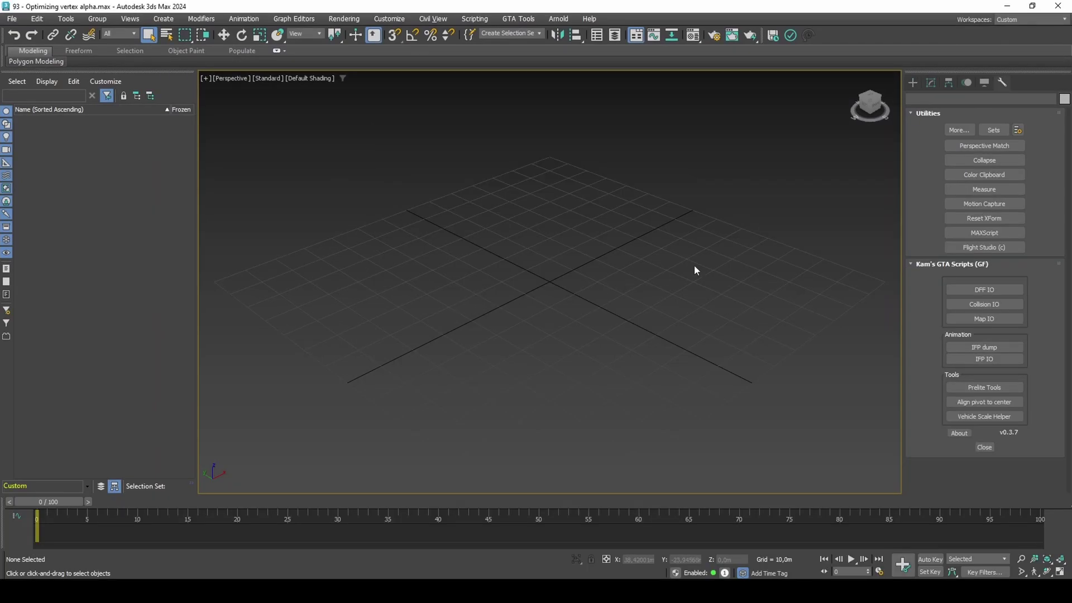
Step: Draw a plane and set it to 100 by 100 with 32 length and width segments
{"action": "left_click", "coordinate": [912, 84]}
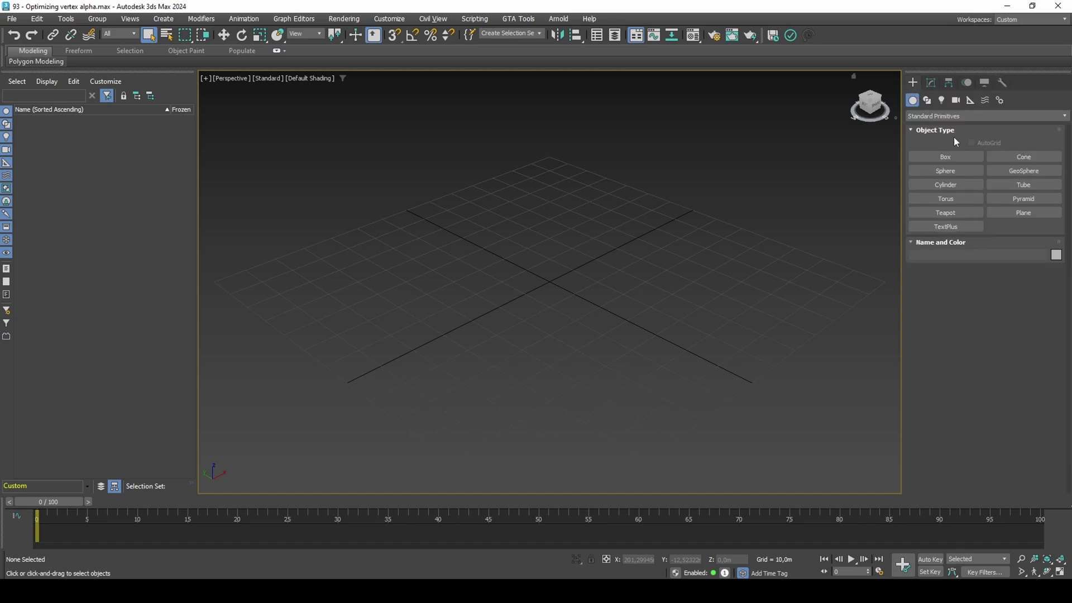
{"action": "left_click", "coordinate": [1021, 212]}
{"action": "left_click_drag", "start_coordinate": [549, 282], "coordinate": [648, 239]}
{"action": "double_click", "coordinate": [998, 326]}
{"action": "type", "text": "100"}
{"action": "key", "text": "Tab"}
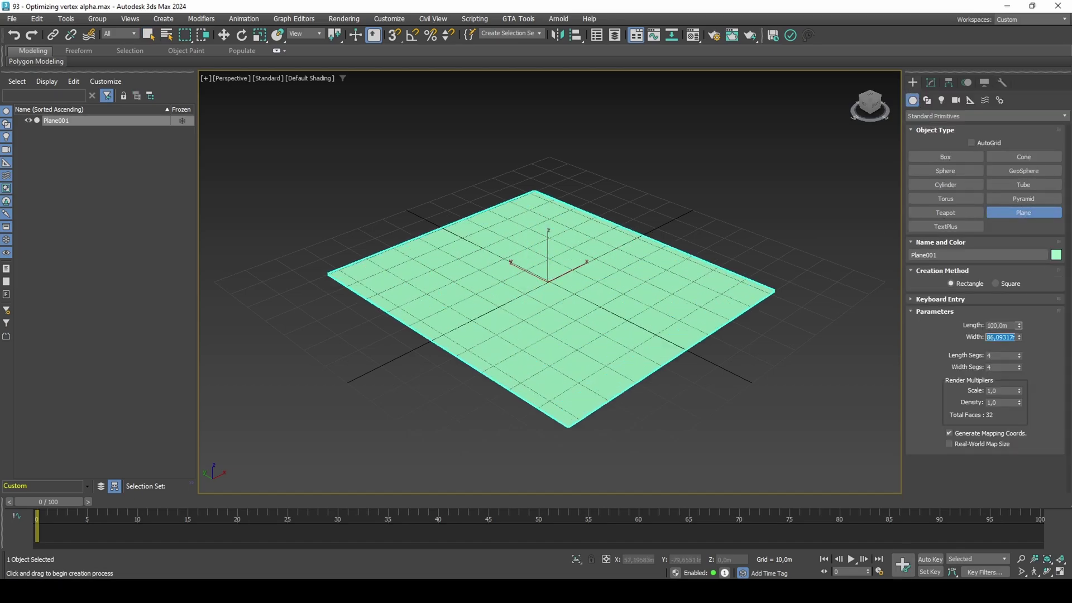
{"action": "type", "text": "100"}
{"action": "key", "text": "Tab"}
{"action": "type", "text": "32"}
{"action": "key", "text": "Tab"}
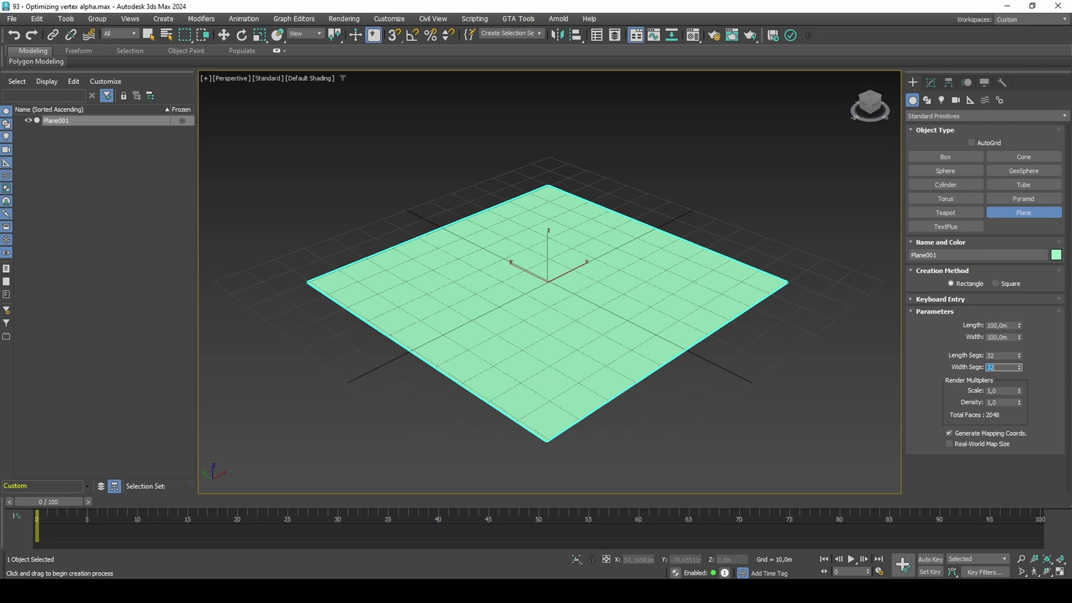
Step: Centre the plane at the world origin by zeroing its X and Y positions
{"action": "key", "text": "w"}
{"action": "right_click", "coordinate": [658, 560]}
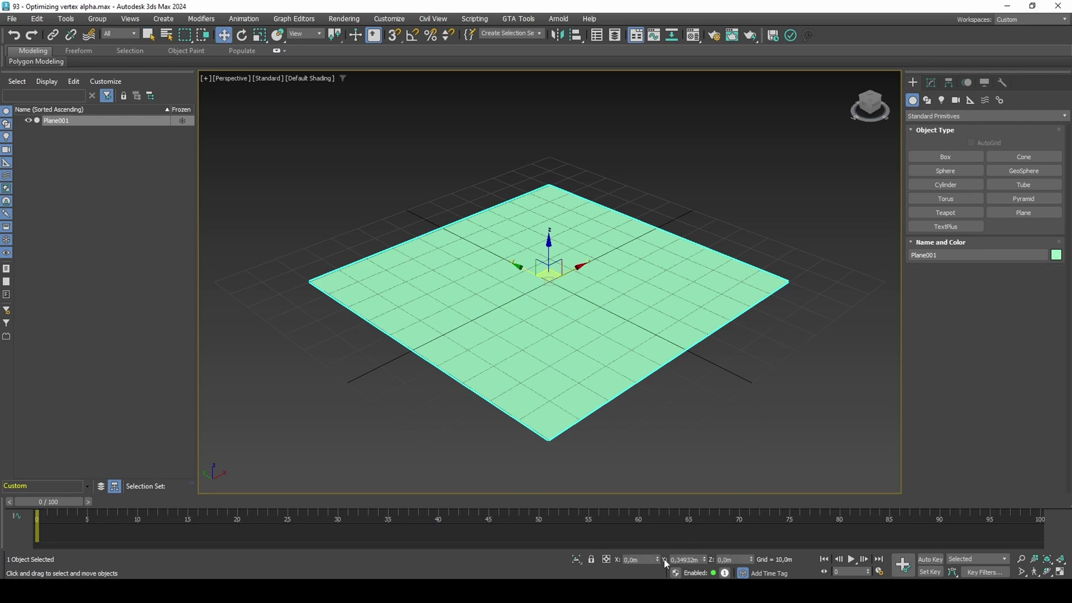
{"action": "right_click", "coordinate": [705, 560]}
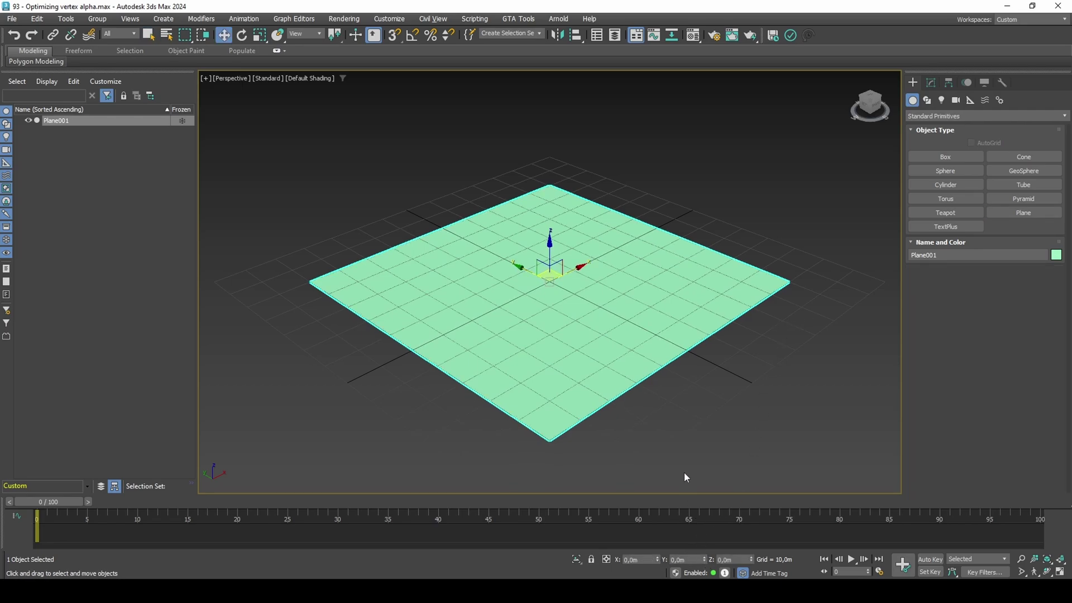
{"action": "key", "text": "m"}
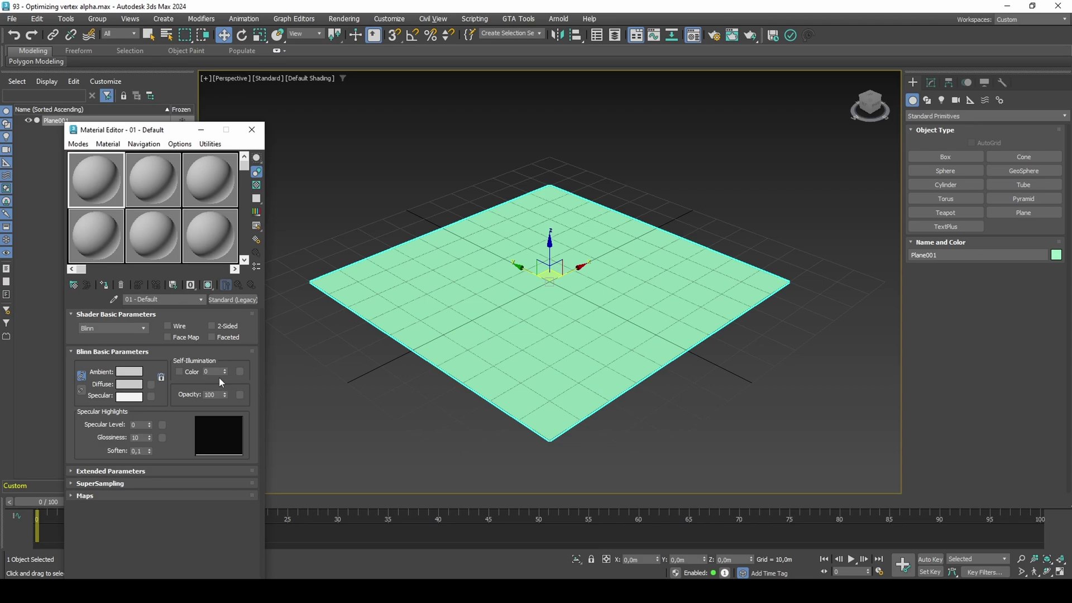
Step: Convert 01 - Default to Multi/Sub-Object, keeping the old material as a sub-material, with 2 sub-materials
{"action": "left_click", "coordinate": [233, 299]}
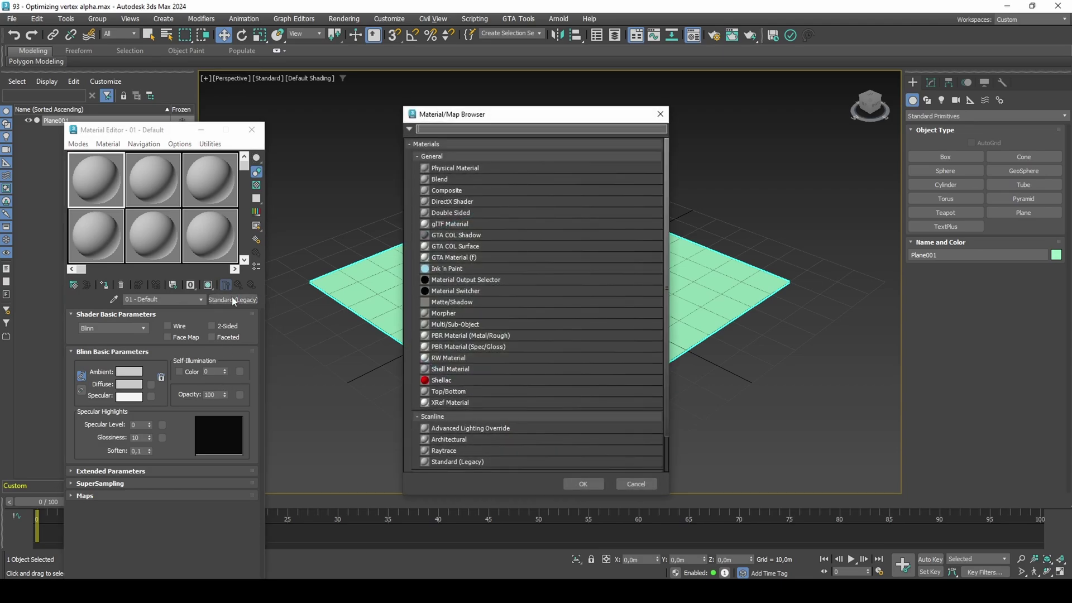
{"action": "double_click", "coordinate": [457, 325]}
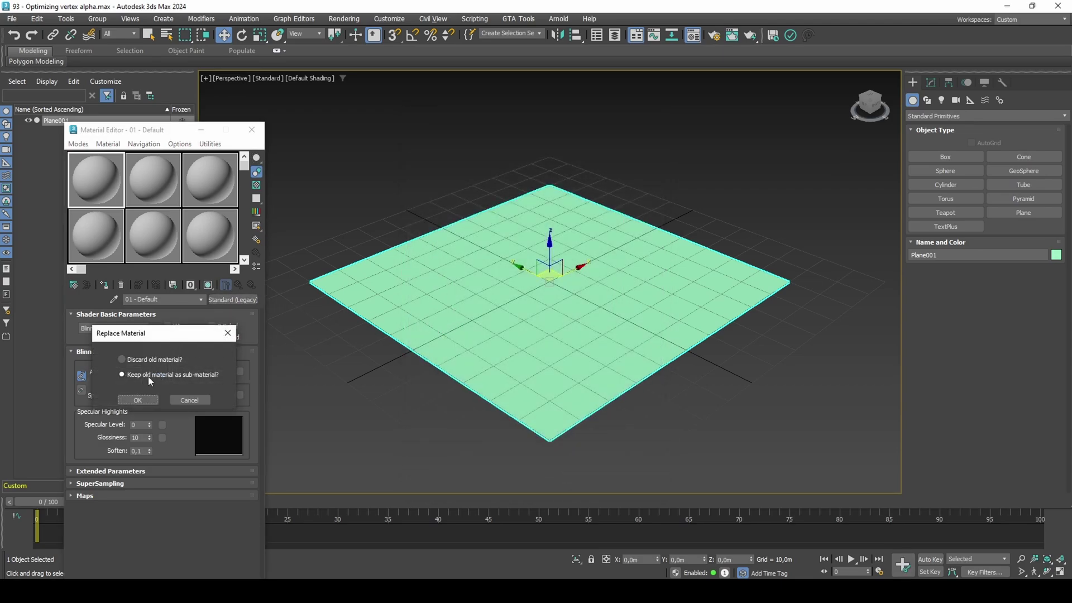
{"action": "left_click", "coordinate": [143, 397]}
{"action": "left_click", "coordinate": [136, 330]}
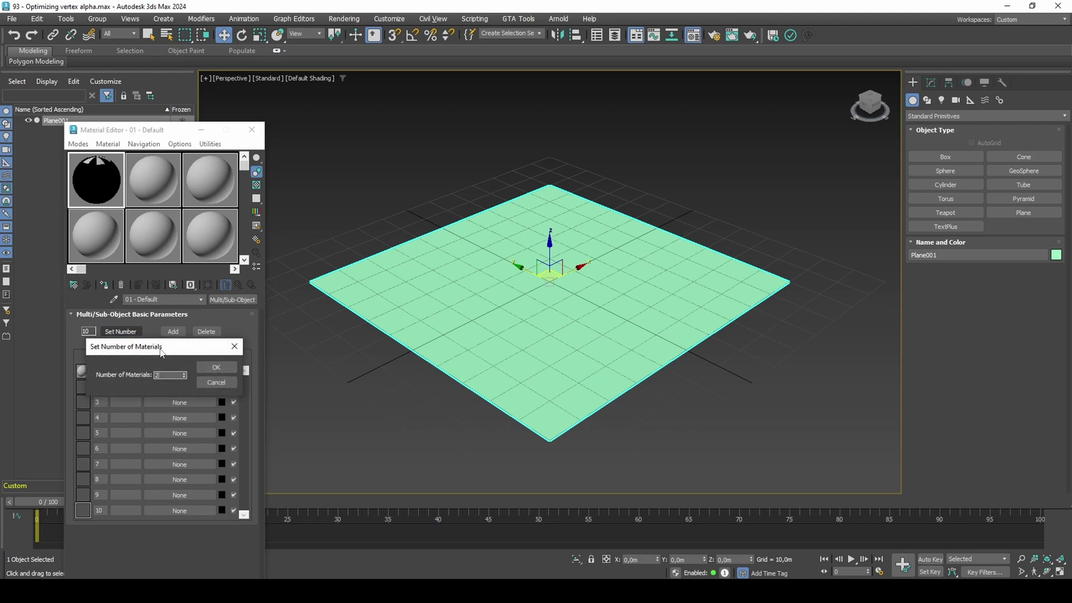
{"action": "type", "text": "2"}
{"action": "left_click", "coordinate": [216, 368]}
Step: Drag rock1_128.png into sub-material 1 and Grass_128HV.png into sub-material 2
{"action": "key", "text": "alt+Tab"}
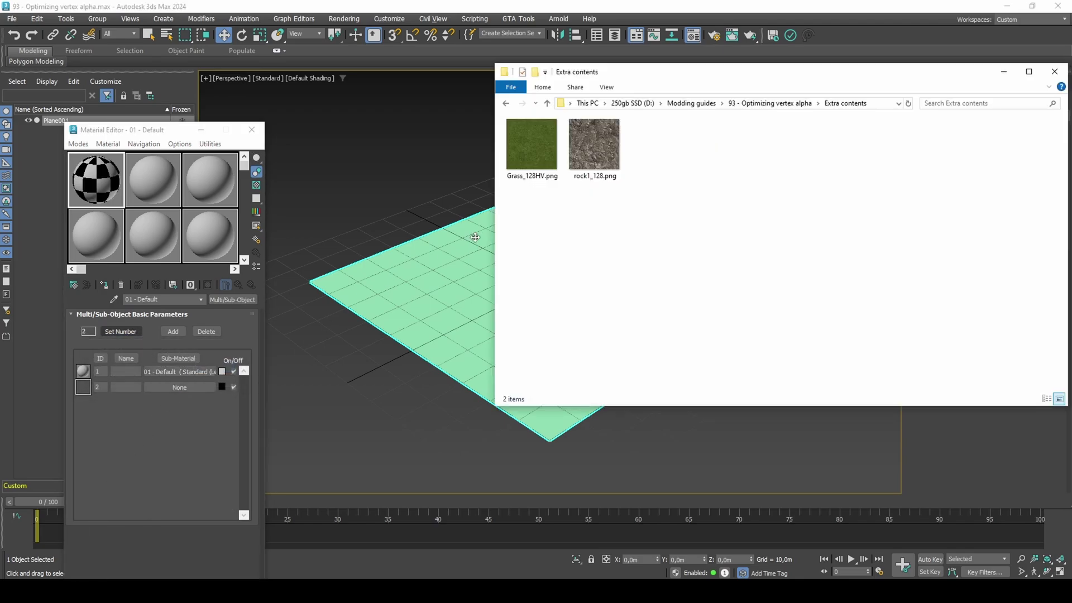
{"action": "left_click_drag", "start_coordinate": [594, 144], "coordinate": [210, 364]}
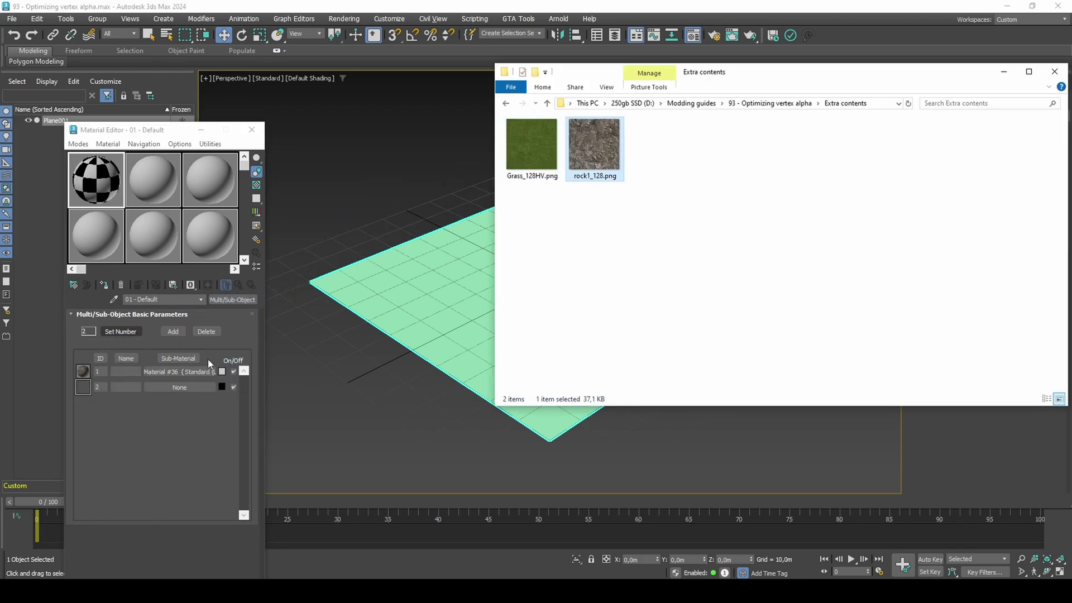
{"action": "left_click_drag", "start_coordinate": [532, 145], "coordinate": [189, 386]}
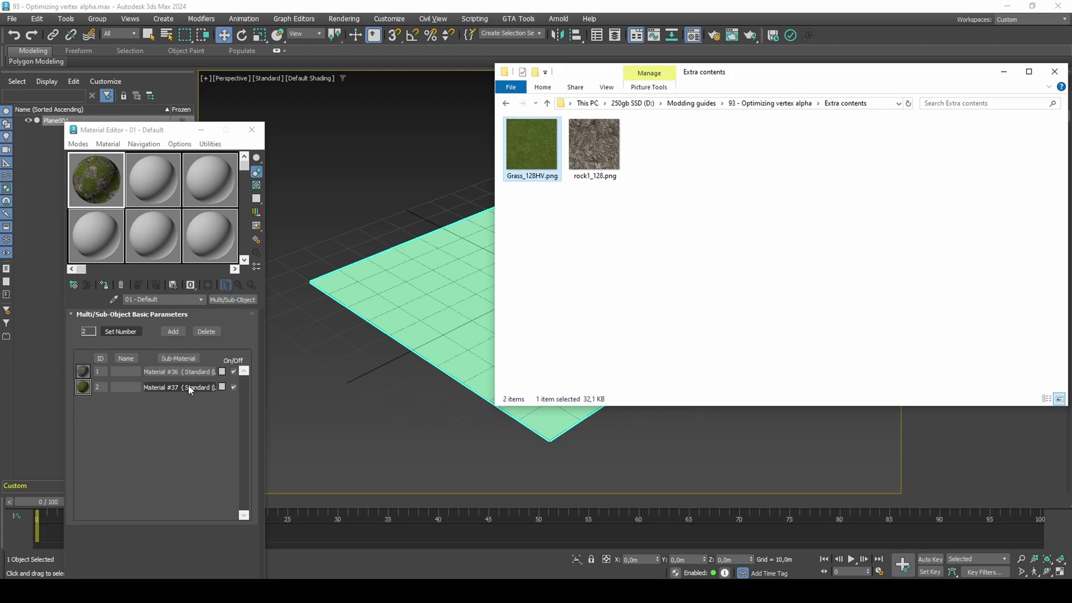
Step: Copy sub-material 1's white colour onto sub-material 2, then open the grass sub-material's opacity map slot
{"action": "left_click", "coordinate": [222, 371]}
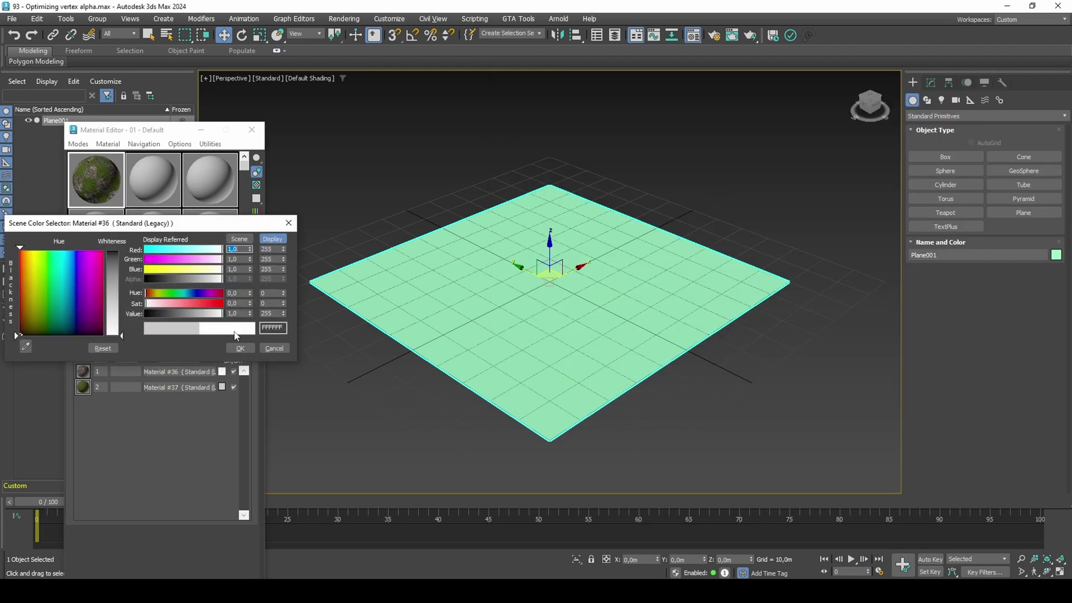
{"action": "left_click", "coordinate": [240, 347]}
{"action": "right_click", "coordinate": [221, 372]}
{"action": "left_click", "coordinate": [246, 380]}
{"action": "right_click", "coordinate": [222, 387]}
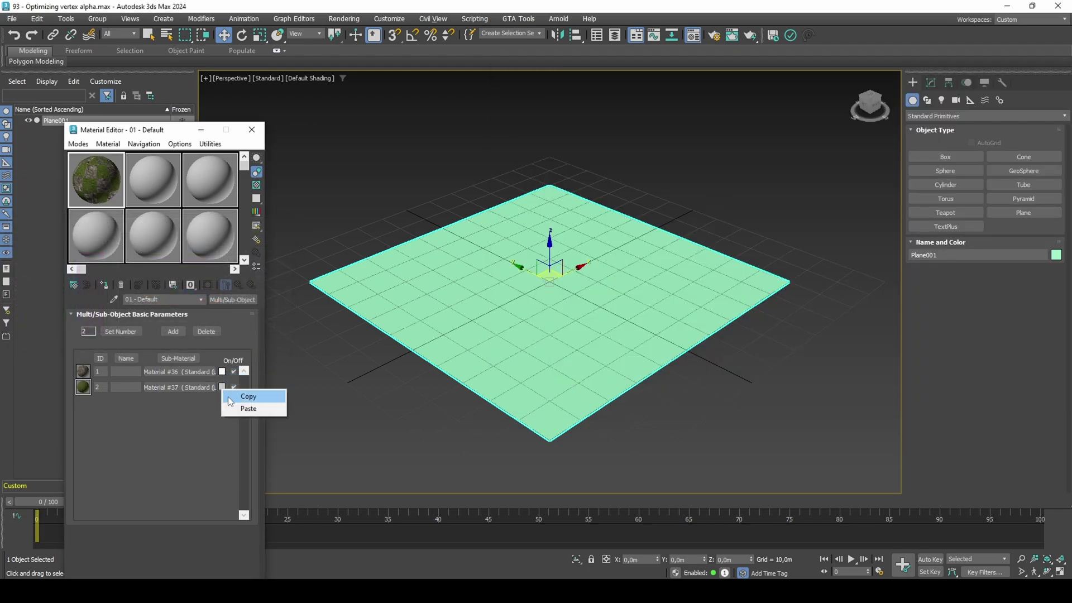
{"action": "left_click", "coordinate": [229, 398]}
{"action": "left_click", "coordinate": [203, 386]}
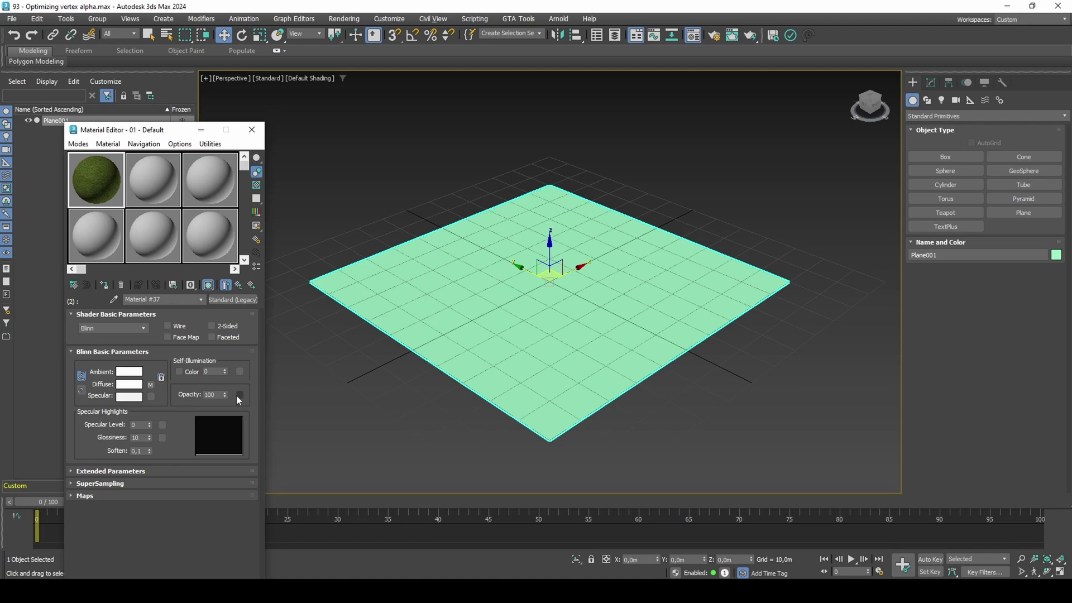
{"action": "left_click", "coordinate": [237, 395]}
Step: Use a UVW Channel map on map channel 3 for grass opacity and show it shaded in the viewport
{"action": "type", "text": "uv"}
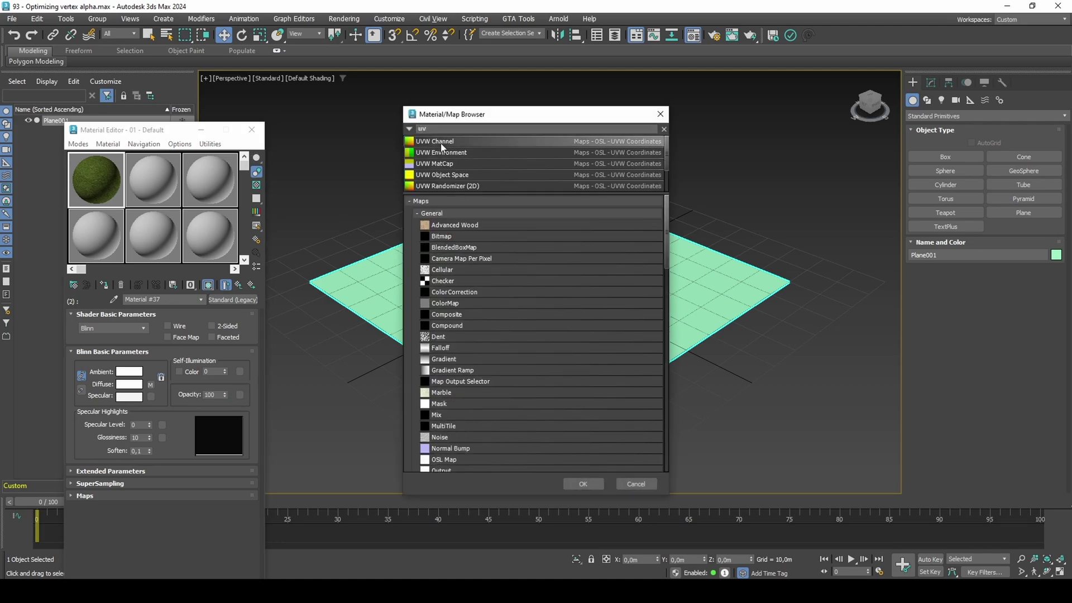
{"action": "double_click", "coordinate": [441, 143]}
{"action": "double_click", "coordinate": [163, 373]}
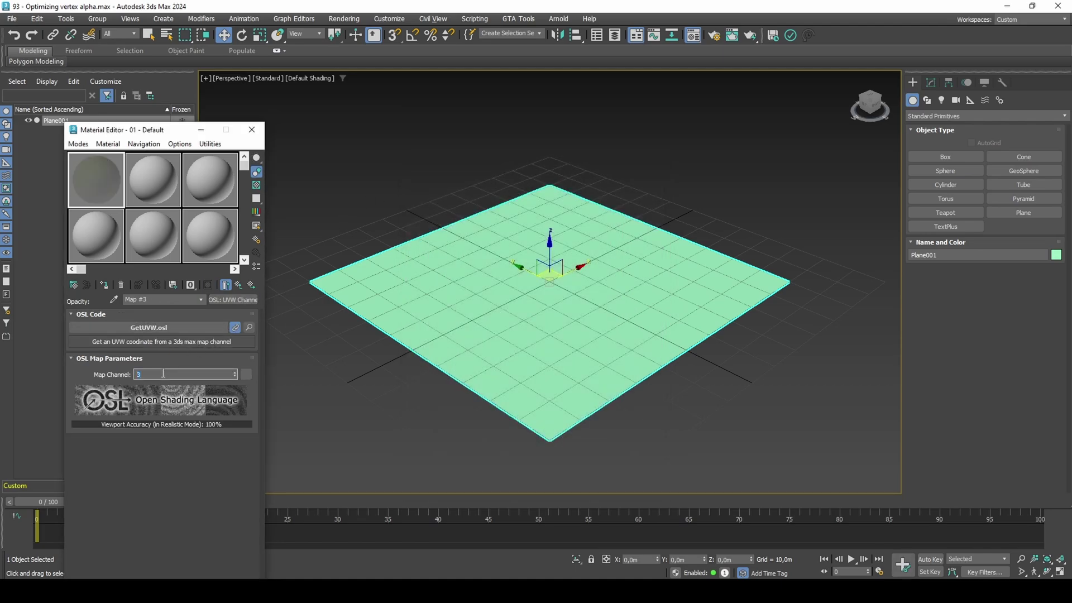
{"action": "key", "text": "Return"}
{"action": "left_click", "coordinate": [239, 286]}
{"action": "left_click", "coordinate": [104, 285]}
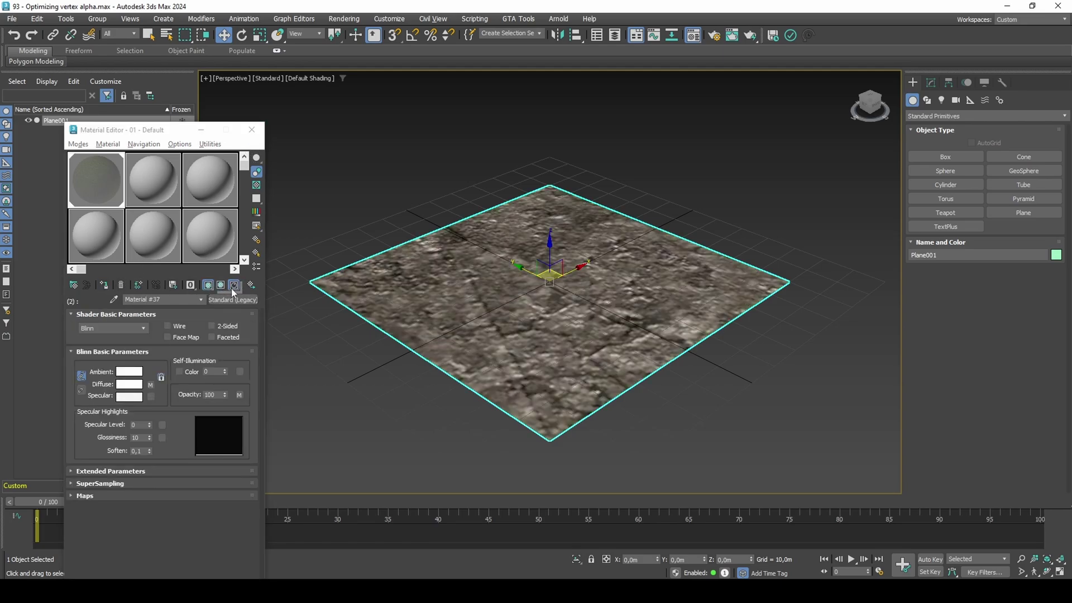
Step: Close the Material Editor and toggle the viewport between High Quality and Standard shading
{"action": "left_click", "coordinate": [251, 130]}
{"action": "left_click", "coordinate": [273, 79]}
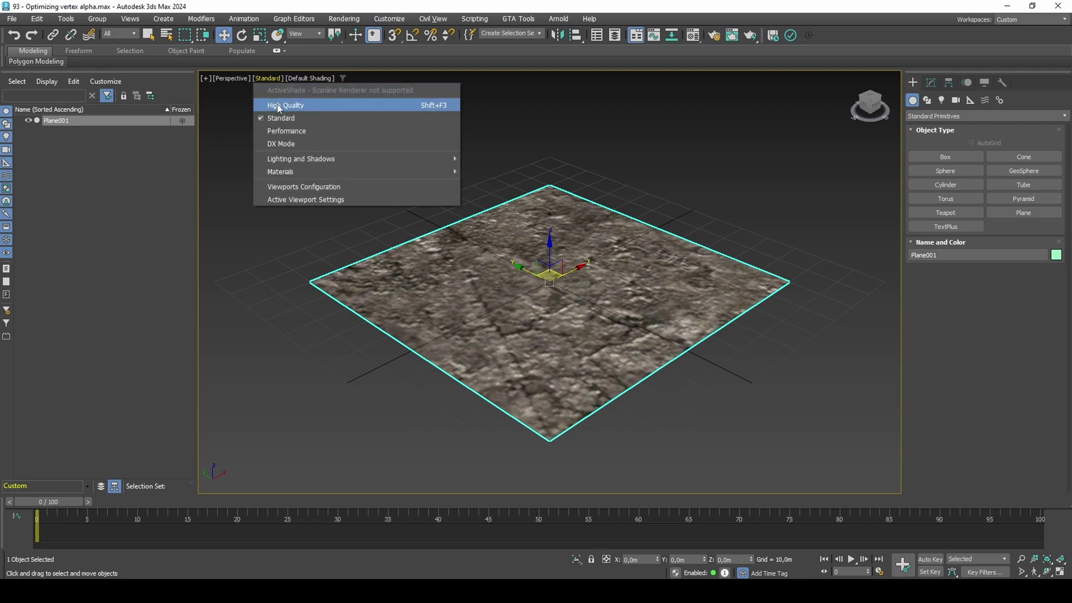
{"action": "left_click", "coordinate": [276, 104]}
{"action": "left_click", "coordinate": [274, 79]}
{"action": "left_click", "coordinate": [279, 118]}
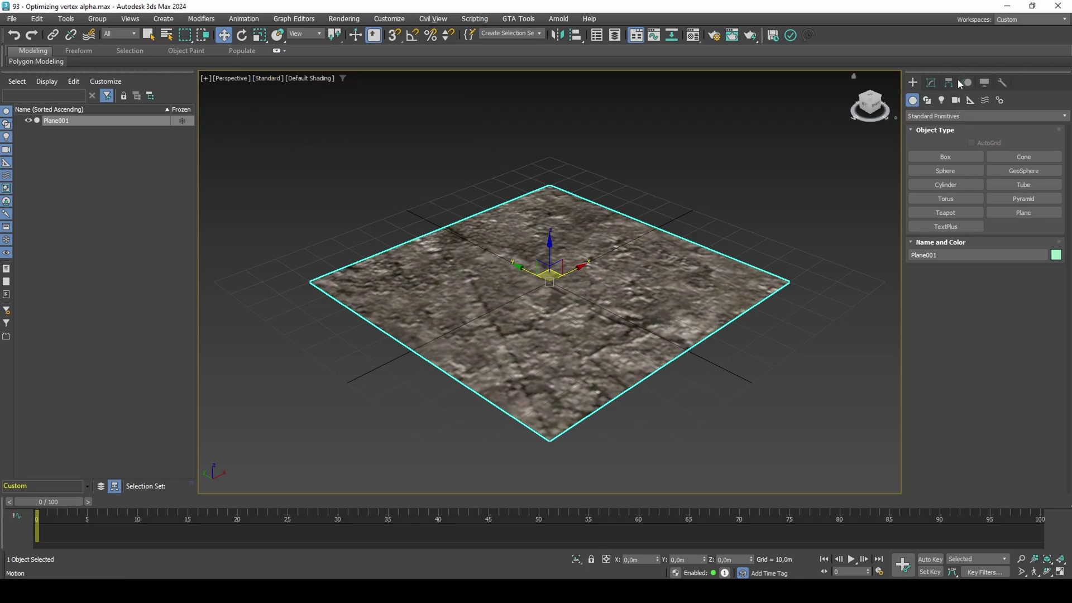
Step: Add a UVW Xform modifier to Plane001 with U Tile and V Tile of 16
{"action": "left_click", "coordinate": [931, 83]}
{"action": "left_click", "coordinate": [1034, 152]}
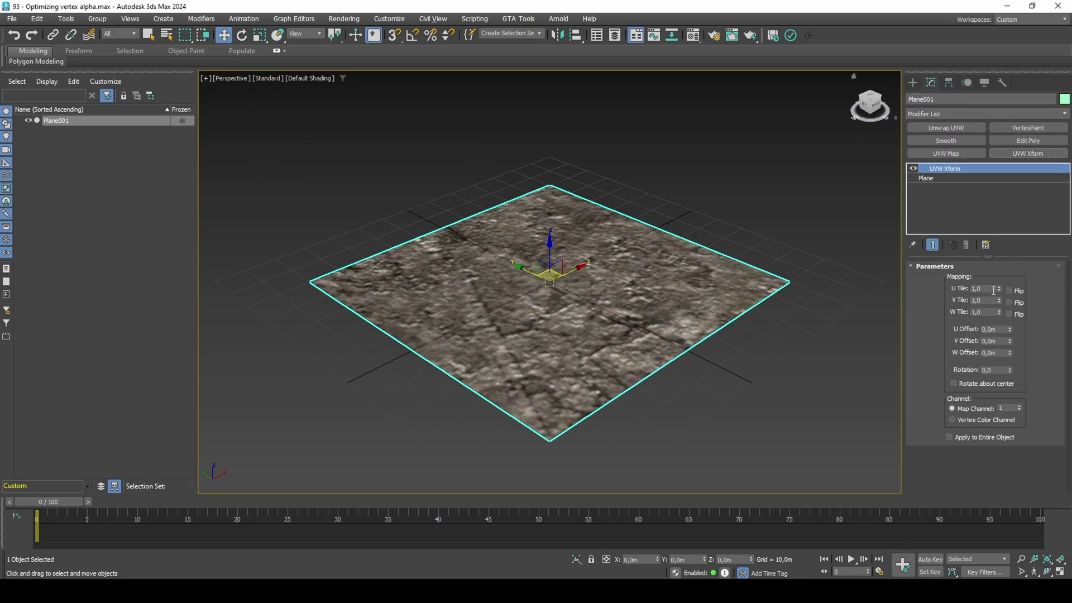
{"action": "double_click", "coordinate": [992, 289]}
{"action": "type", "text": "16"}
{"action": "left_click", "coordinate": [989, 302]}
{"action": "key", "text": "Return"}
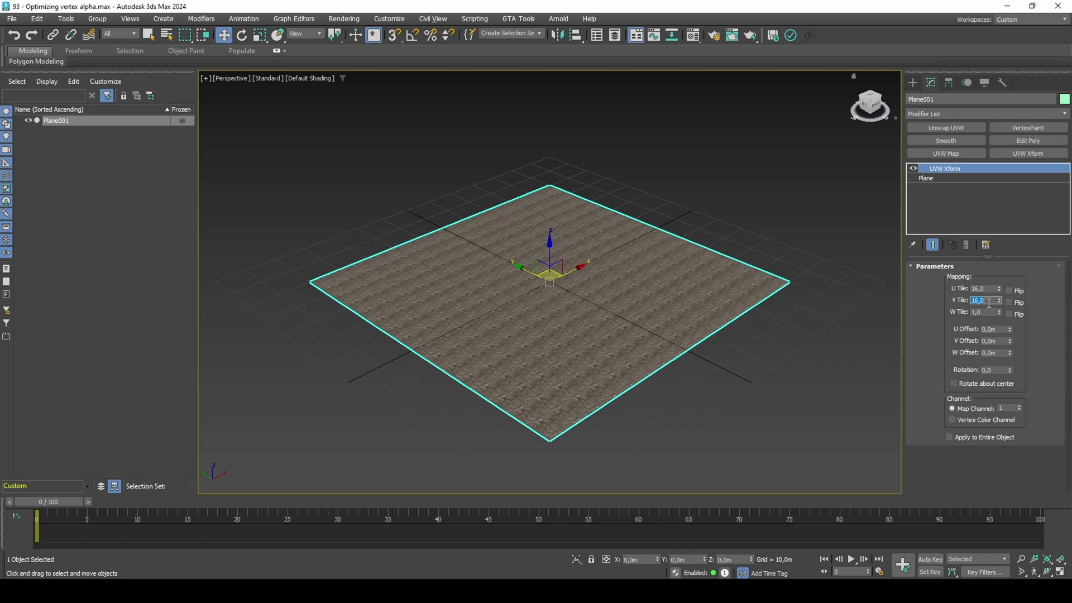
{"action": "left_click", "coordinate": [990, 116]}
Step: Add a Noise modifier with 12 m Z strength and scale 25,0
{"action": "type", "text": "n"}
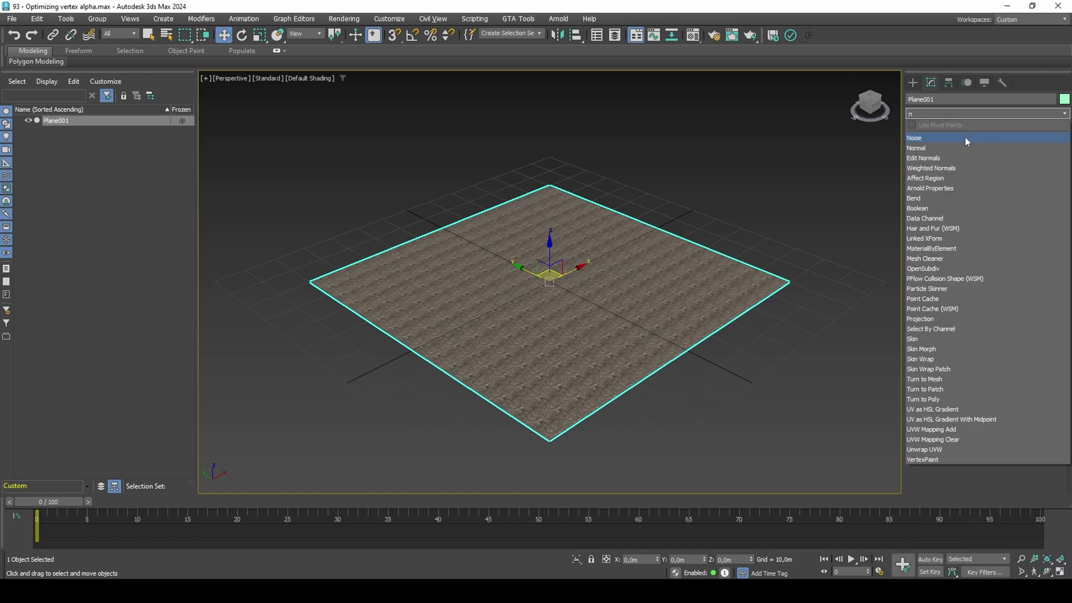
{"action": "left_click", "coordinate": [965, 137]}
{"action": "left_click_drag", "start_coordinate": [1005, 392], "coordinate": [1034, 364]}
{"action": "double_click", "coordinate": [999, 300]}
{"action": "type", "text": "25"}
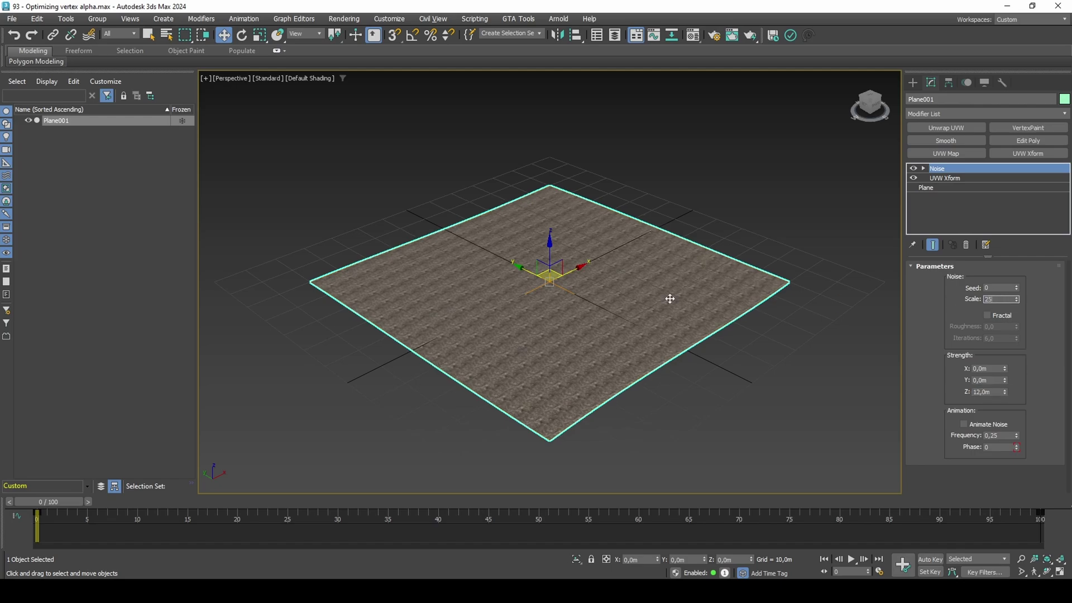
{"action": "key", "text": "Return"}
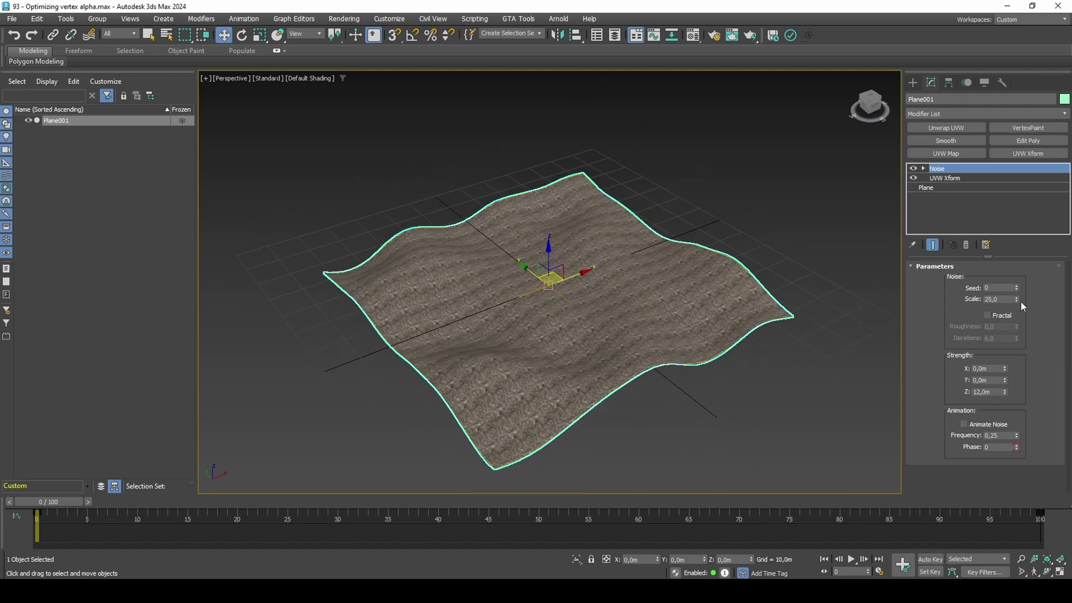
{"action": "left_click_drag", "start_coordinate": [1017, 301], "coordinate": [1017, 310]}
{"action": "double_click", "coordinate": [1009, 298]}
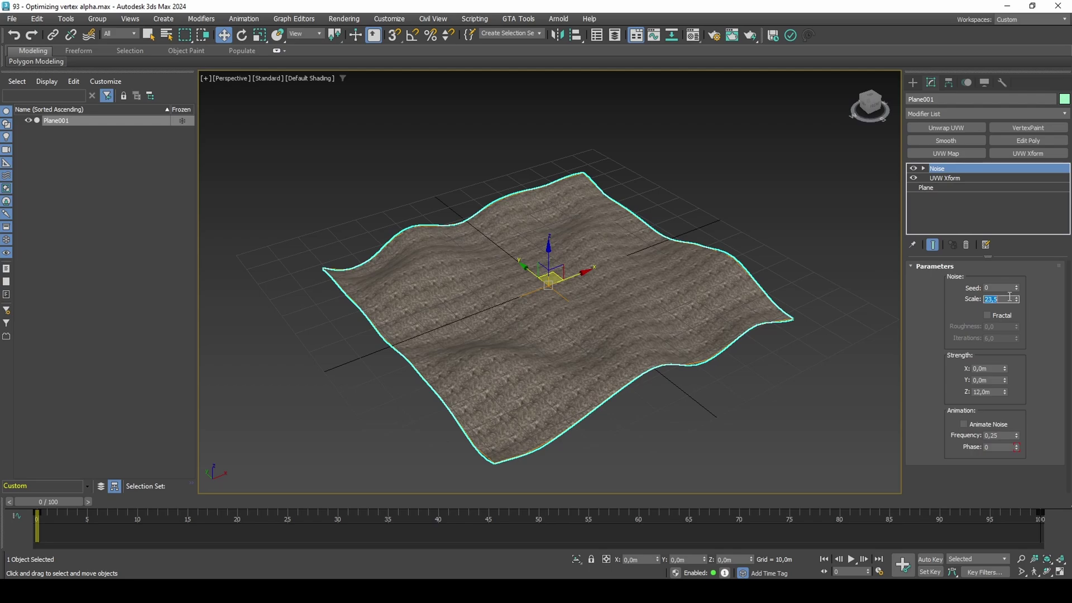
{"action": "type", "text": "25"}
{"action": "key", "text": "Return"}
Step: Add Turn to Poly with Limit Polygon Size enabled and Max Size 3
{"action": "middle_click_drag", "start_coordinate": [833, 298], "coordinate": [688, 301]}
{"action": "key", "text": "F4"}
{"action": "key", "text": "F4"}
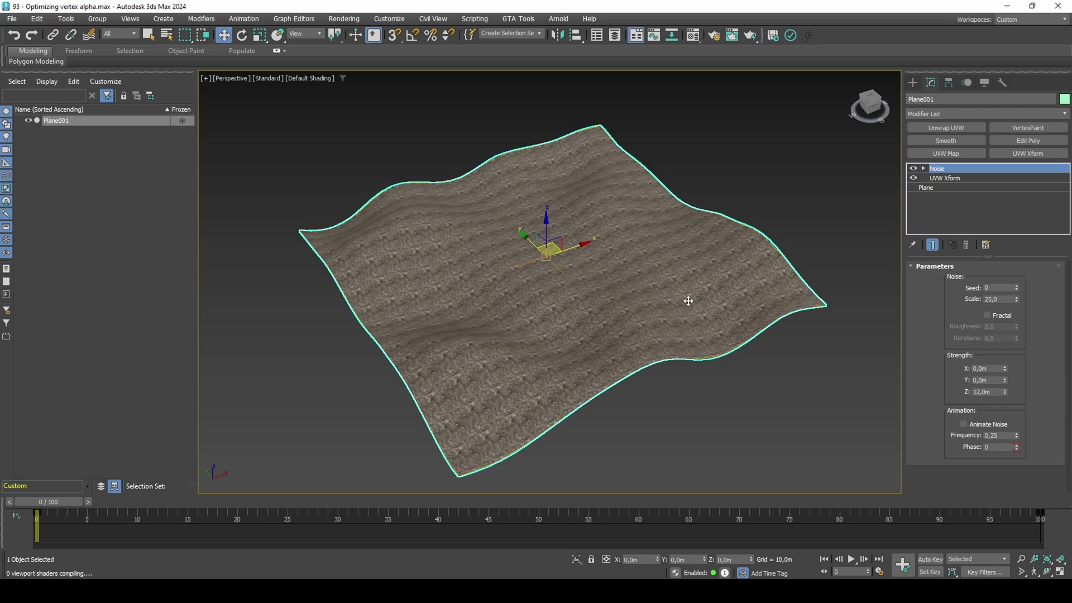
{"action": "left_click", "coordinate": [953, 115]}
{"action": "type", "text": "tur"}
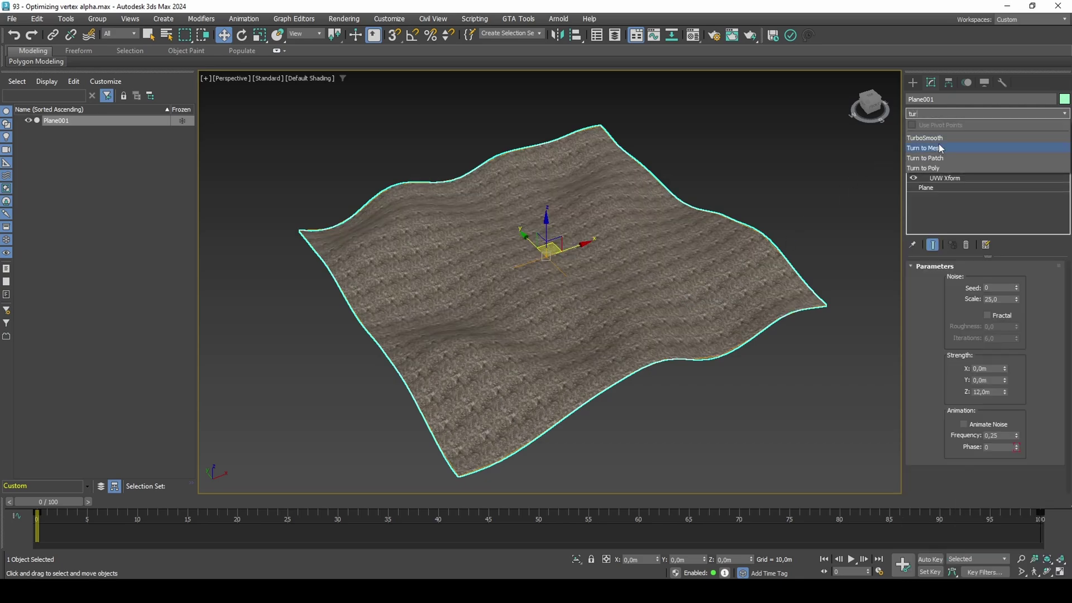
{"action": "left_click", "coordinate": [943, 169]}
{"action": "key", "text": "F4"}
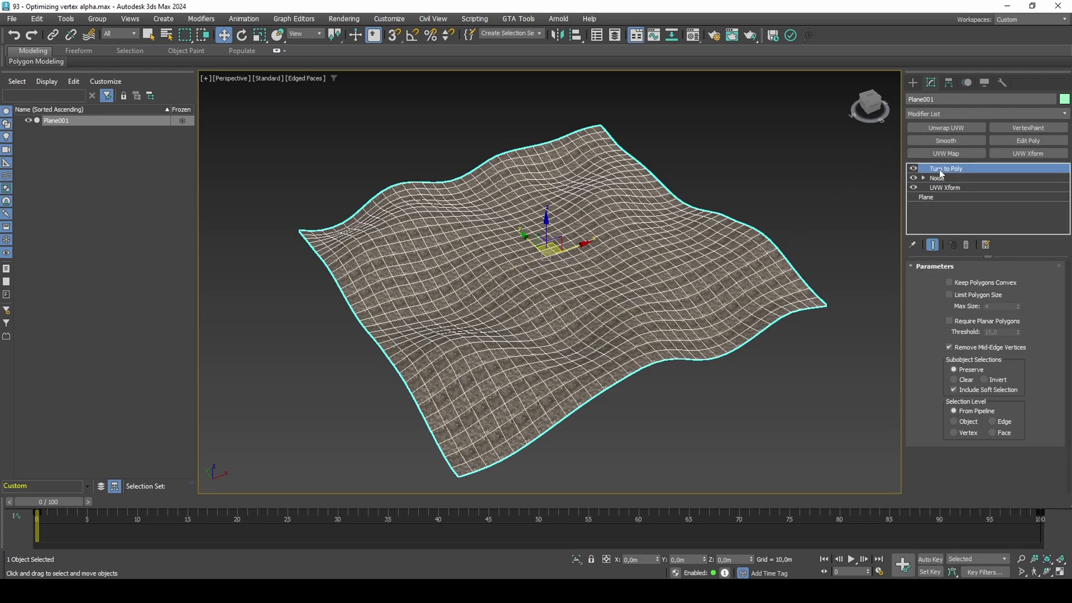
{"action": "left_click", "coordinate": [993, 296]}
{"action": "left_click", "coordinate": [1018, 308]}
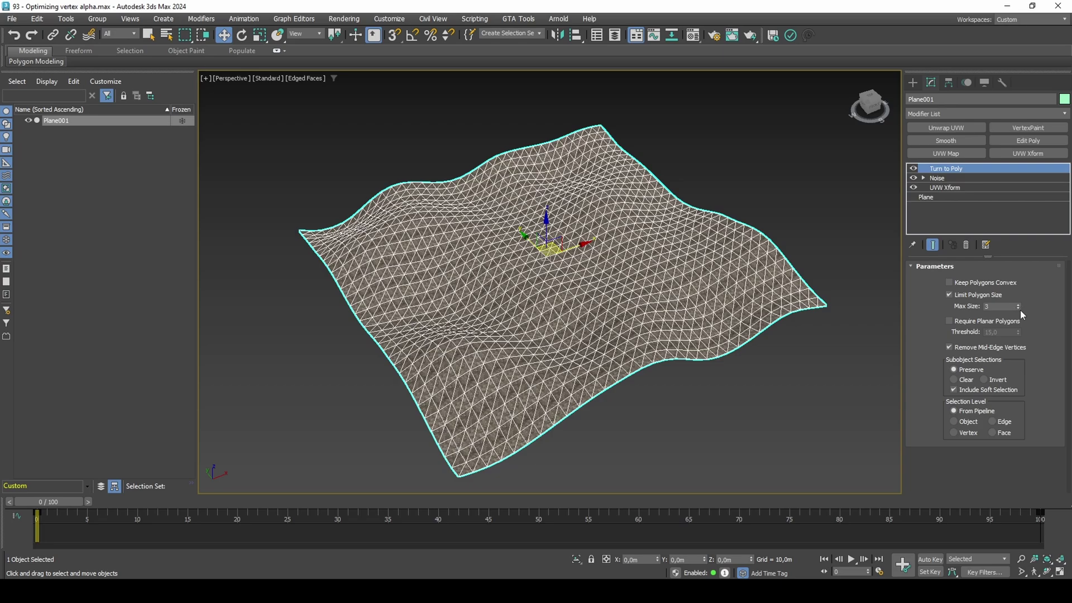
{"action": "key", "text": "F4"}
{"action": "left_click", "coordinate": [748, 258]}
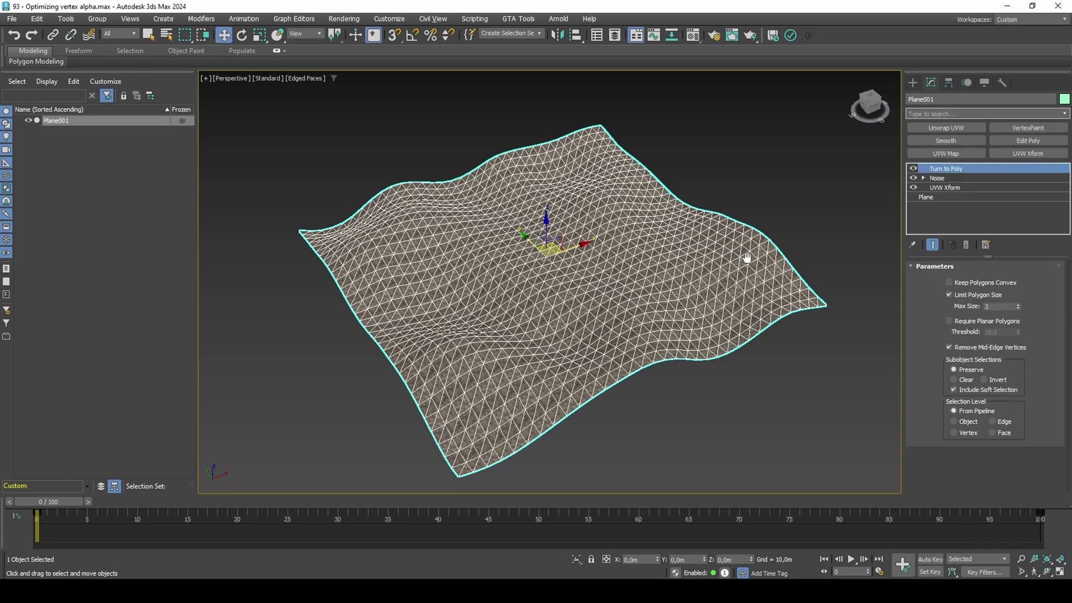
Step: Clone the terrain as a Reference copy named Plane002
{"action": "key", "text": "F4"}
{"action": "right_click", "coordinate": [698, 265]}
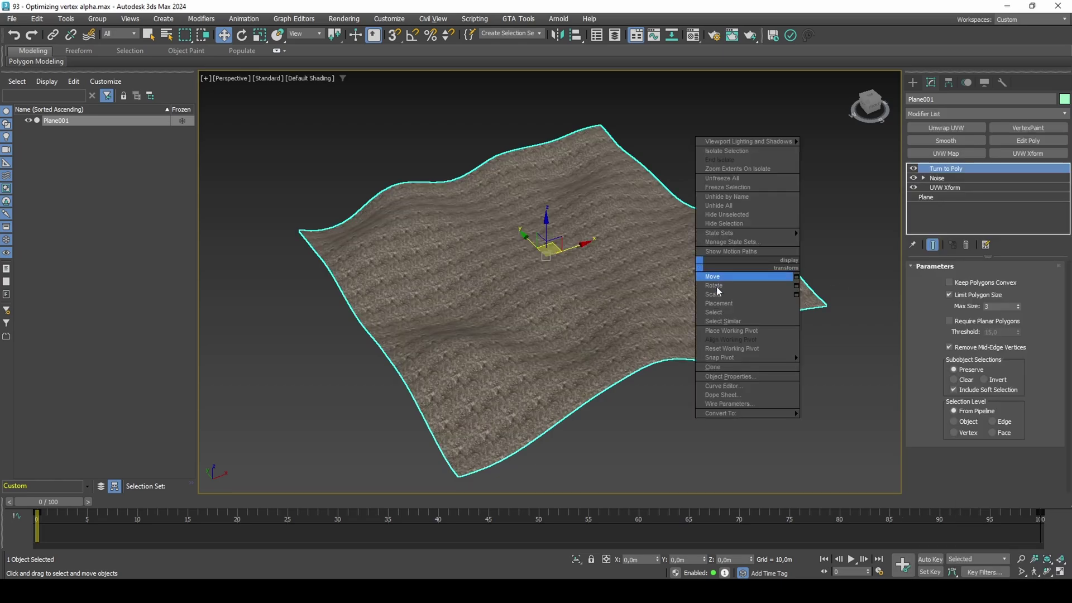
{"action": "left_click", "coordinate": [749, 368]}
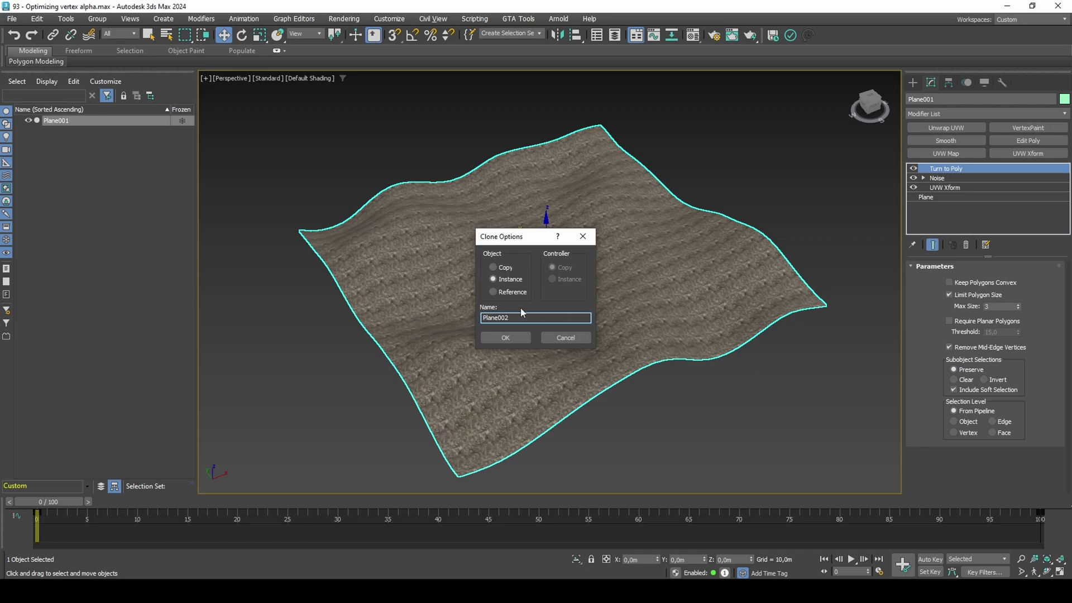
{"action": "left_click", "coordinate": [494, 291]}
{"action": "left_click", "coordinate": [507, 338]}
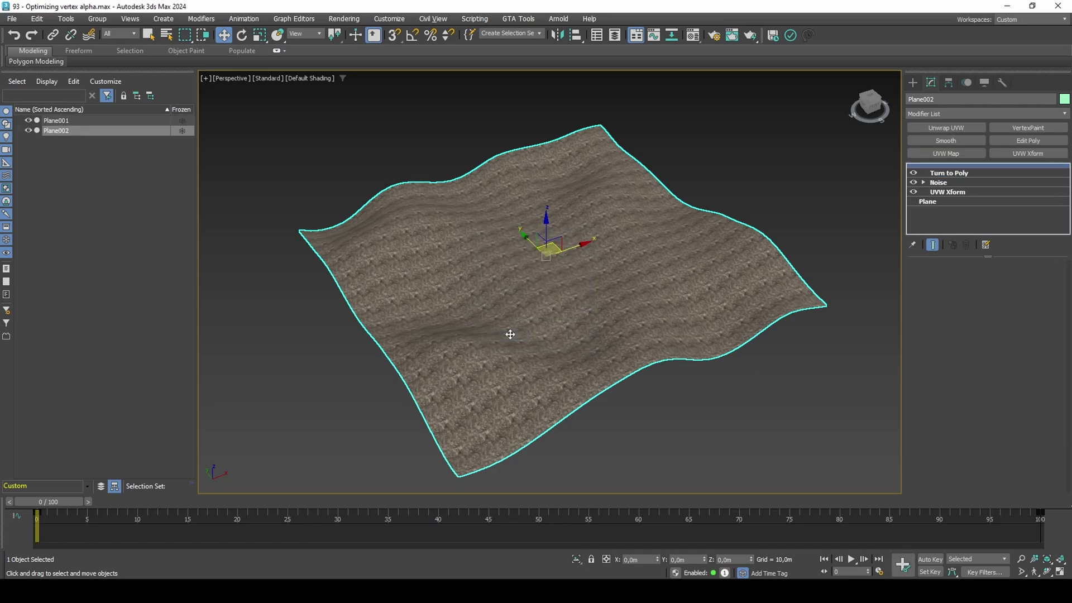
Step: Add a Shell to Plane002 with 0,01m outer amount and outer material ID overridden to 2
{"action": "left_click", "coordinate": [965, 113]}
{"action": "type", "text": "sh"}
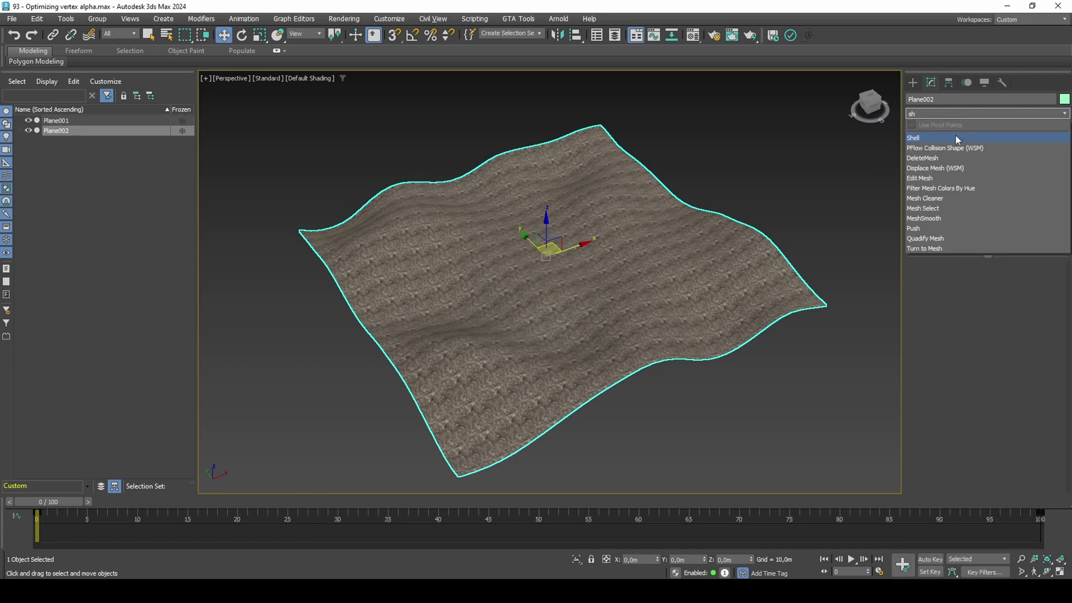
{"action": "left_click", "coordinate": [956, 138]}
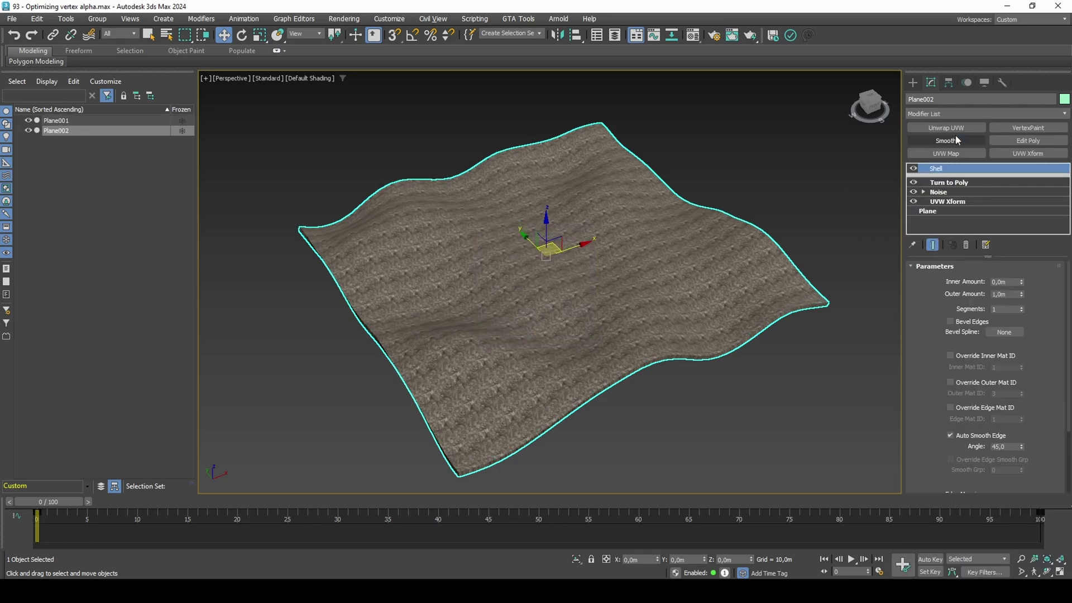
{"action": "double_click", "coordinate": [1012, 295]}
{"action": "type", "text": "0"}
{"action": "key", "text": "Return"}
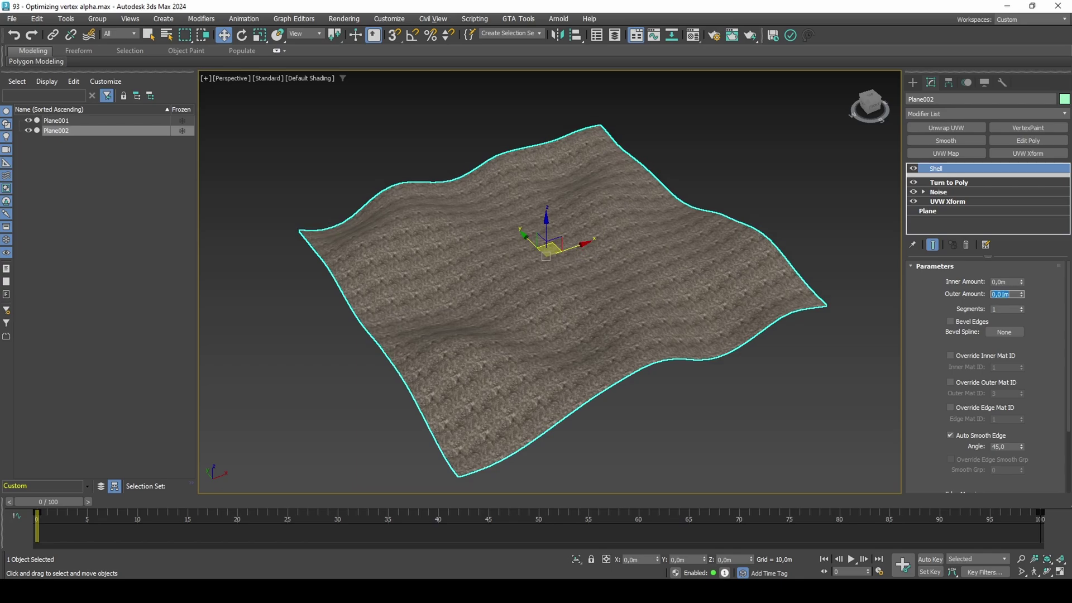
{"action": "left_click", "coordinate": [1013, 386]}
{"action": "scroll", "coordinate": [1037, 377], "scroll_direction": "down", "scroll_amount": 3}
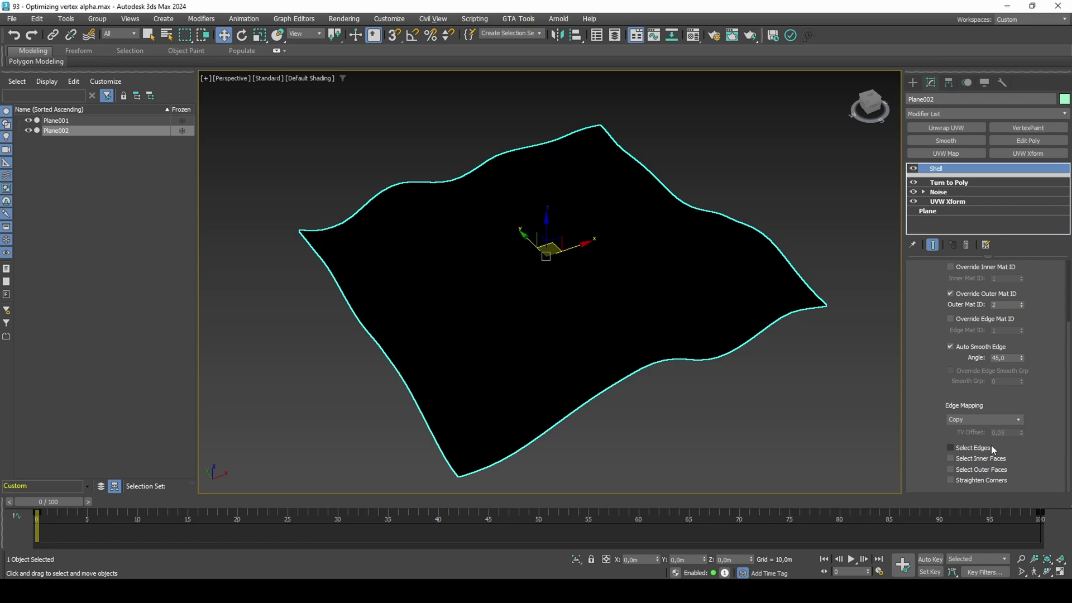
{"action": "scroll", "coordinate": [1041, 379], "scroll_direction": "up", "scroll_amount": 3}
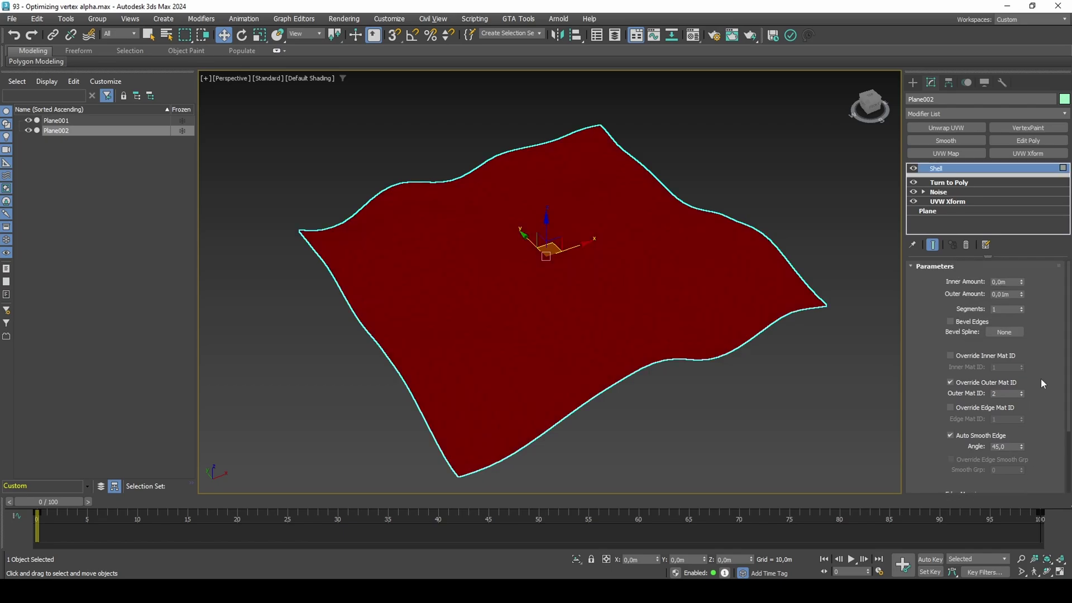
Step: Add DeleteMesh and a VertexPaint modifier set to paint on map channel 3
{"action": "left_click", "coordinate": [1000, 115]}
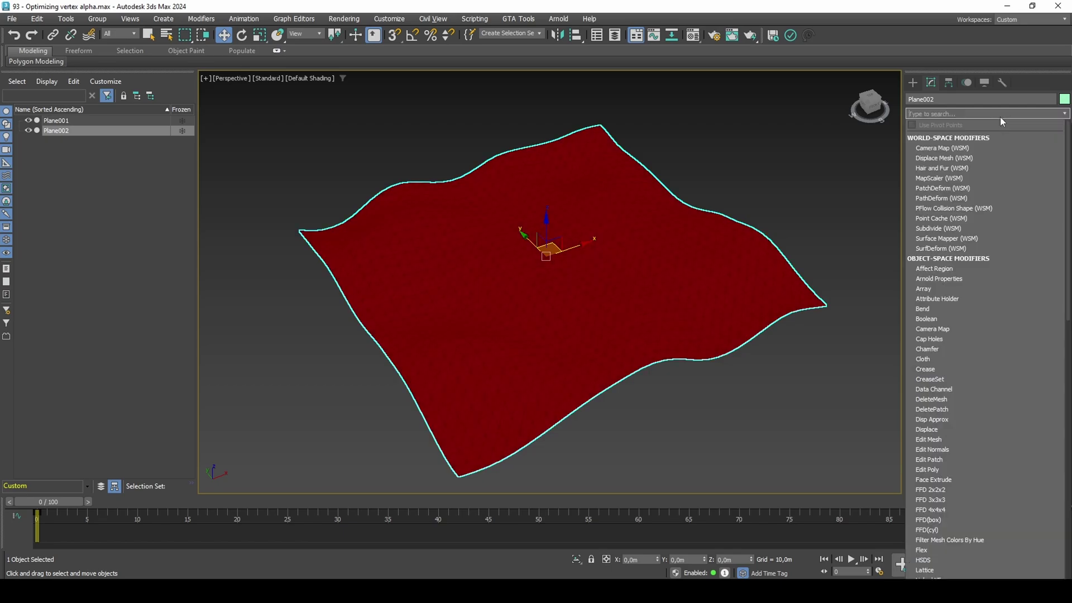
{"action": "type", "text": "de"}
{"action": "left_click", "coordinate": [982, 136]}
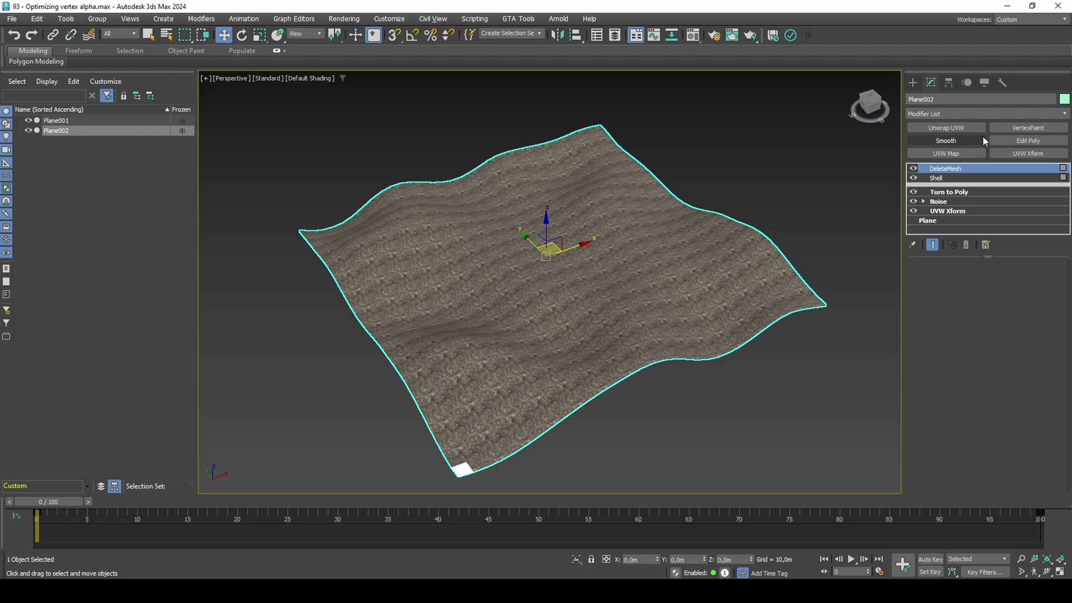
{"action": "left_click", "coordinate": [1010, 128]}
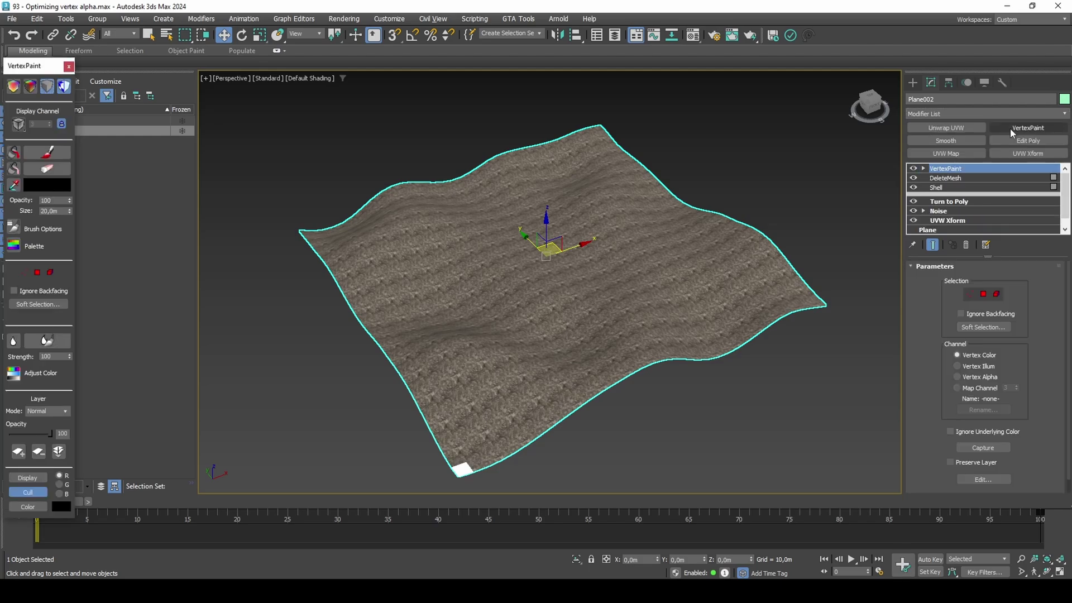
{"action": "left_click", "coordinate": [958, 387]}
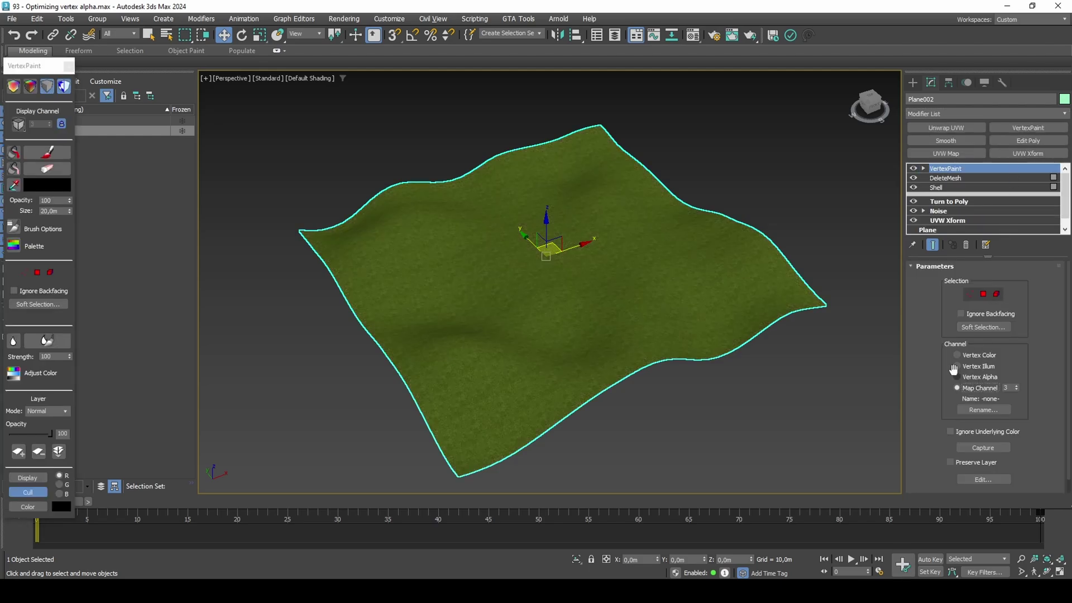
Step: Select all 1089 vertices on the paint layer, then add a second VertexPaint set to a map channel
{"action": "left_click", "coordinate": [16, 155]}
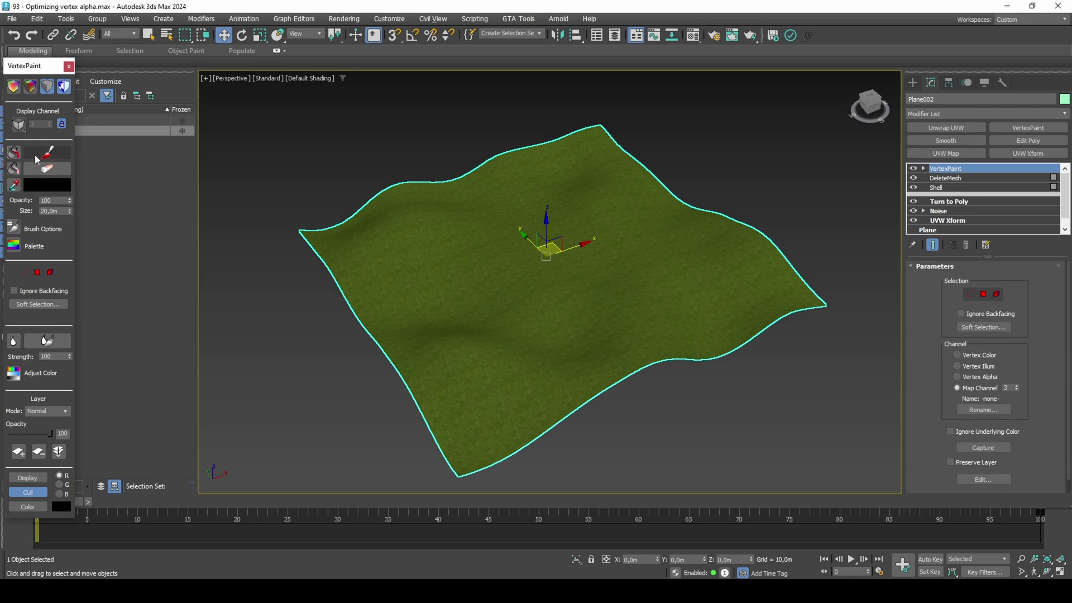
{"action": "key", "text": "1"}
{"action": "key", "text": "ctrl+a"}
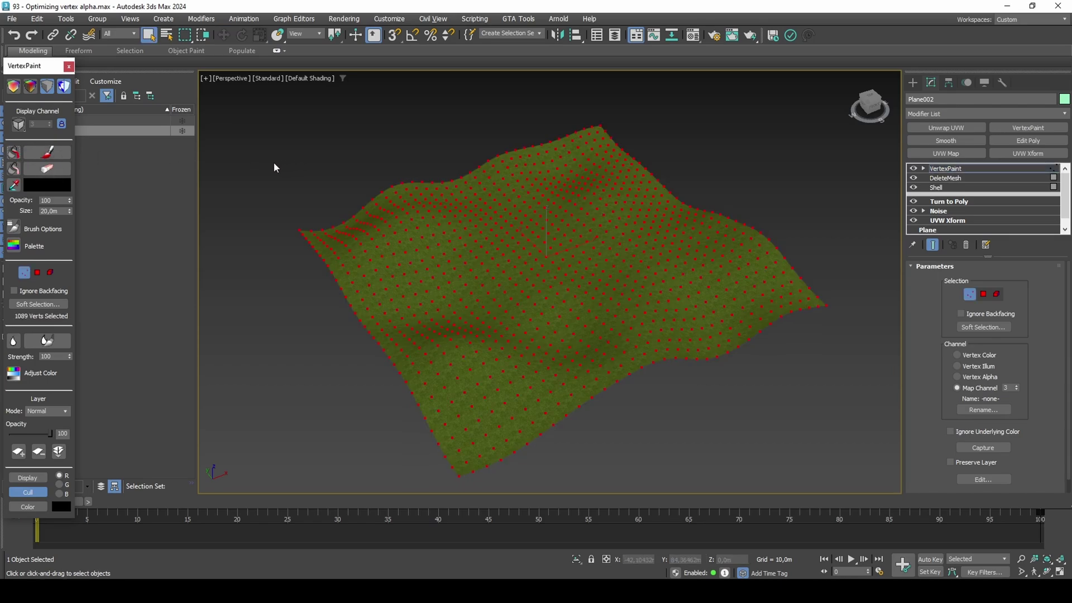
{"action": "left_click", "coordinate": [17, 156]}
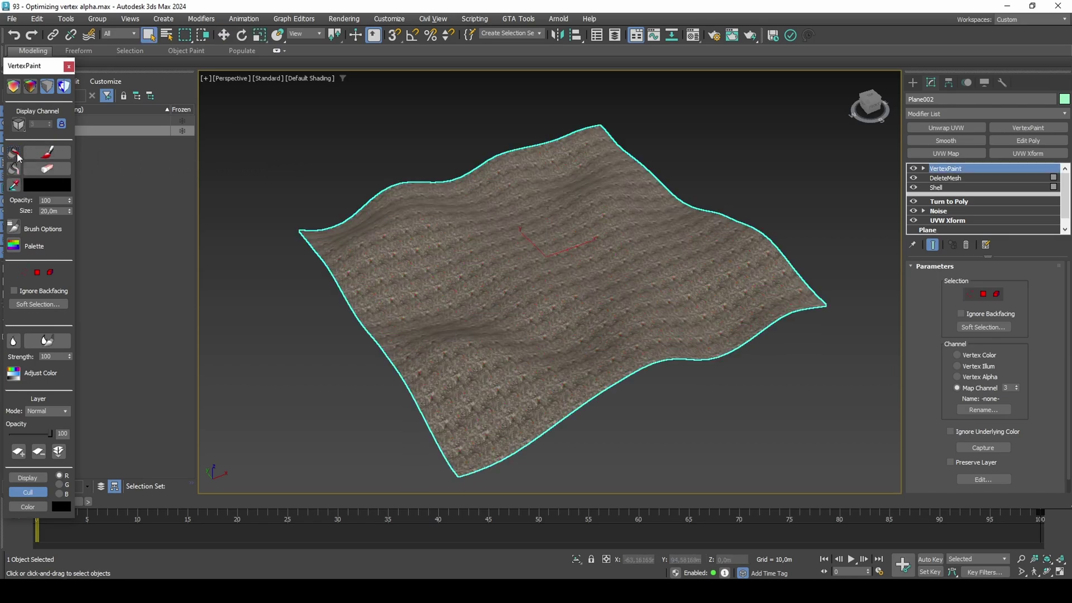
{"action": "left_click", "coordinate": [1002, 126]}
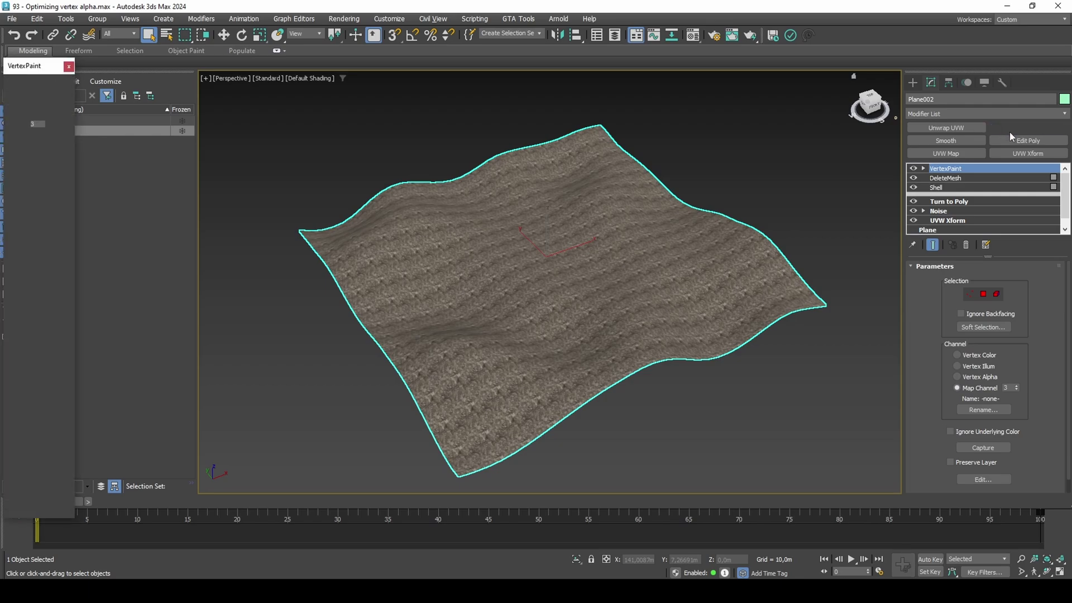
{"action": "left_click", "coordinate": [970, 389]}
Step: Set the VertexPaint brush colour to white
{"action": "left_click", "coordinate": [64, 183]}
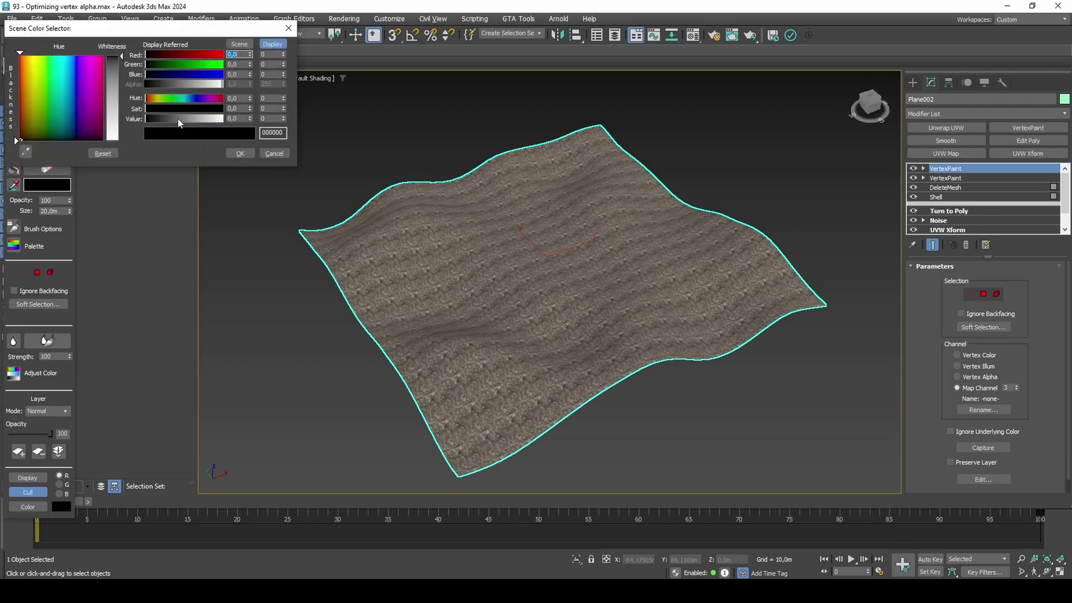
{"action": "left_click_drag", "start_coordinate": [179, 119], "coordinate": [244, 118]}
{"action": "left_click", "coordinate": [233, 153]}
Step: Brush grass patches on the upper-left, lower-left centre and right side of the terrain
{"action": "left_click", "coordinate": [44, 150]}
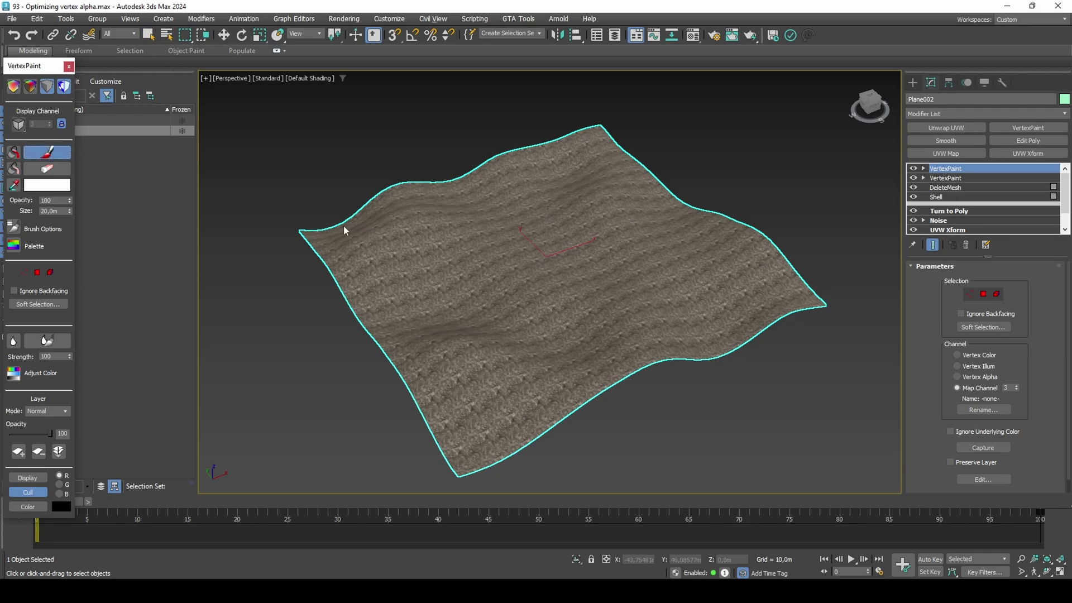
{"action": "middle_click_drag", "start_coordinate": [408, 222], "coordinate": [408, 253], "text": "alt"}
{"action": "mouse_move", "coordinate": [422, 215]}
{"action": "left_mouse_down"}
{"action": "mouse_move", "coordinate": [413, 205]}
{"action": "mouse_move", "coordinate": [438, 206]}
{"action": "mouse_move", "coordinate": [481, 178]}
{"action": "left_mouse_up"}
{"action": "middle_click_drag", "start_coordinate": [485, 285], "coordinate": [414, 328], "text": "alt"}
{"action": "mouse_move", "coordinate": [413, 328]}
{"action": "left_mouse_down"}
{"action": "mouse_move", "coordinate": [434, 359]}
{"action": "mouse_move", "coordinate": [435, 340]}
{"action": "mouse_move", "coordinate": [481, 303]}
{"action": "mouse_move", "coordinate": [475, 329]}
{"action": "mouse_move", "coordinate": [487, 322]}
{"action": "left_mouse_up"}
{"action": "middle_click_drag", "start_coordinate": [563, 299], "coordinate": [565, 313], "text": "alt"}
{"action": "mouse_move", "coordinate": [751, 313]}
{"action": "left_mouse_down"}
{"action": "mouse_move", "coordinate": [749, 323]}
{"action": "mouse_move", "coordinate": [698, 316]}
{"action": "mouse_move", "coordinate": [677, 294]}
{"action": "mouse_move", "coordinate": [677, 260]}
{"action": "mouse_move", "coordinate": [718, 216]}
{"action": "left_mouse_up"}
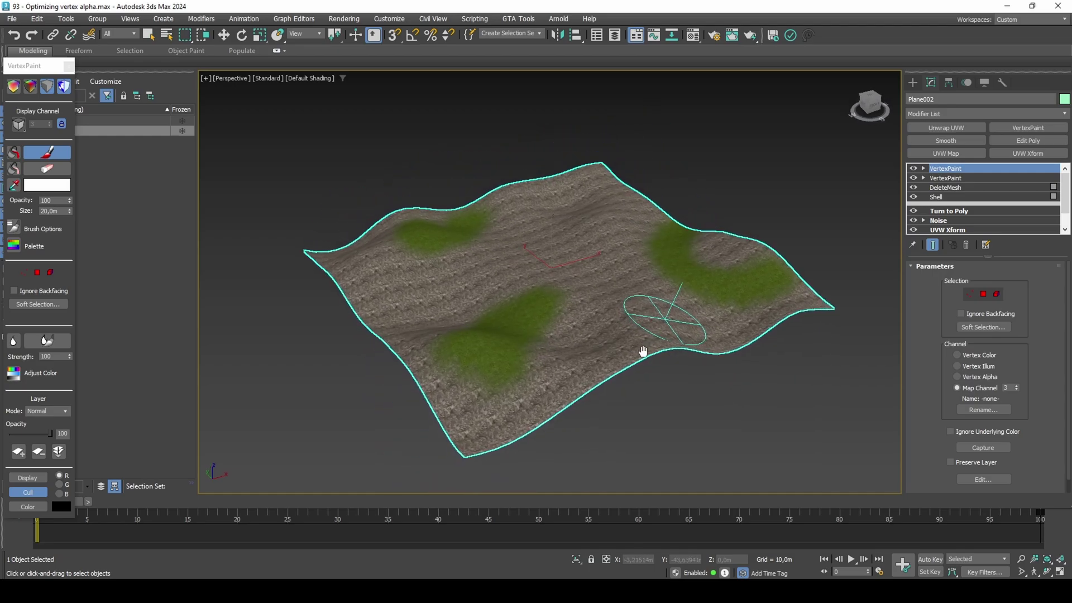
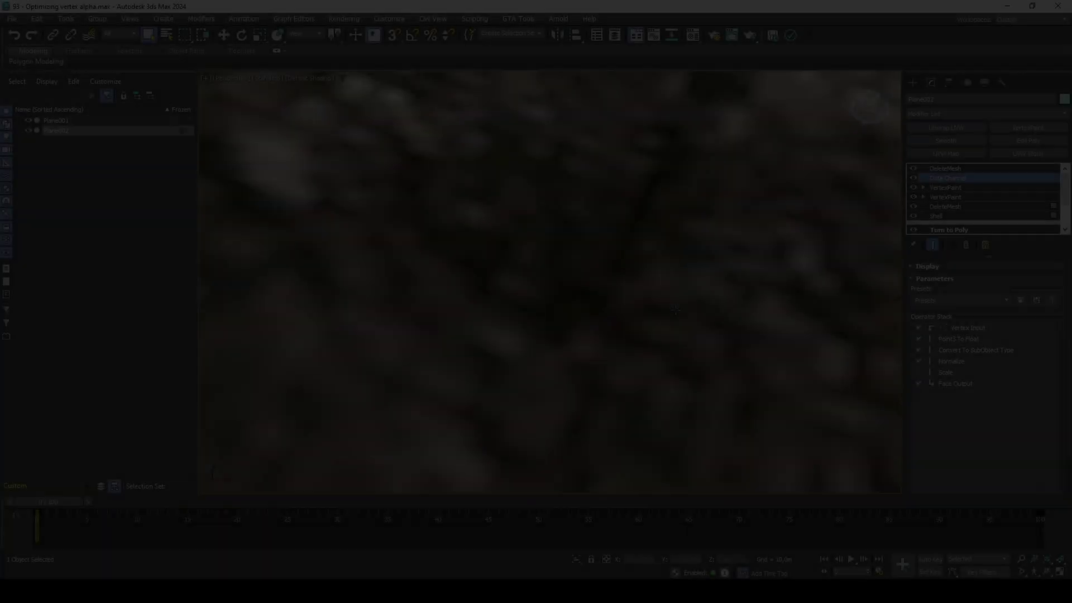
Step: Scroll up through Plane002's Data Channel operator stack to review the finished chain
{"action": "scroll", "coordinate": [635, 313], "scroll_direction": "up", "scroll_amount": 3}
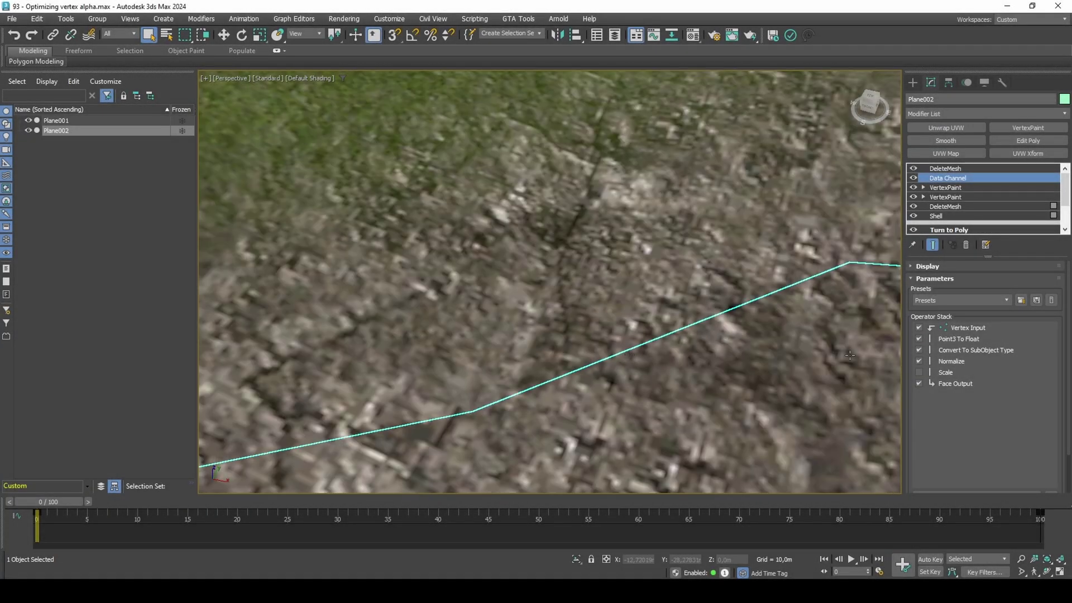
Step: Enable the Data Channel's Scale operator and enter a lower Scale value
{"action": "left_click", "coordinate": [919, 372]}
{"action": "left_click", "coordinate": [950, 372]}
{"action": "scroll", "coordinate": [986, 420], "scroll_direction": "down", "scroll_amount": 2}
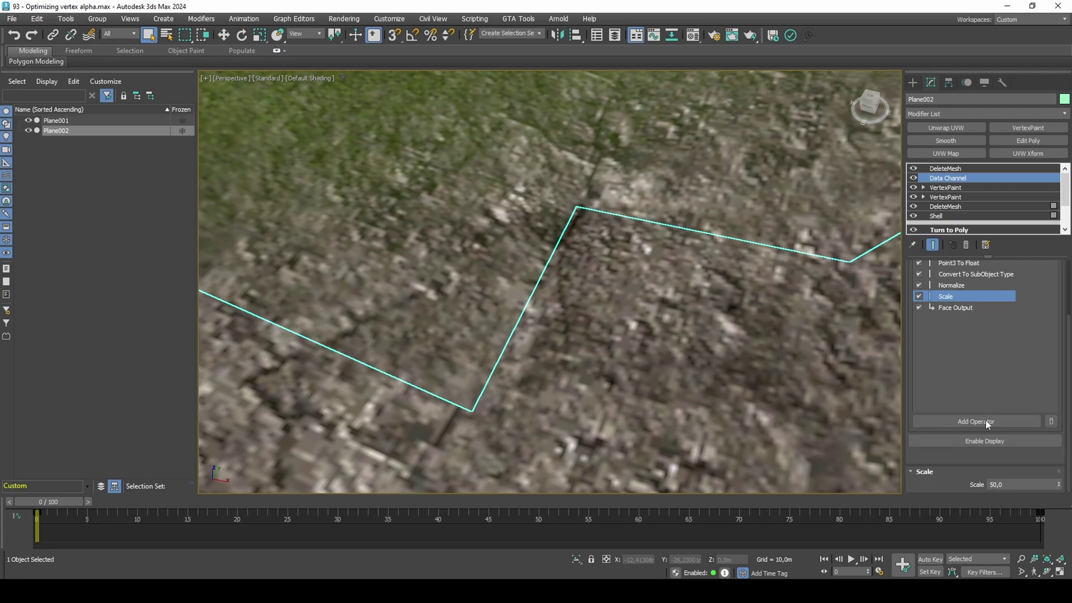
{"action": "type", "text": "1"}
{"action": "key", "text": "Return"}
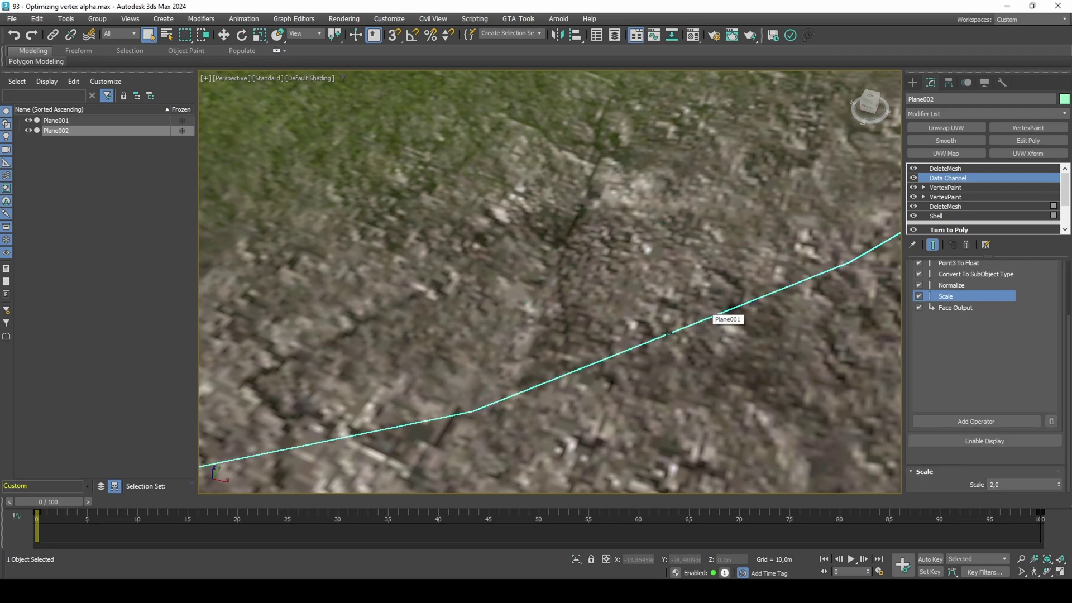
{"action": "scroll", "coordinate": [719, 324], "scroll_direction": "up", "scroll_amount": 4}
Step: Deselect Plane002 and frame the whole terrain with its grass patches, toggling edged faces
{"action": "left_click", "coordinate": [719, 324]}
{"action": "middle_click_drag", "start_coordinate": [718, 324], "coordinate": [657, 323]}
{"action": "scroll", "coordinate": [657, 323], "scroll_direction": "down", "scroll_amount": 3}
{"action": "mouse_move", "coordinate": [814, 314]}
{"action": "middle_mouse_down"}
{"action": "mouse_move", "coordinate": [730, 330]}
{"action": "mouse_move", "coordinate": [614, 378]}
{"action": "middle_mouse_up"}
{"action": "key", "text": "F4"}
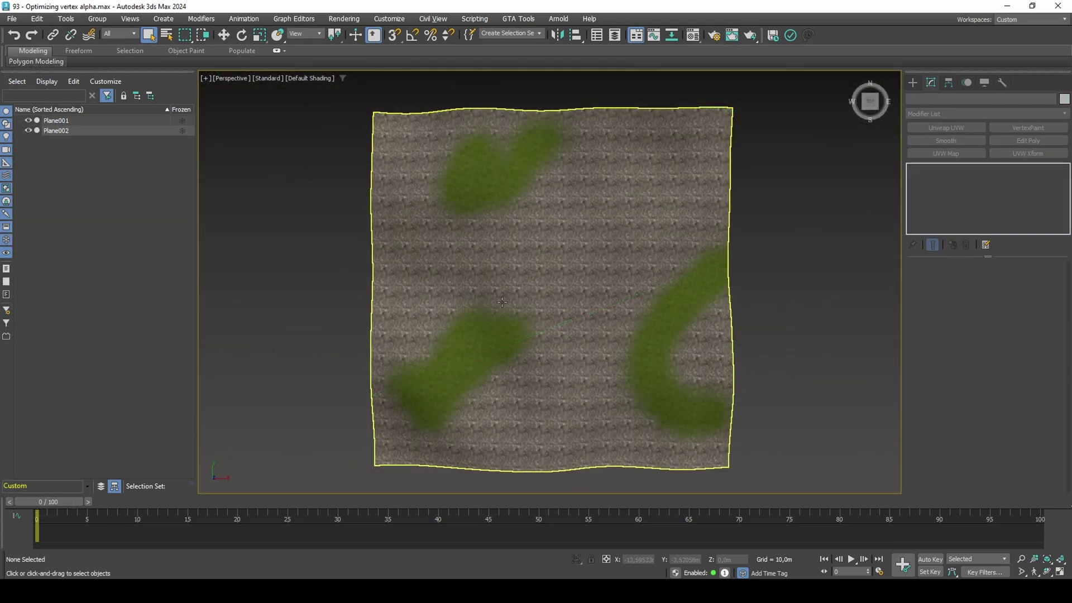
Step: Select Plane002 and briefly isolate it to inspect the terrain from another angle
{"action": "left_click", "coordinate": [502, 302]}
{"action": "left_click", "coordinate": [576, 559]}
{"action": "middle_click_drag", "start_coordinate": [578, 449], "coordinate": [564, 425], "text": "alt"}
{"action": "left_click", "coordinate": [576, 559]}
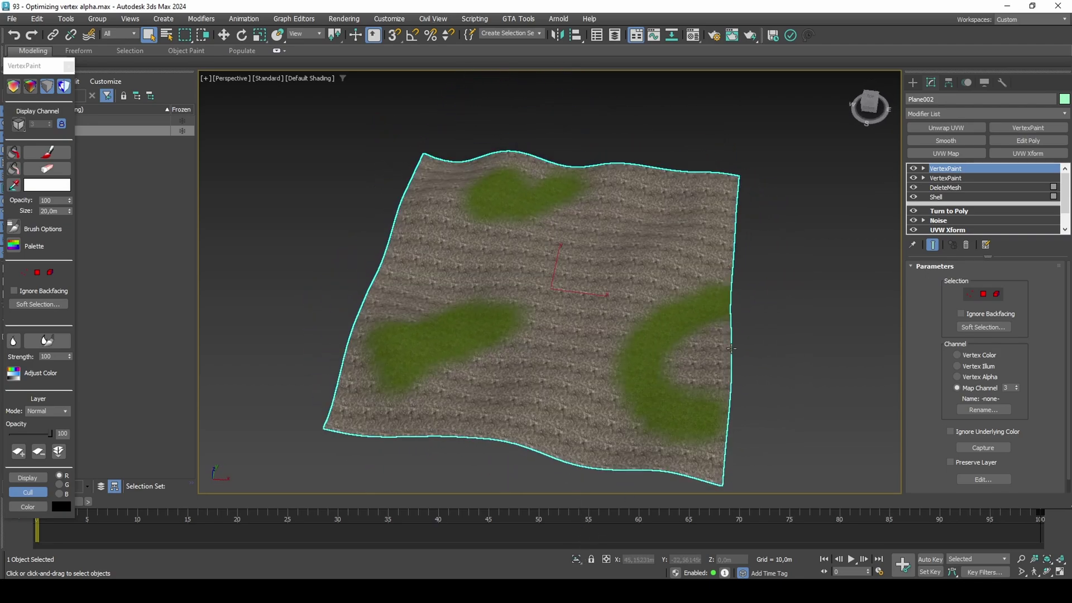
Step: Add a Data Channel modifier via 'dat' and place its Add Operators list beside the terrain
{"action": "left_click", "coordinate": [963, 116]}
{"action": "type", "text": "dat"}
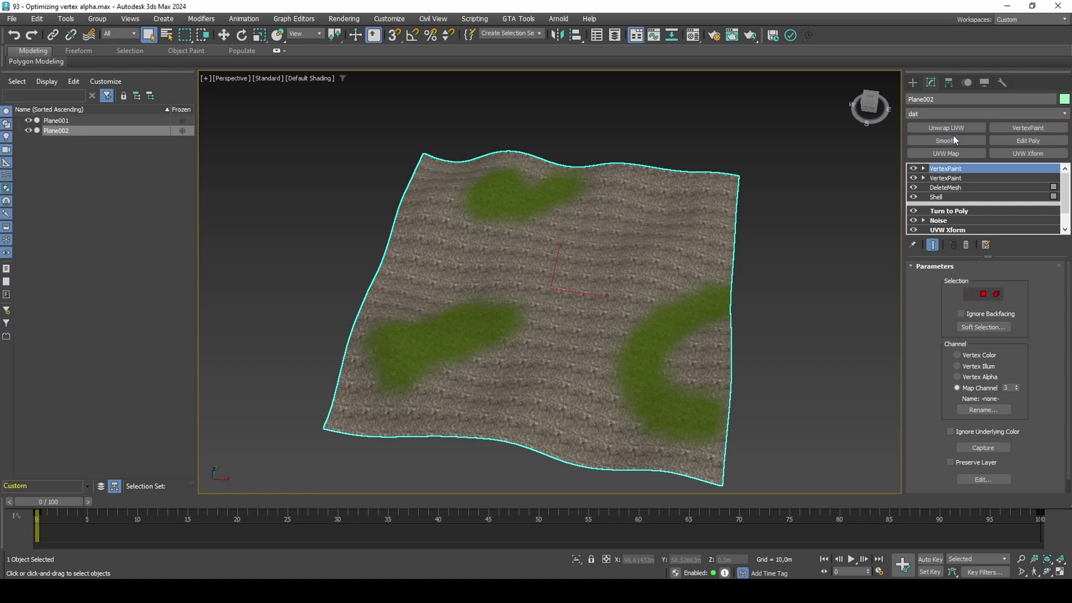
{"action": "key", "text": "Return"}
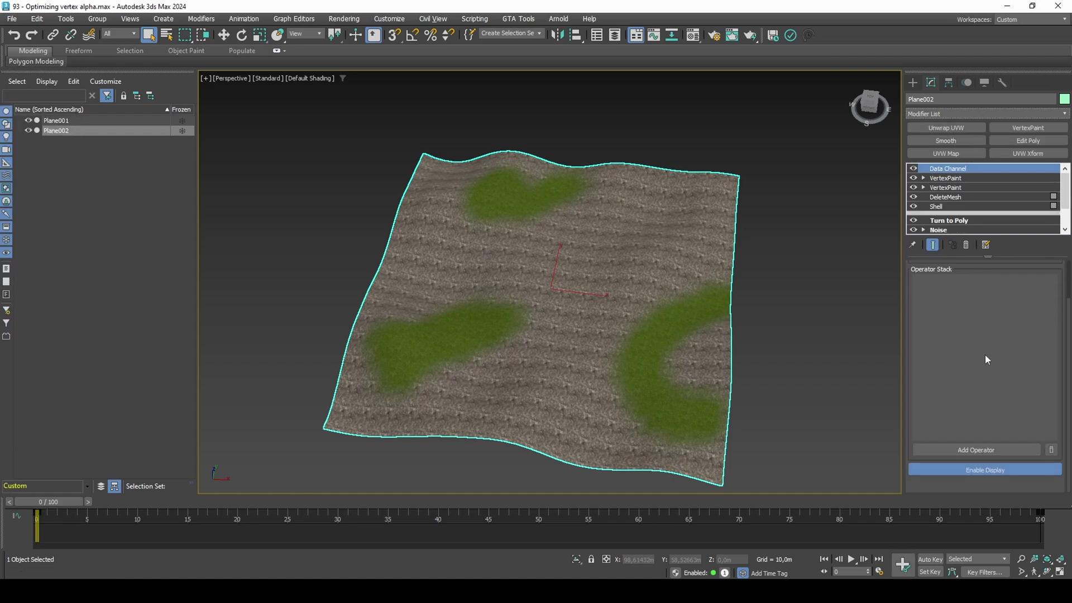
{"action": "left_click", "coordinate": [976, 450]}
{"action": "left_click_drag", "start_coordinate": [511, 110], "coordinate": [789, 119]}
{"action": "scroll", "coordinate": [620, 240], "scroll_direction": "up", "scroll_amount": 3}
{"action": "middle_click_drag", "start_coordinate": [544, 281], "coordinate": [504, 241]}
{"action": "key", "text": "F4"}
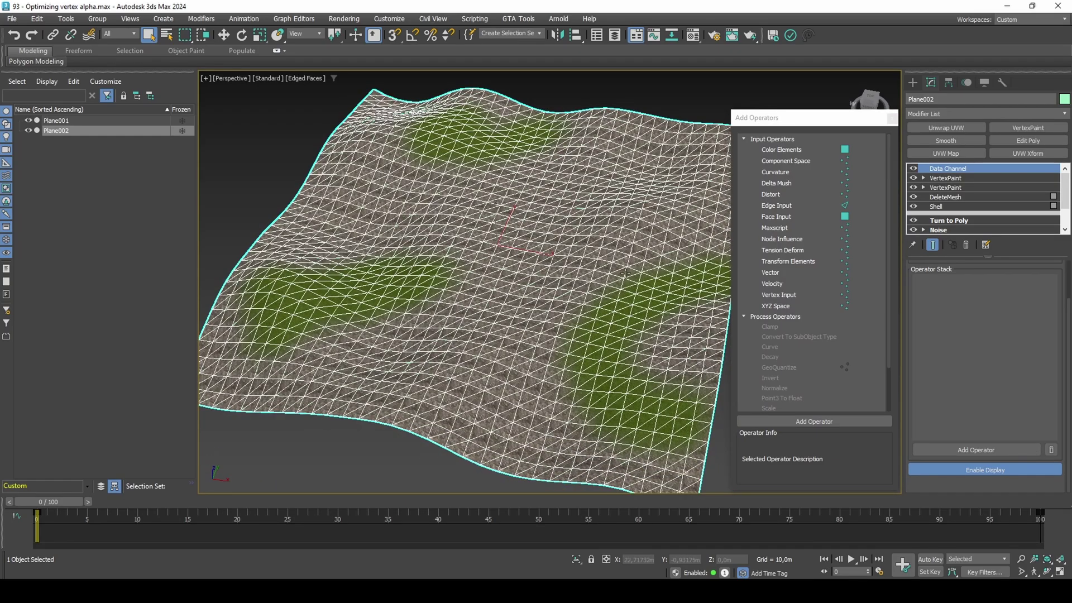
Step: Add a Vertex Input operator reading from Map Channel:3
{"action": "double_click", "coordinate": [810, 296]}
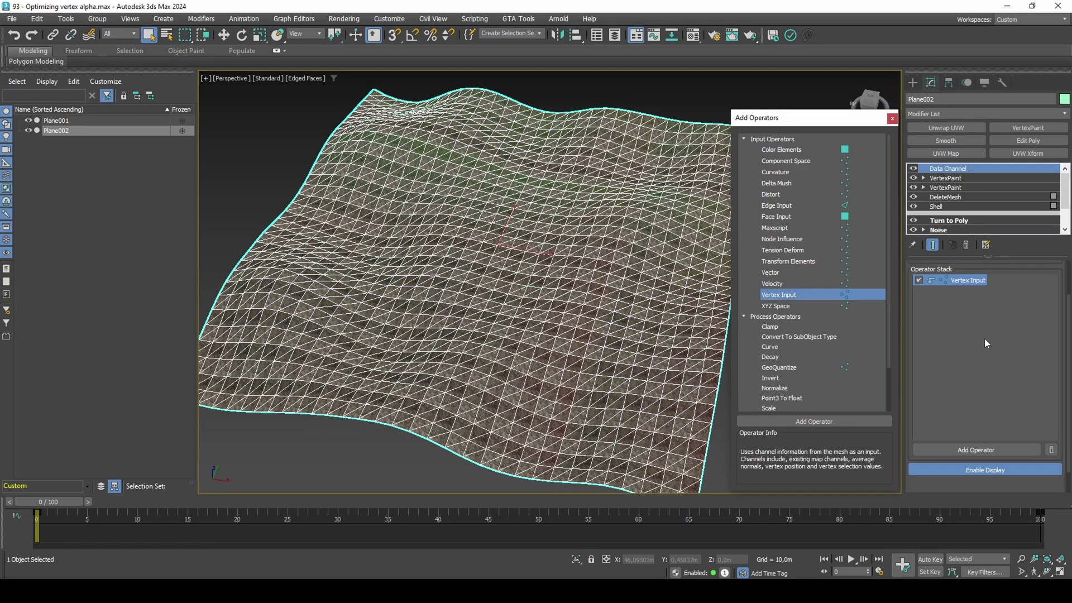
{"action": "left_click", "coordinate": [1018, 482]}
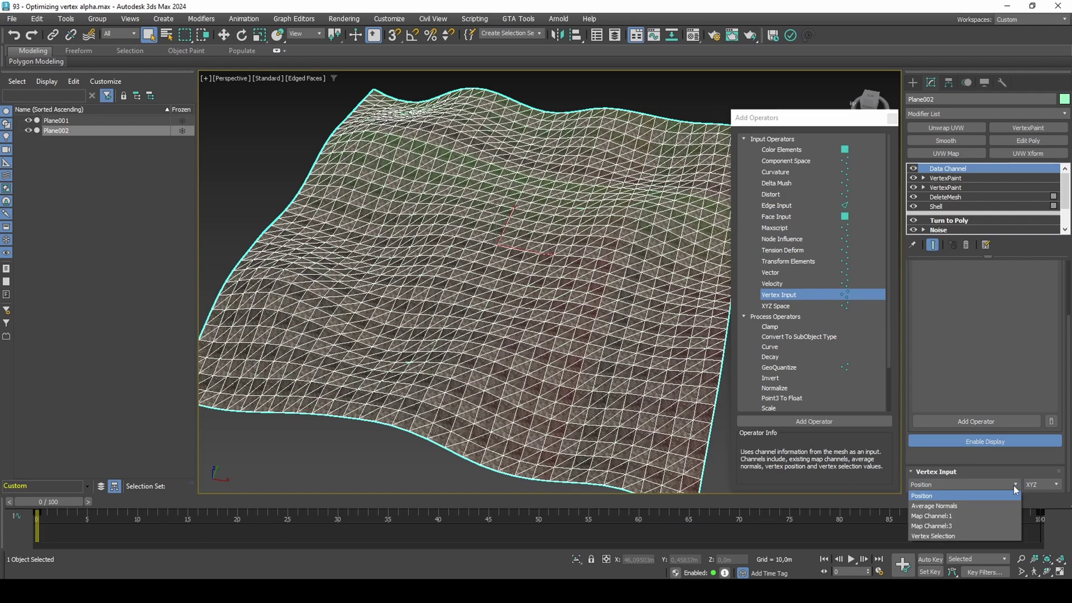
{"action": "left_click", "coordinate": [973, 524]}
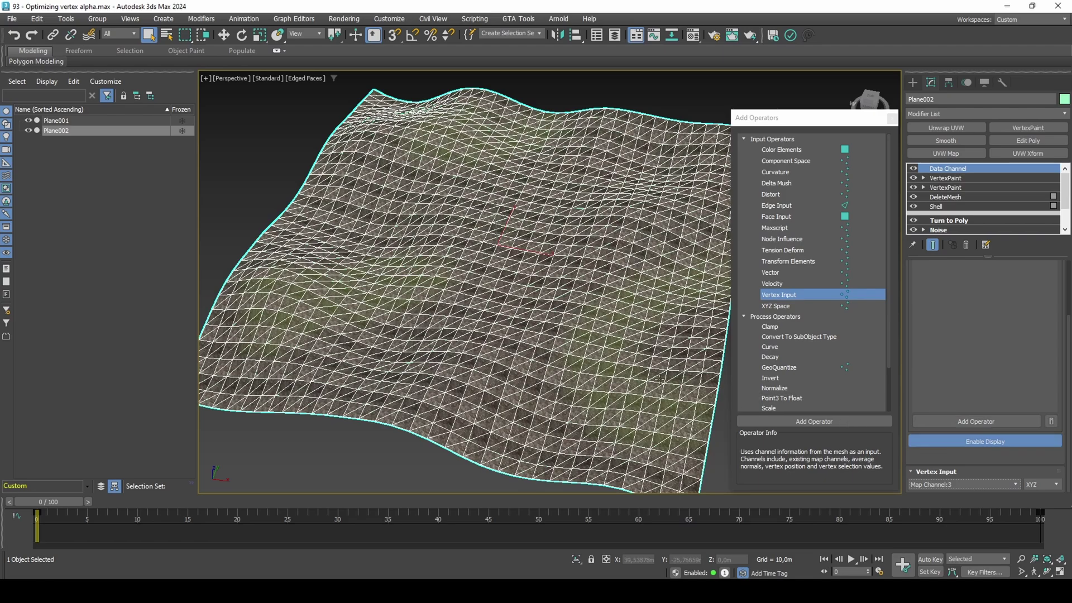
{"action": "key", "text": "F4"}
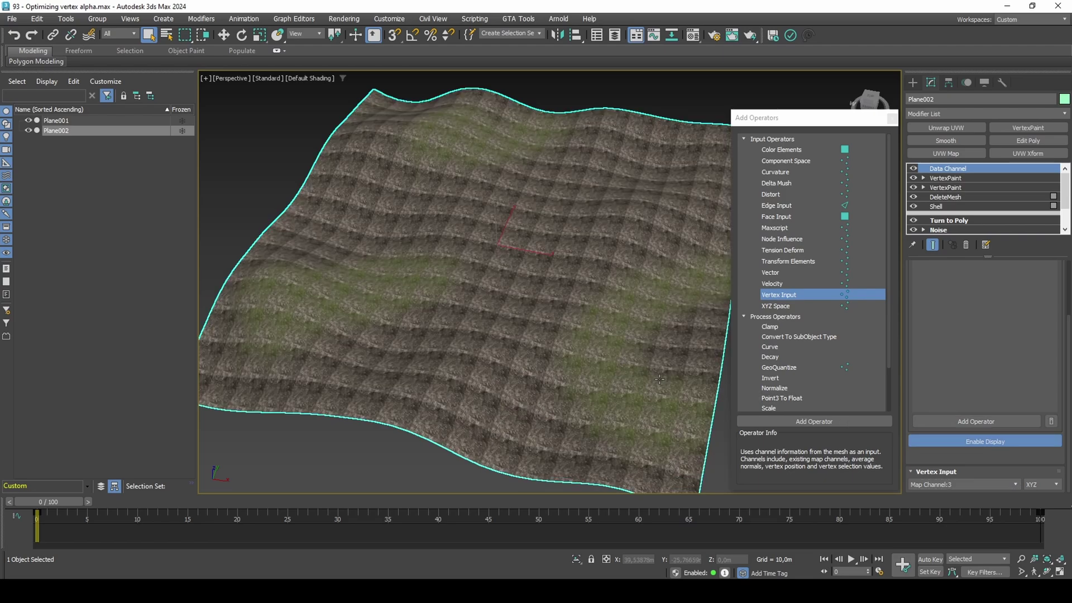
Step: Add Point3 To Float, Convert To SubObject Type set to Face, and Normalize
{"action": "double_click", "coordinate": [810, 395]}
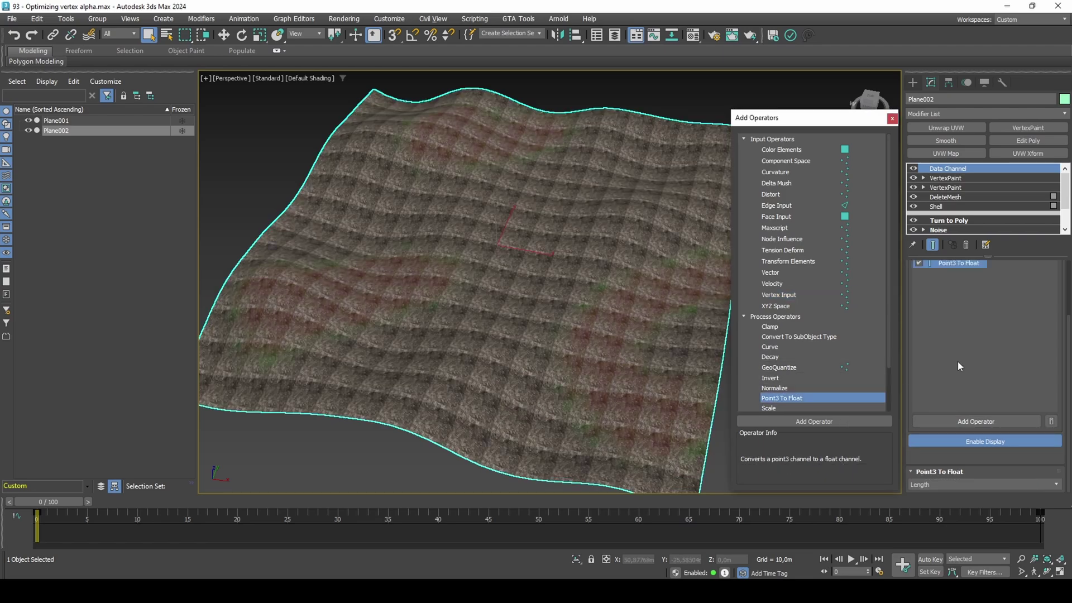
{"action": "left_click_drag", "start_coordinate": [889, 337], "coordinate": [886, 351]}
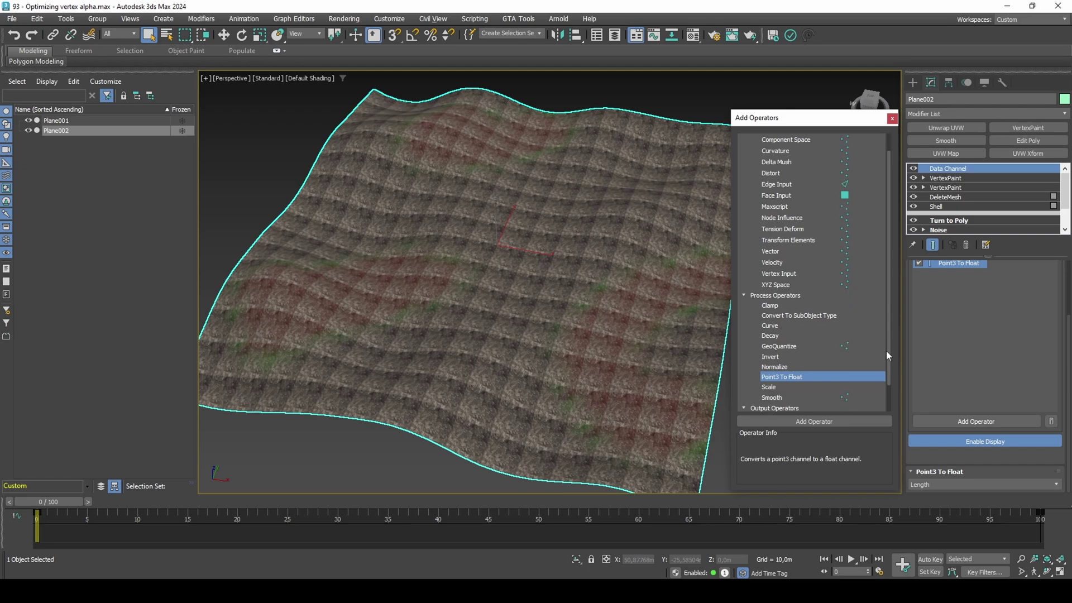
{"action": "double_click", "coordinate": [842, 317]}
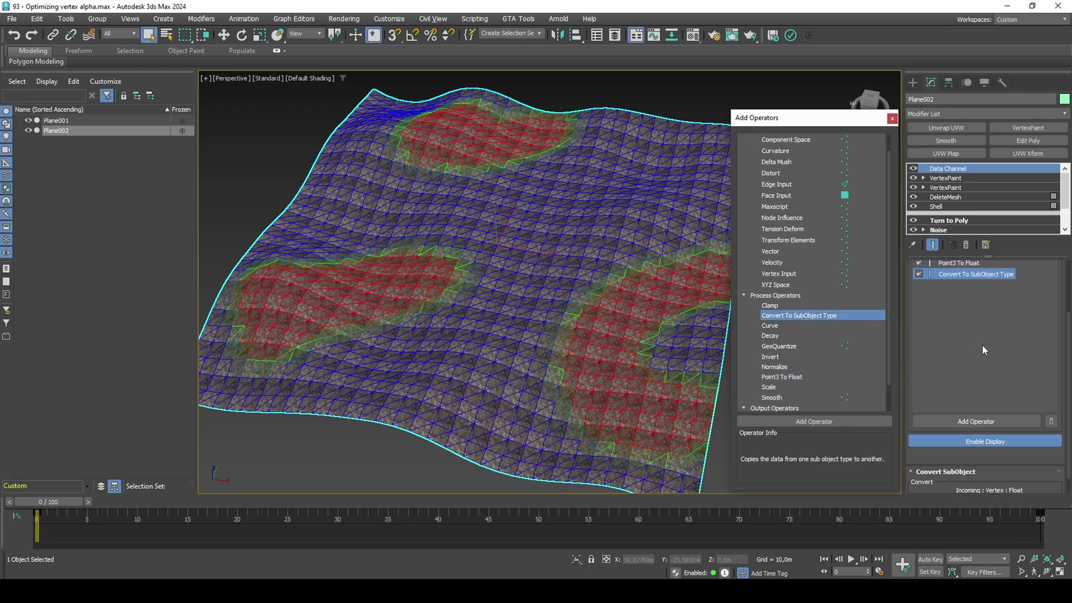
{"action": "left_click", "coordinate": [1018, 480]}
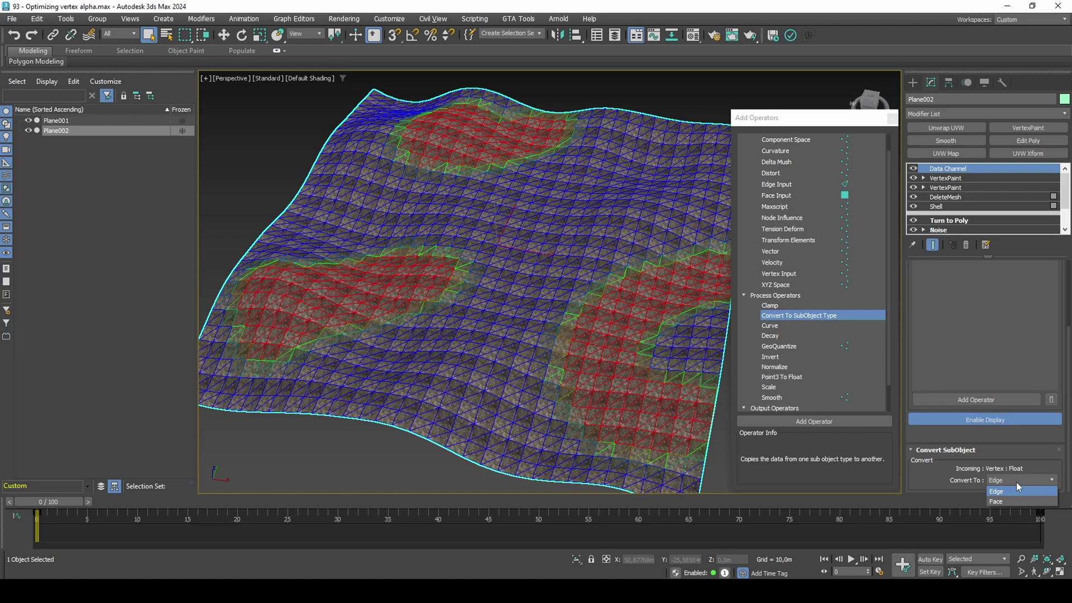
{"action": "left_click", "coordinate": [998, 500]}
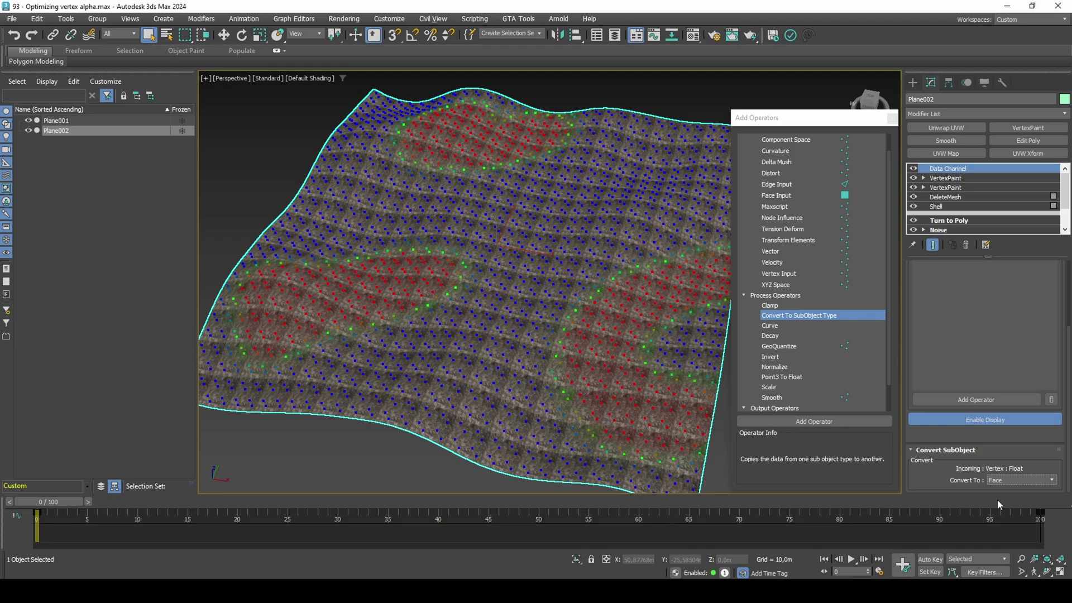
{"action": "double_click", "coordinate": [812, 367]}
{"action": "scroll", "coordinate": [977, 353], "scroll_direction": "down", "scroll_amount": 2}
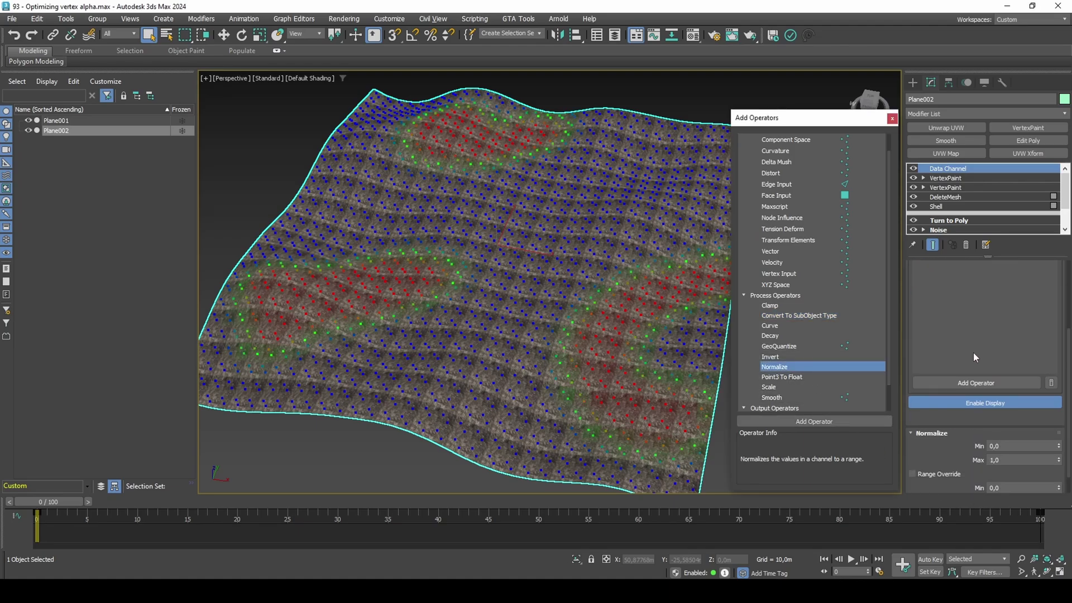
Step: Enable Normalize's Range Override with Min 0,1 and Max 0,0
{"action": "scroll", "coordinate": [959, 359], "scroll_direction": "down", "scroll_amount": 1}
{"action": "left_click", "coordinate": [944, 448]}
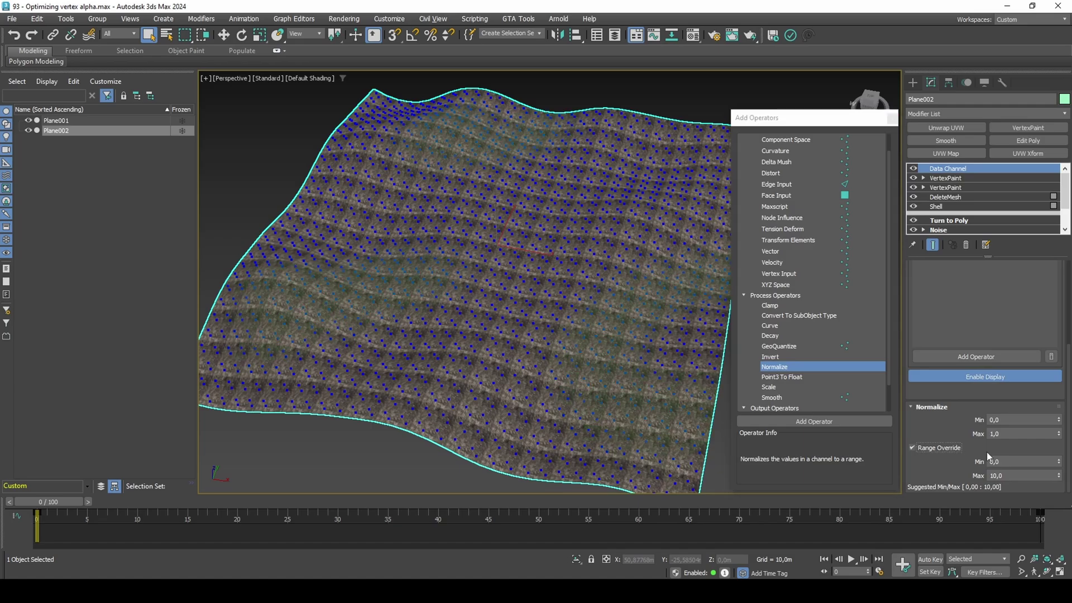
{"action": "right_click", "coordinate": [1063, 472]}
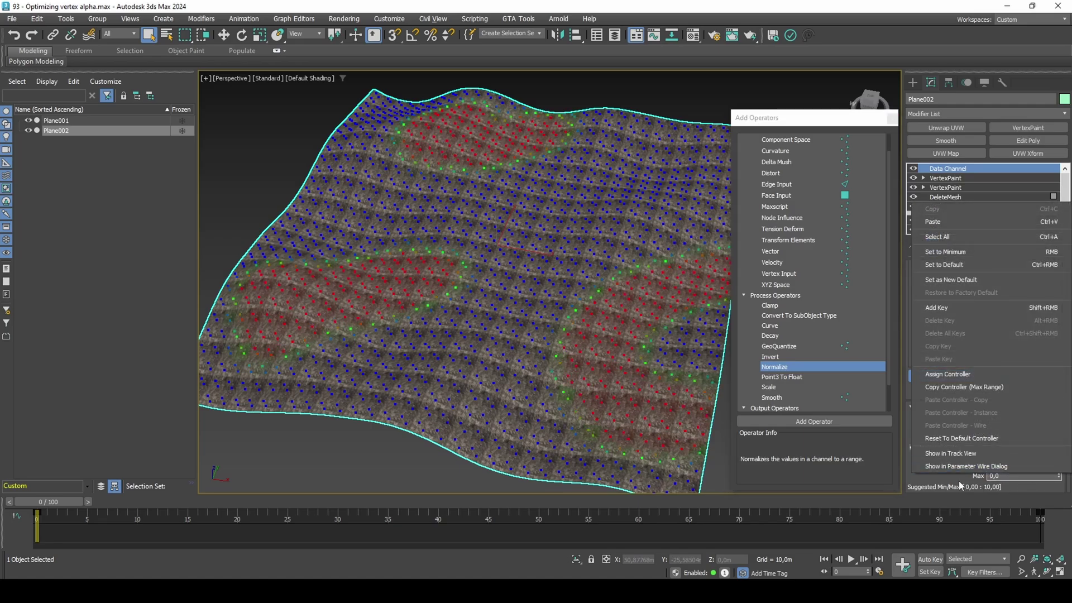
{"action": "left_click", "coordinate": [1012, 461]}
{"action": "key", "text": "BackSpace"}
{"action": "type", "text": "1"}
{"action": "key", "text": "Return"}
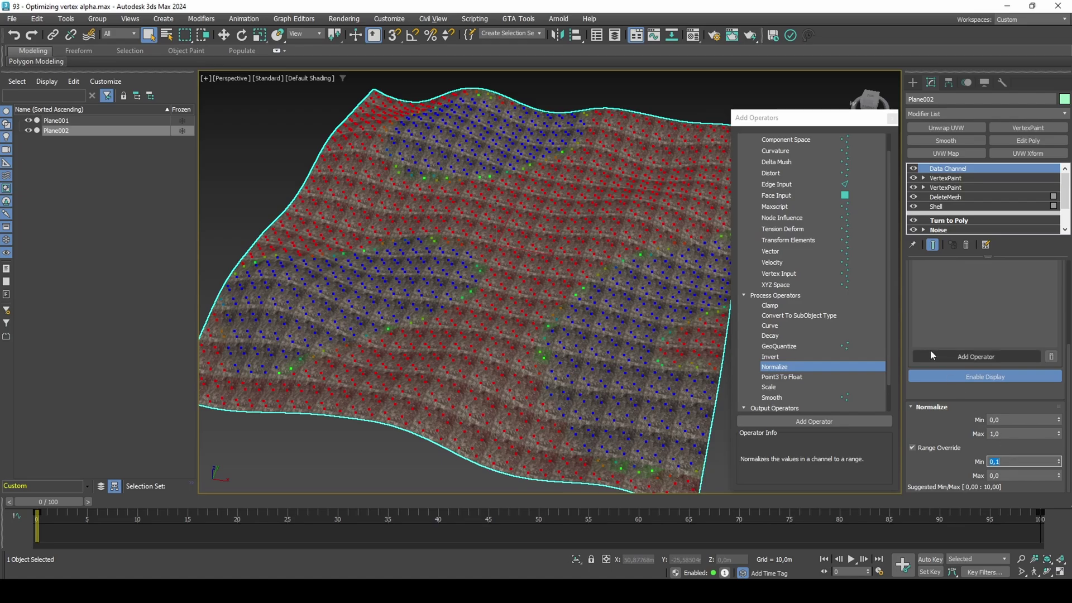
Step: Add a Face Output operator, then a DeleteMesh modifier to remove non-grass faces
{"action": "left_click_drag", "start_coordinate": [889, 345], "coordinate": [894, 386]}
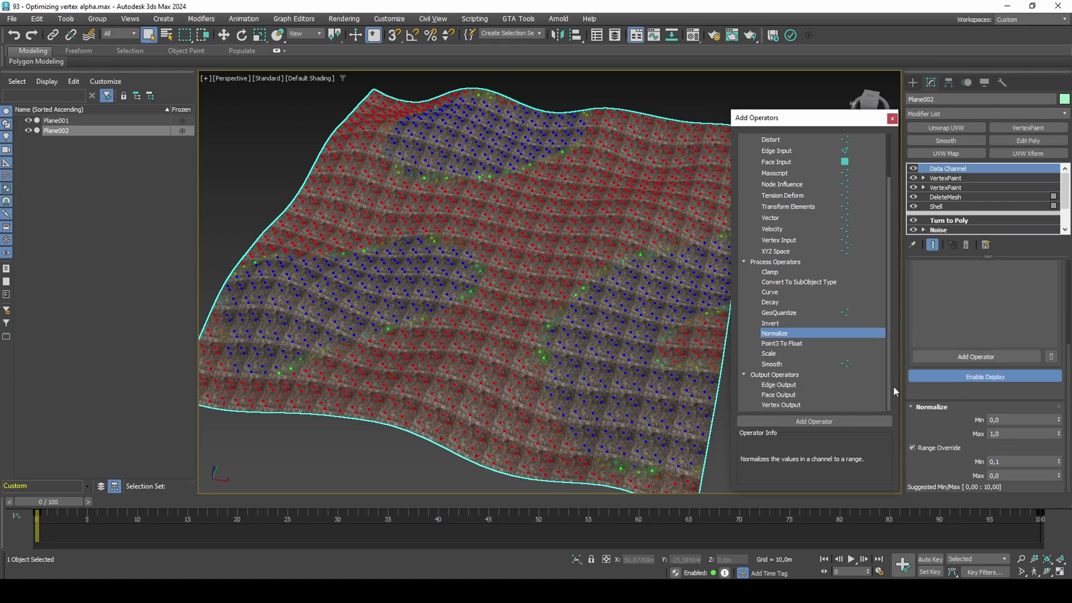
{"action": "double_click", "coordinate": [853, 394]}
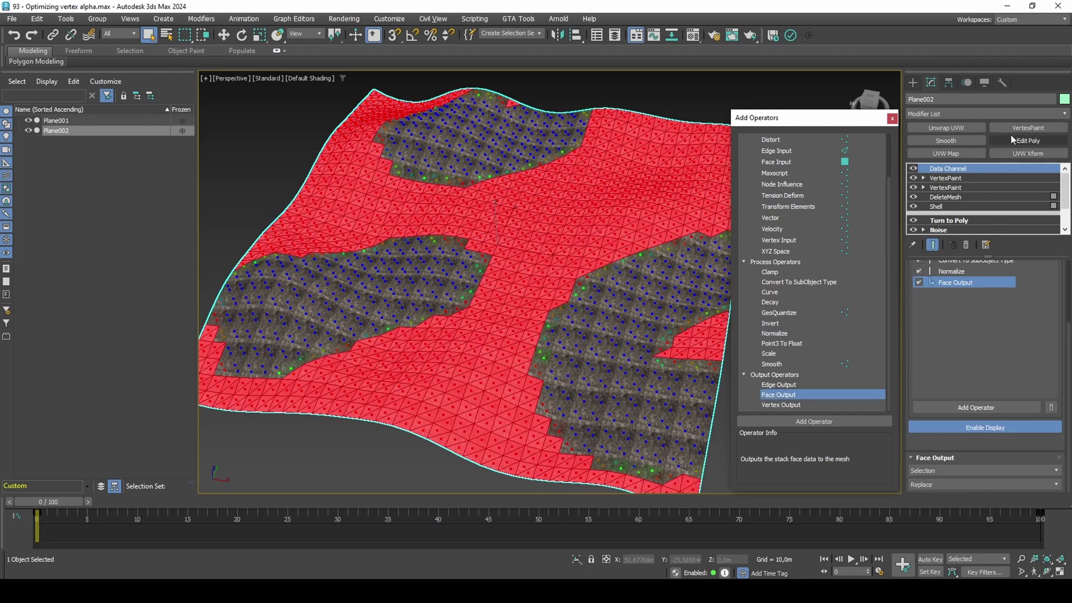
{"action": "left_click", "coordinate": [1008, 112]}
{"action": "type", "text": "de"}
{"action": "left_click", "coordinate": [959, 137]}
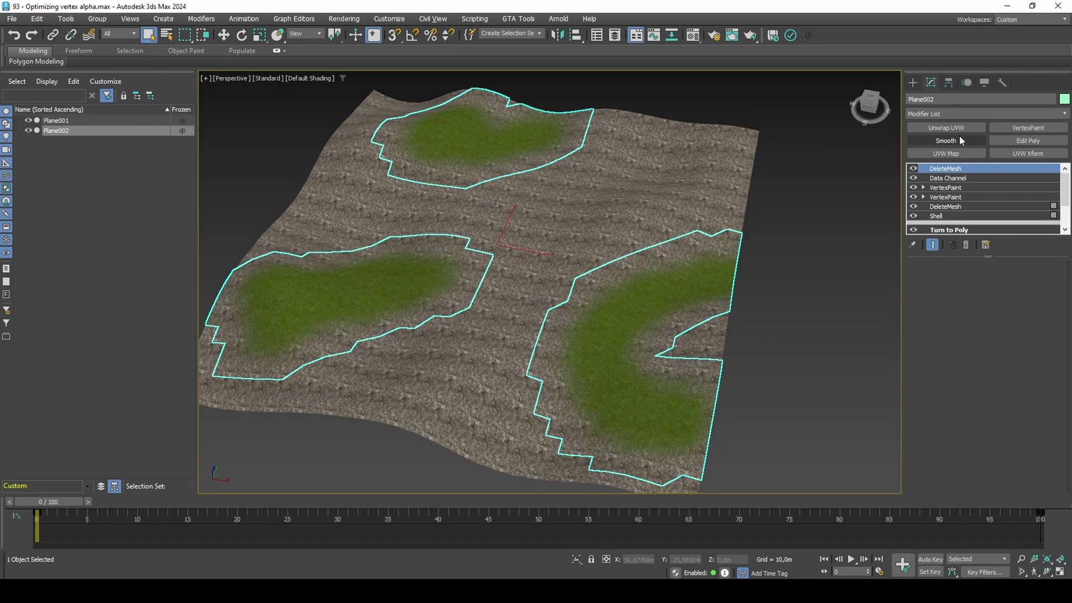
Step: Insert a Scale operator before Face Output and turn off the channel colour preview
{"action": "left_click", "coordinate": [960, 178]}
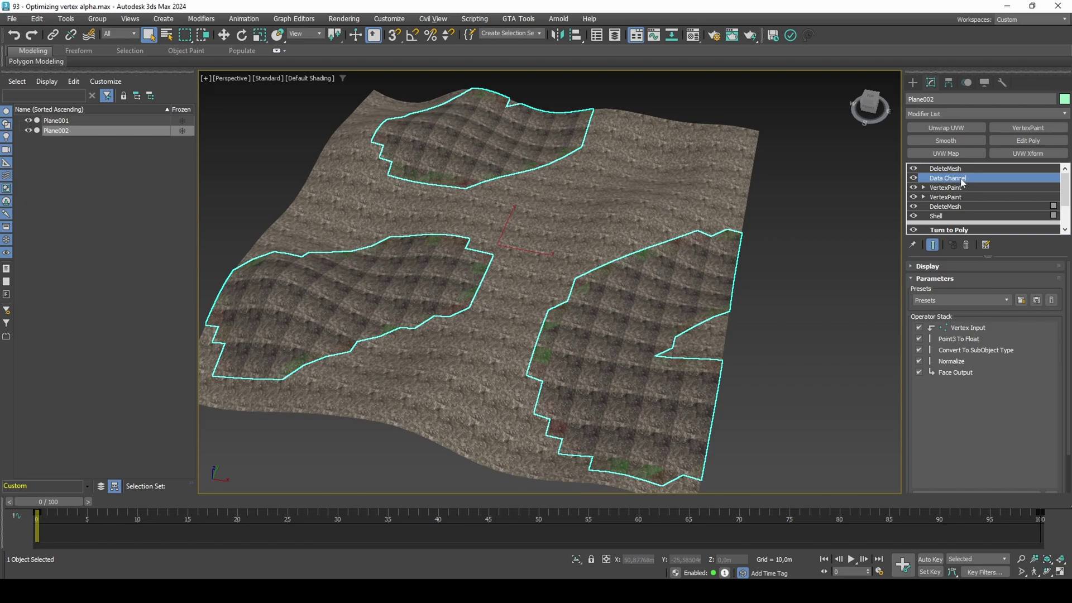
{"action": "scroll", "coordinate": [964, 376], "scroll_direction": "down", "scroll_amount": 3}
{"action": "left_click", "coordinate": [965, 449]}
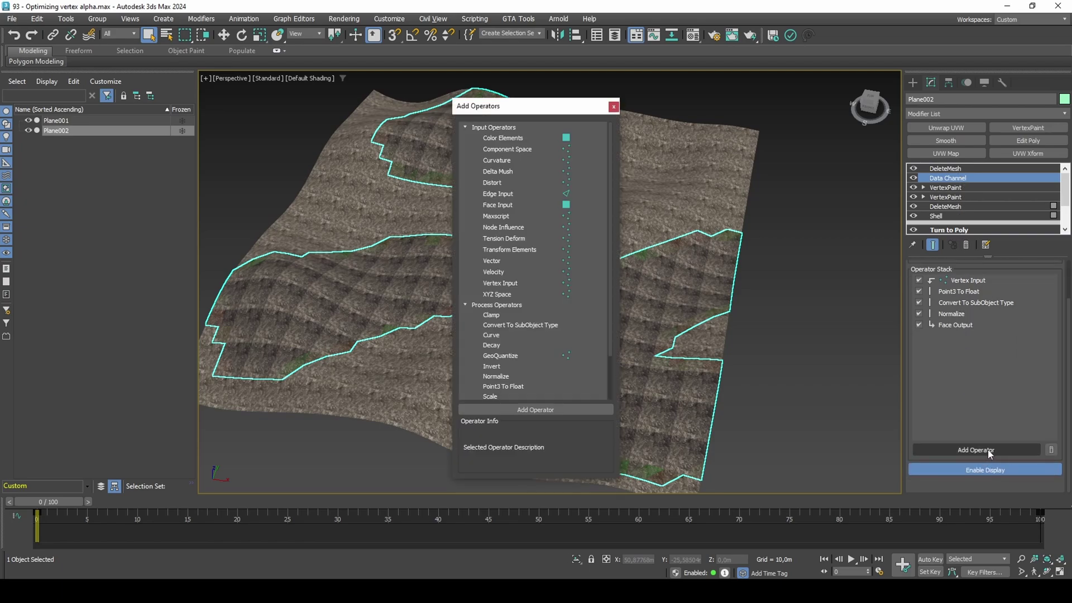
{"action": "double_click", "coordinate": [495, 394]}
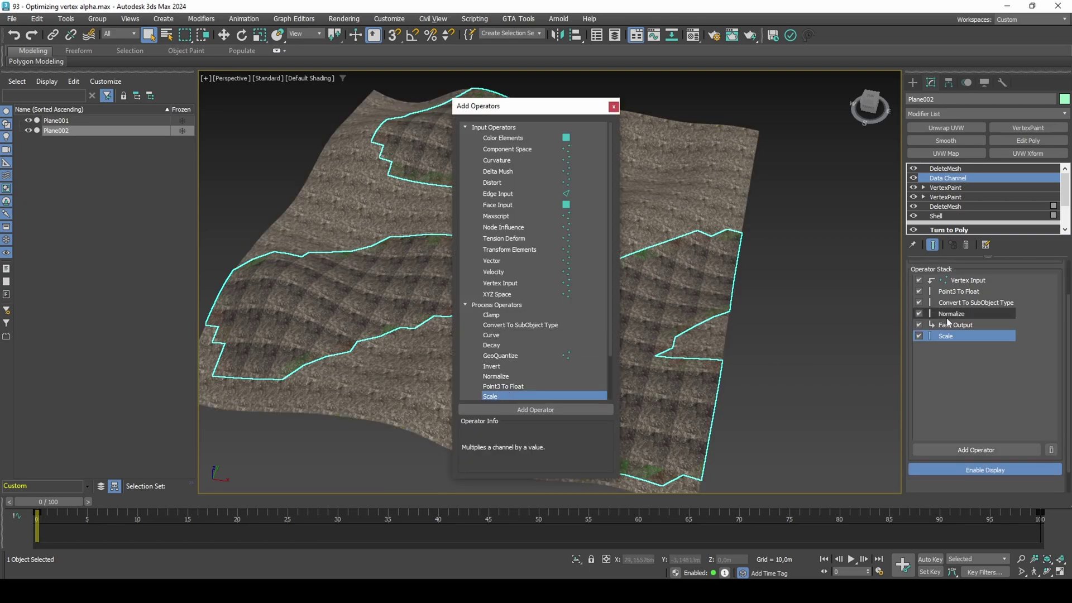
{"action": "left_click_drag", "start_coordinate": [953, 337], "coordinate": [966, 320]}
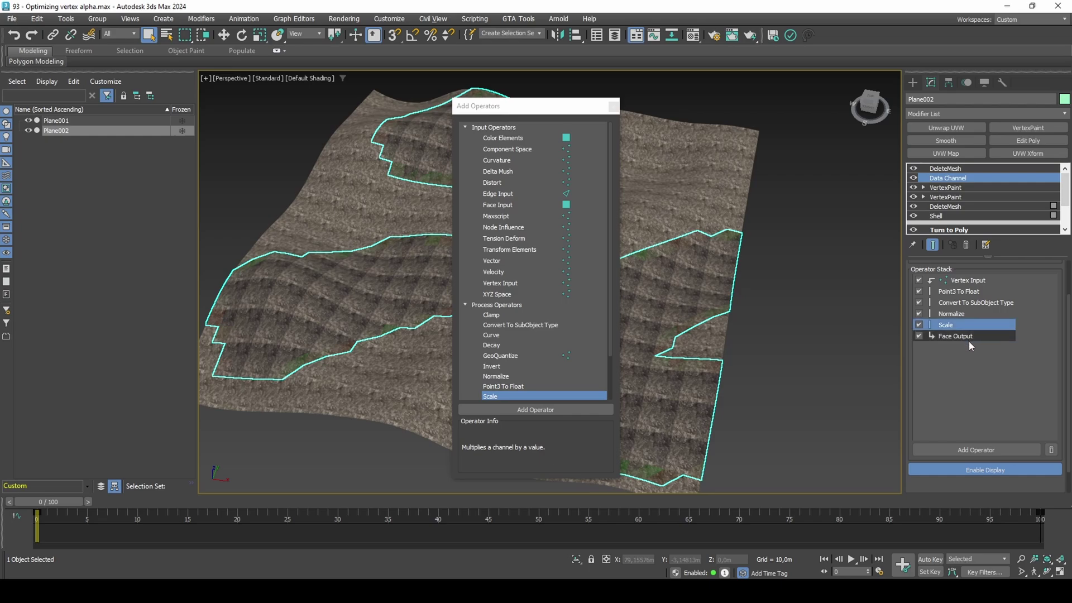
{"action": "scroll", "coordinate": [970, 353], "scroll_direction": "down", "scroll_amount": 1}
{"action": "left_click", "coordinate": [990, 441]}
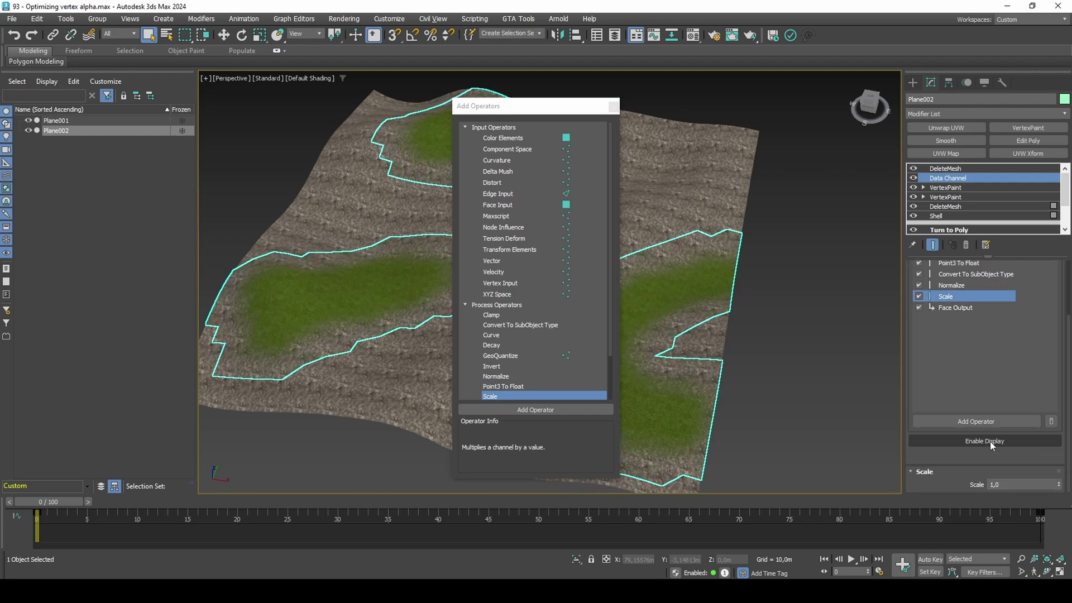
{"action": "left_click", "coordinate": [613, 106]}
{"action": "left_click", "coordinate": [933, 245]}
{"action": "left_click", "coordinate": [933, 245]}
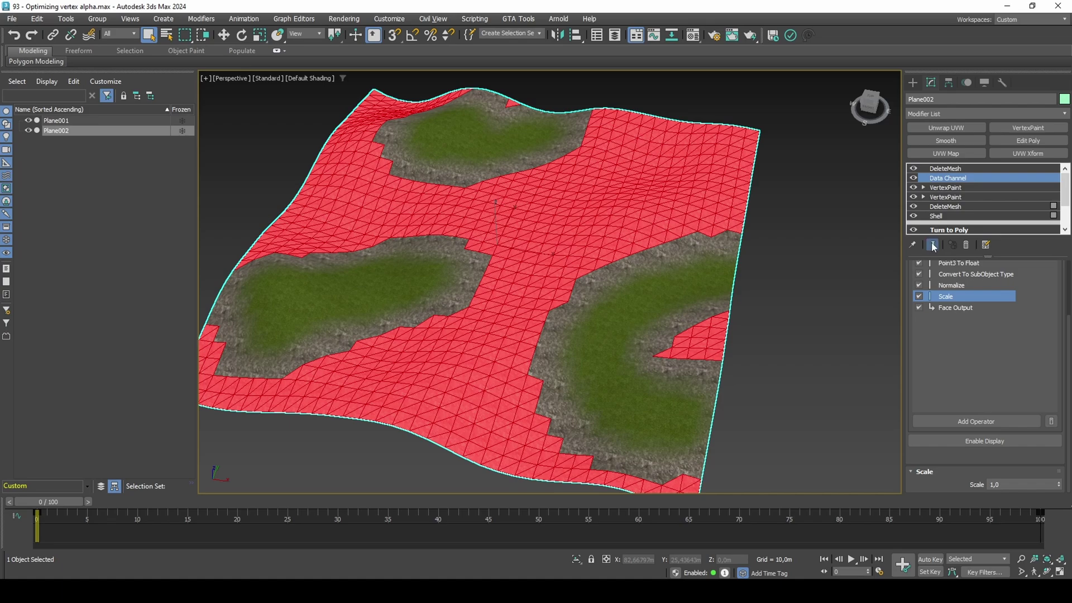
Step: Set the Scale value to 50 and toggle the operator off and on to compare
{"action": "left_click_drag", "start_coordinate": [1012, 484], "coordinate": [927, 475]}
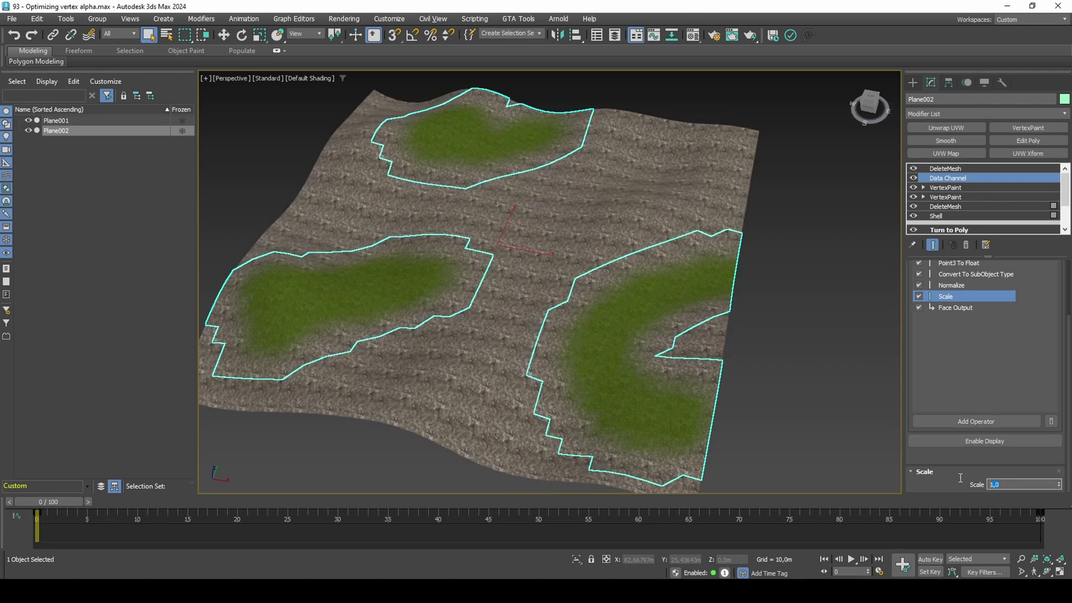
{"action": "type", "text": "10"}
{"action": "key", "text": "Return"}
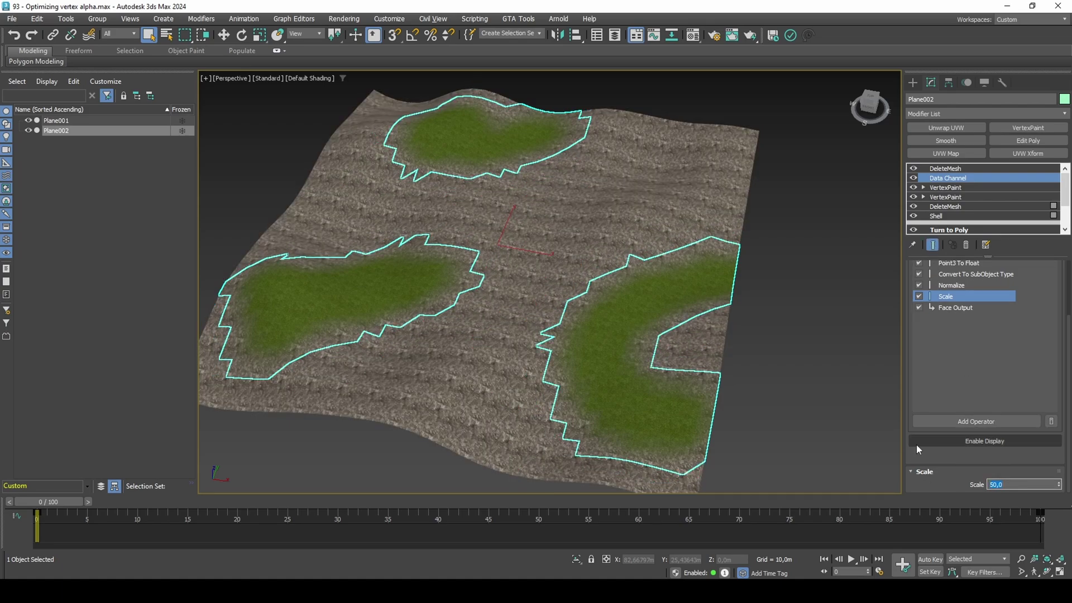
{"action": "scroll", "coordinate": [946, 370], "scroll_direction": "up", "scroll_amount": 1}
{"action": "left_click", "coordinate": [919, 330]}
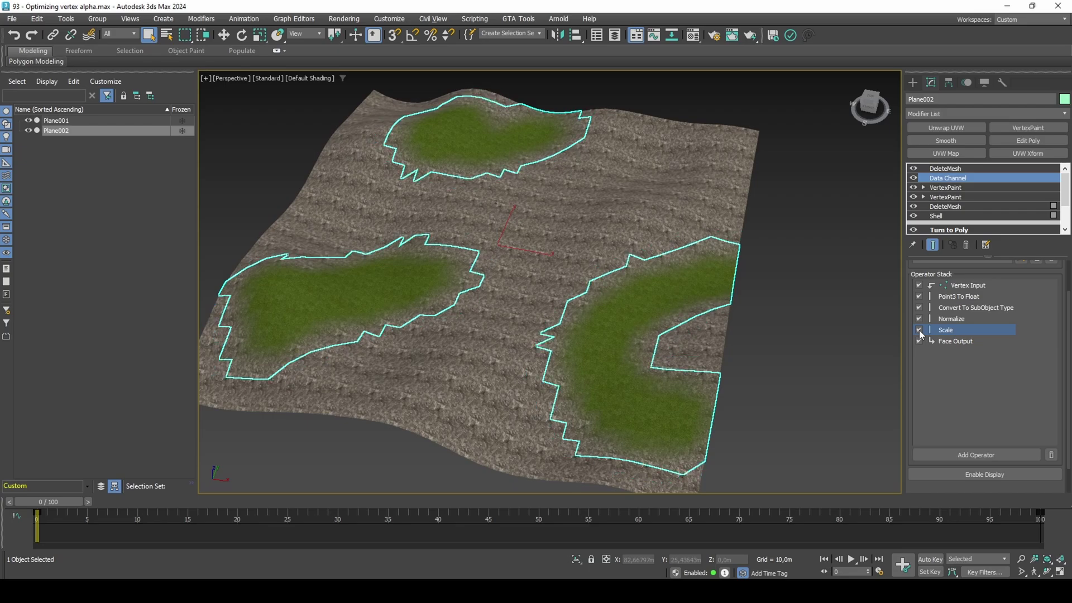
{"action": "left_click", "coordinate": [919, 330]}
Step: Deselect the terrain copy and pan the close-up view with edged faces shown
{"action": "scroll", "coordinate": [532, 332], "scroll_direction": "up", "scroll_amount": 2}
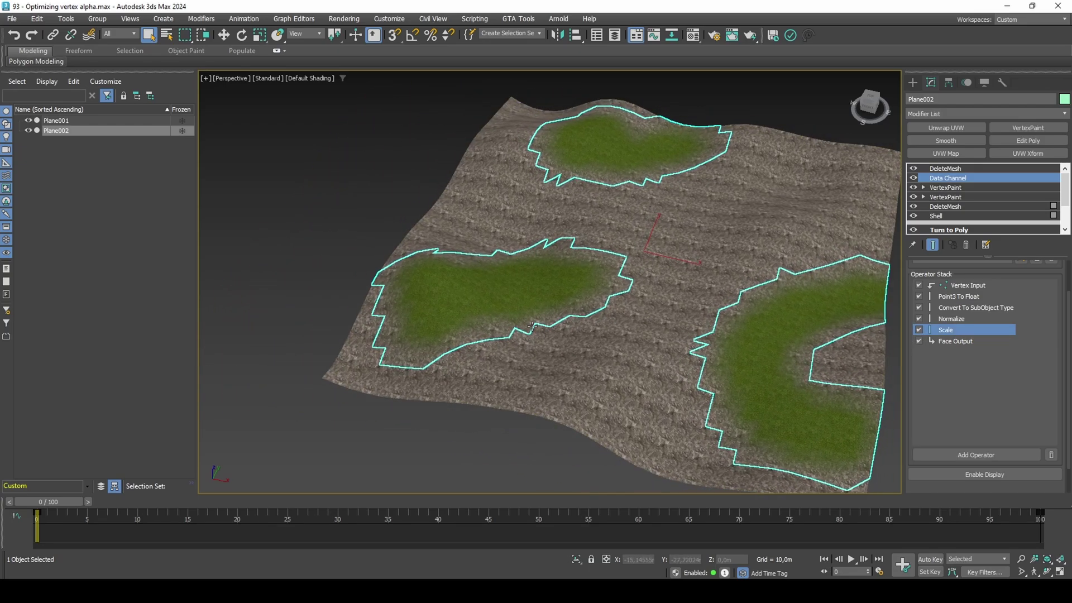
{"action": "scroll", "coordinate": [532, 334], "scroll_direction": "up", "scroll_amount": 5}
{"action": "scroll", "coordinate": [507, 306], "scroll_direction": "up", "scroll_amount": 2}
{"action": "key", "text": "ctrl+d"}
{"action": "scroll", "coordinate": [513, 309], "scroll_direction": "up", "scroll_amount": 6}
{"action": "middle_click_drag", "start_coordinate": [741, 359], "coordinate": [792, 191]}
{"action": "middle_click_drag", "start_coordinate": [717, 199], "coordinate": [682, 316]}
{"action": "key", "text": "F4"}
{"action": "key", "text": "F4"}
{"action": "scroll", "coordinate": [700, 157], "scroll_direction": "up", "scroll_amount": 2}
{"action": "middle_click_drag", "start_coordinate": [711, 158], "coordinate": [641, 315]}
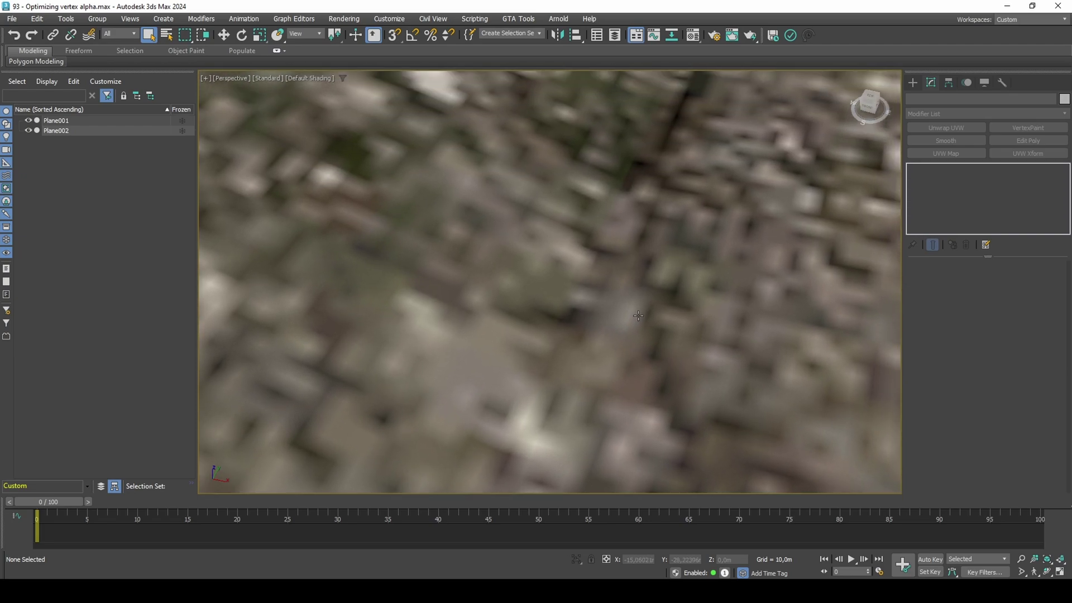
{"action": "middle_click_drag", "start_coordinate": [648, 204], "coordinate": [618, 326]}
{"action": "scroll", "coordinate": [618, 307], "scroll_direction": "up", "scroll_amount": 4}
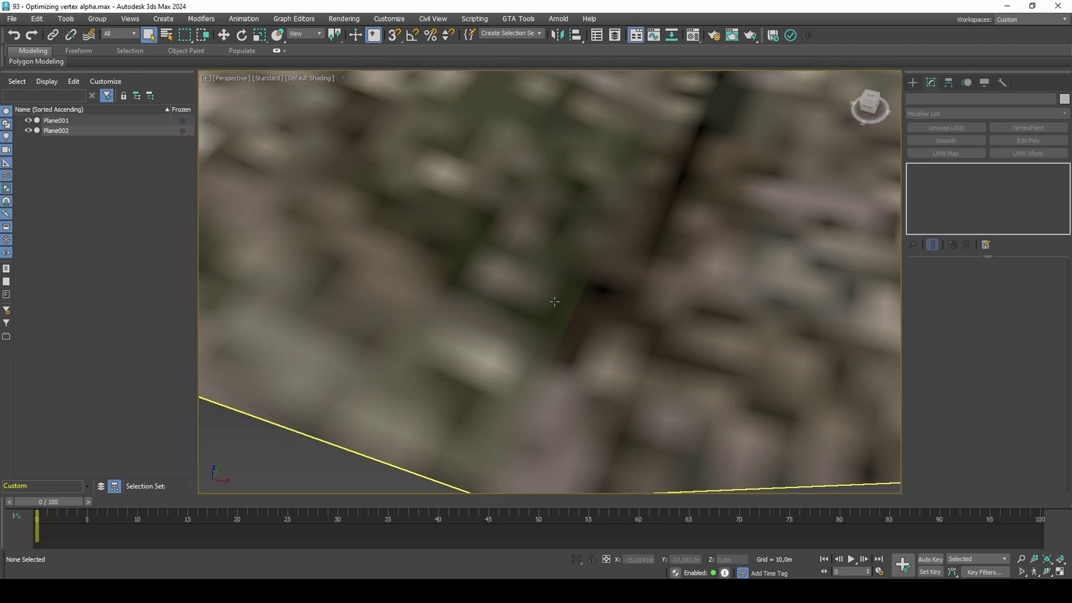
{"action": "scroll", "coordinate": [602, 311], "scroll_direction": "down", "scroll_amount": 3}
{"action": "left_click", "coordinate": [559, 300]}
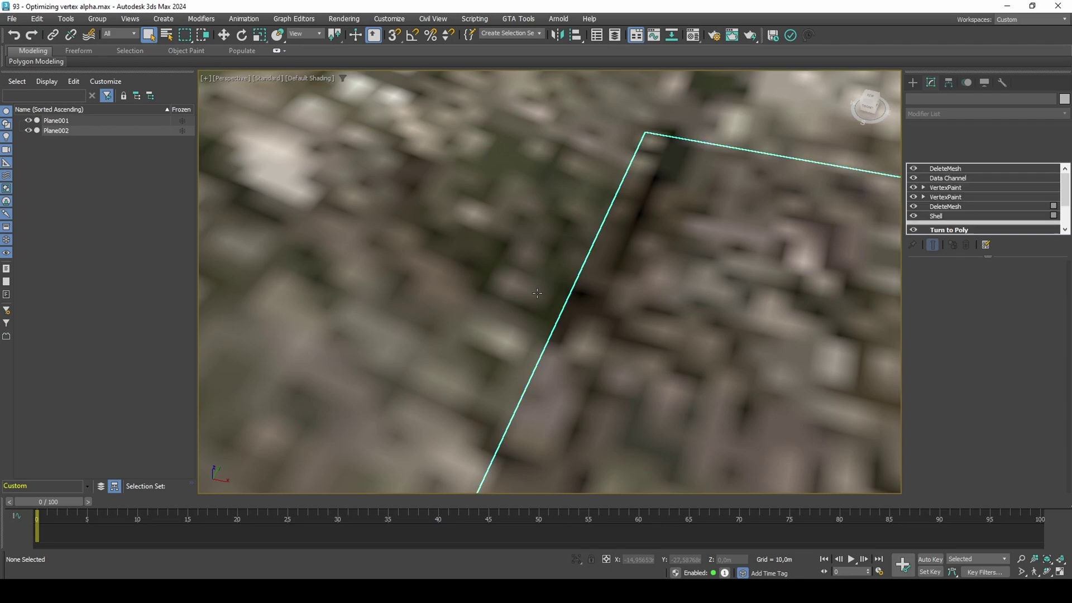
{"action": "left_click", "coordinate": [957, 178]}
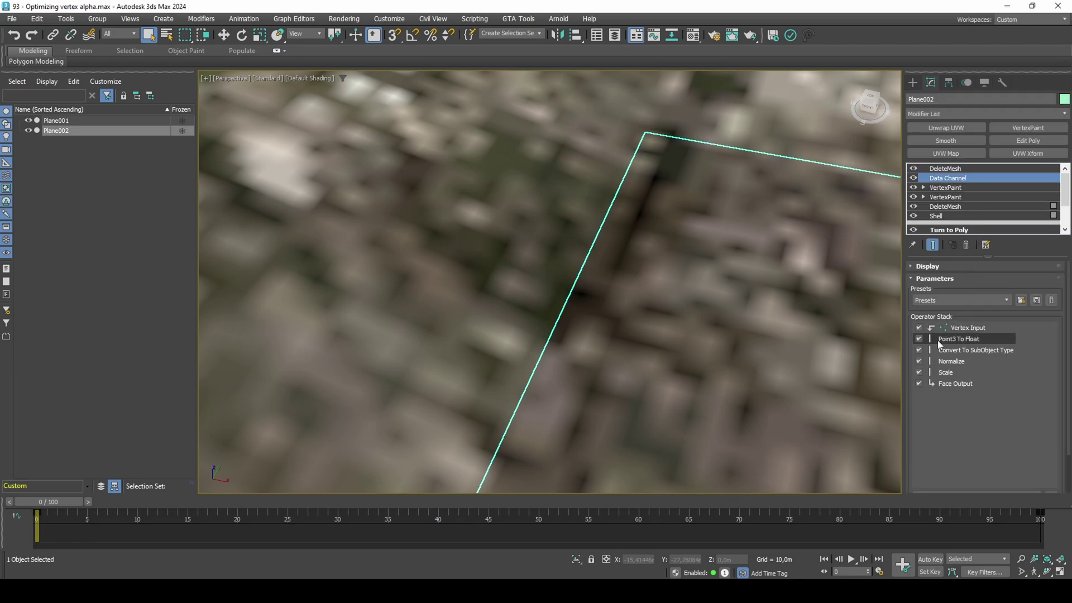
{"action": "left_click", "coordinate": [919, 373]}
{"action": "middle_click_drag", "start_coordinate": [609, 424], "coordinate": [614, 293]}
{"action": "scroll", "coordinate": [701, 332], "scroll_direction": "up", "scroll_amount": 6}
{"action": "middle_click_drag", "start_coordinate": [702, 333], "coordinate": [717, 347]}
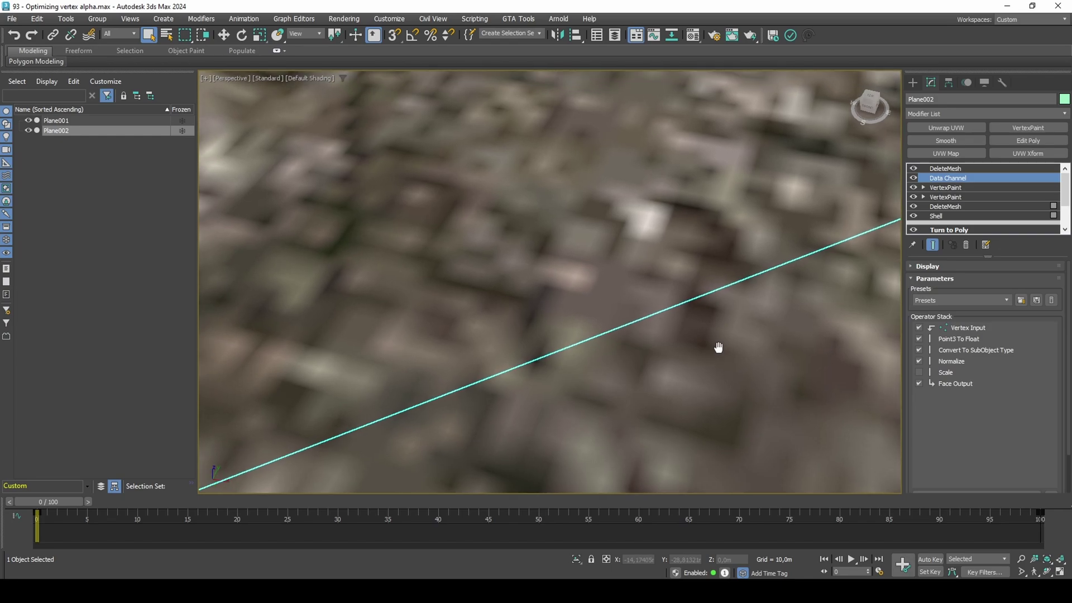
{"action": "scroll", "coordinate": [717, 347], "scroll_direction": "down", "scroll_amount": 3}
{"action": "left_click", "coordinate": [920, 373]}
{"action": "left_click", "coordinate": [946, 372]}
{"action": "scroll", "coordinate": [970, 396], "scroll_direction": "down", "scroll_amount": 2}
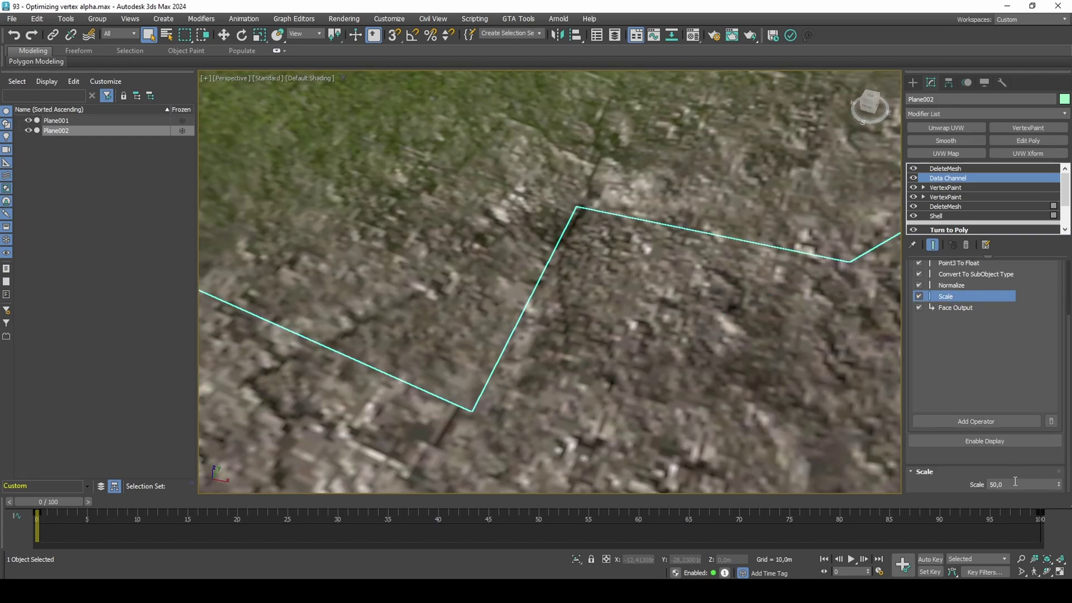
{"action": "key", "text": "Return"}
{"action": "scroll", "coordinate": [729, 320], "scroll_direction": "up", "scroll_amount": 6}
{"action": "middle_click_drag", "start_coordinate": [764, 352], "coordinate": [671, 332]}
{"action": "left_click", "coordinate": [727, 418]}
{"action": "scroll", "coordinate": [672, 332], "scroll_direction": "down", "scroll_amount": 4}
{"action": "key", "text": "F4"}
{"action": "middle_click_drag", "start_coordinate": [817, 316], "coordinate": [614, 379]}
{"action": "key", "text": "F4"}
{"action": "scroll", "coordinate": [614, 377], "scroll_direction": "down", "scroll_amount": 7}
{"action": "left_click", "coordinate": [634, 290]}
{"action": "middle_click_drag", "start_coordinate": [633, 288], "coordinate": [665, 333]}
Step: Configure viewport Statistics and turn on xView Show Statistics for polys, vertices and FPS
{"action": "left_click", "coordinate": [207, 78]}
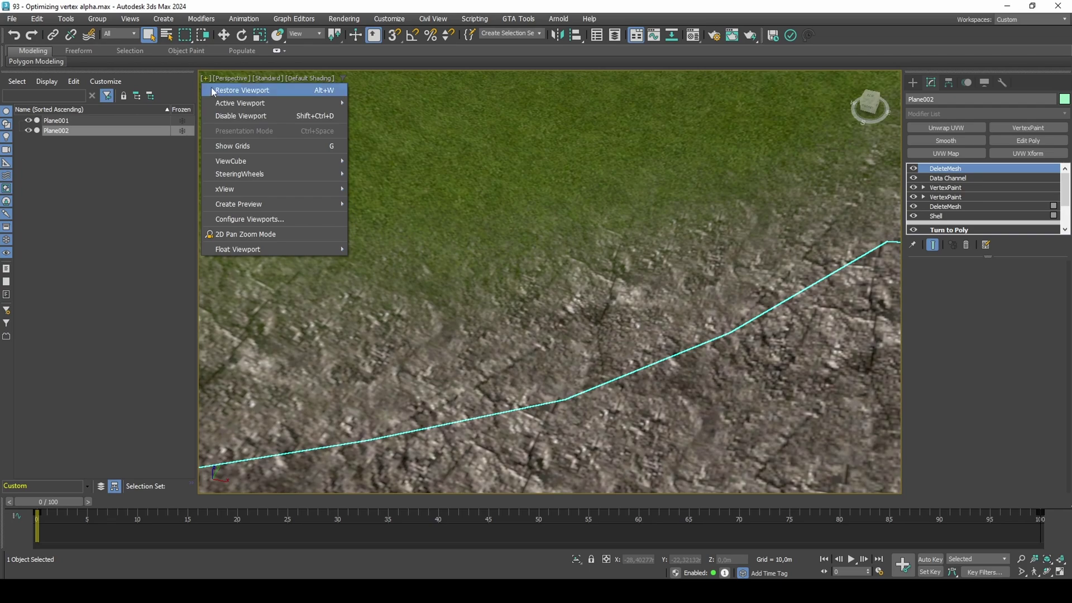
{"action": "left_click", "coordinate": [279, 218]}
{"action": "left_click", "coordinate": [581, 160]}
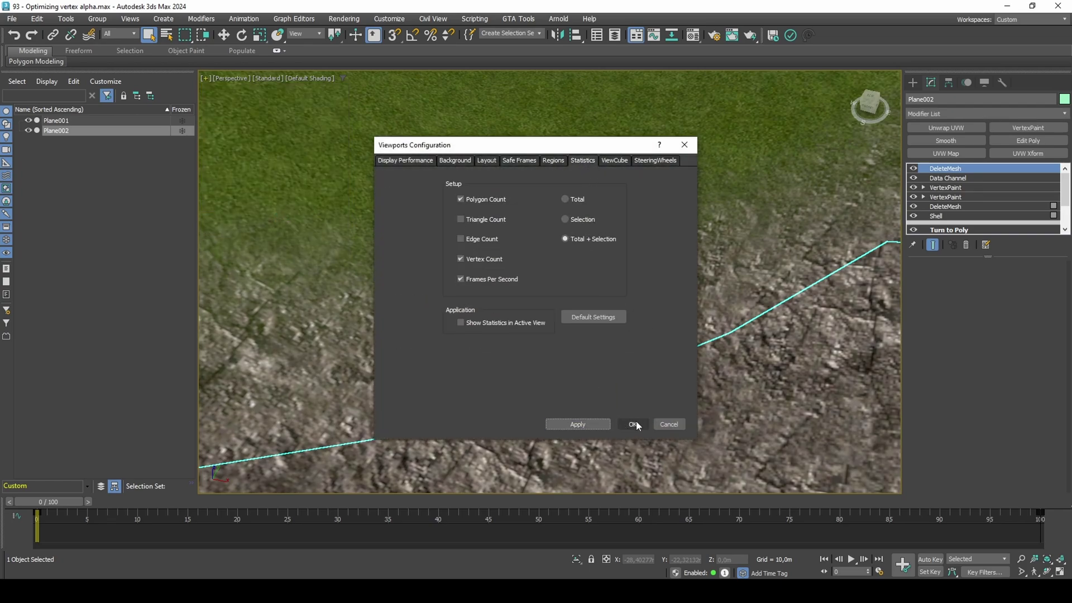
{"action": "left_click", "coordinate": [634, 425]}
{"action": "left_click", "coordinate": [204, 79]}
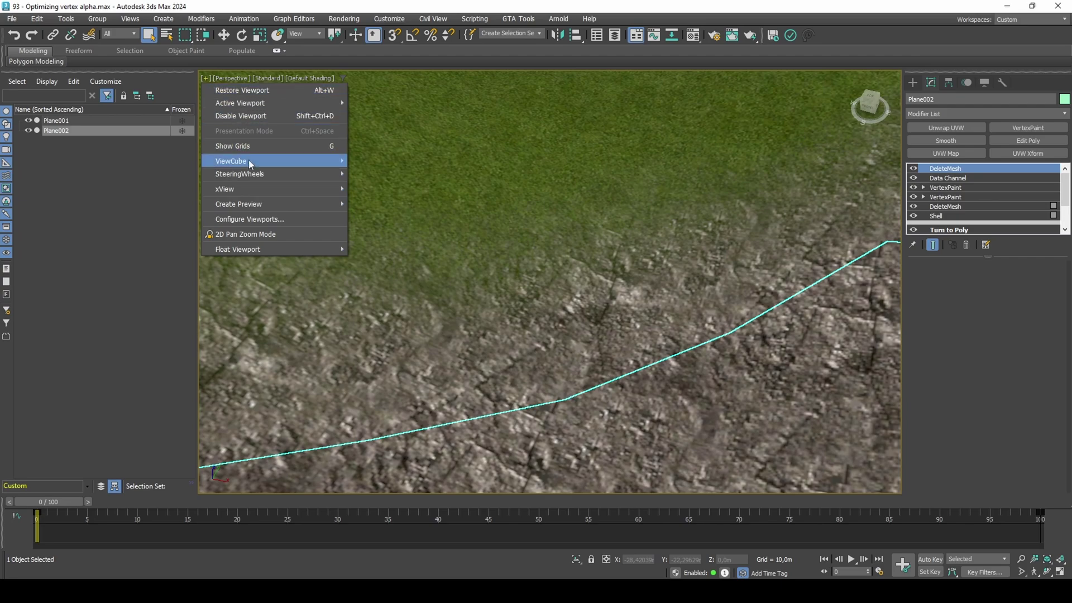
{"action": "mouse_move", "coordinate": [285, 190]}
{"action": "left_click", "coordinate": [383, 187]}
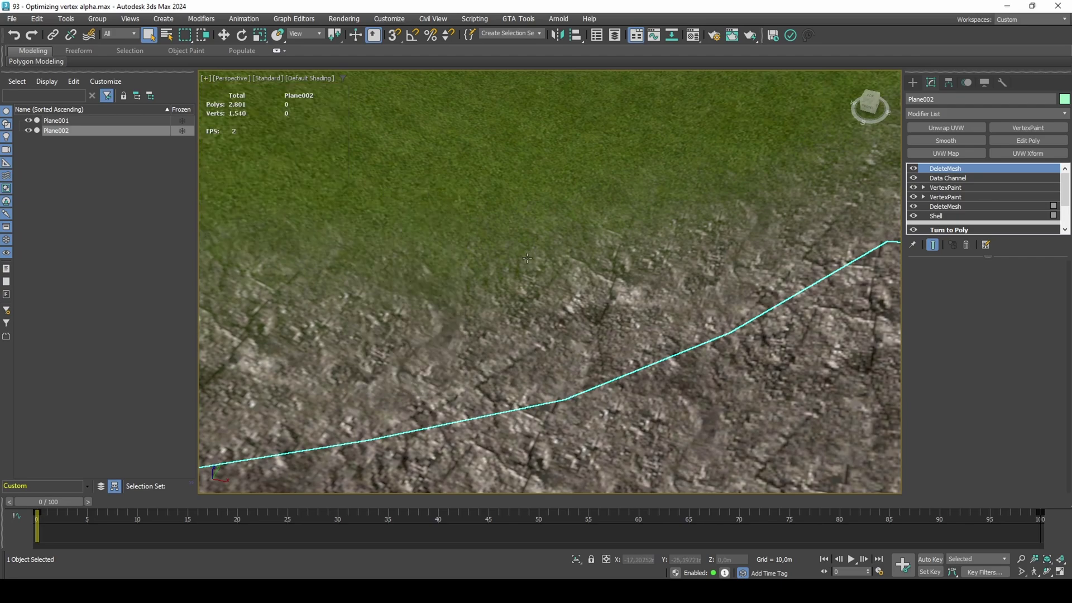
Step: Toggle the Data Channel's Scale operator off and on repeatedly to compare the patch edges
{"action": "left_click", "coordinate": [946, 178]}
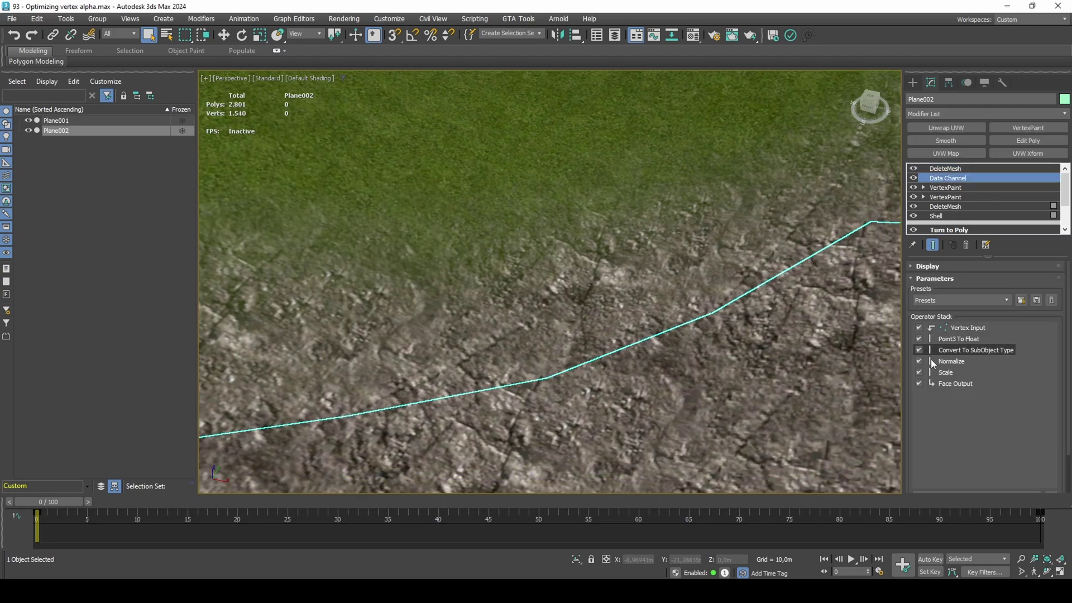
{"action": "left_click", "coordinate": [927, 373]}
{"action": "left_click", "coordinate": [919, 372]}
{"action": "left_click", "coordinate": [919, 372]}
{"action": "left_click", "coordinate": [920, 373]}
{"action": "left_click", "coordinate": [919, 373]}
{"action": "left_click", "coordinate": [919, 372]}
{"action": "left_click", "coordinate": [919, 372]}
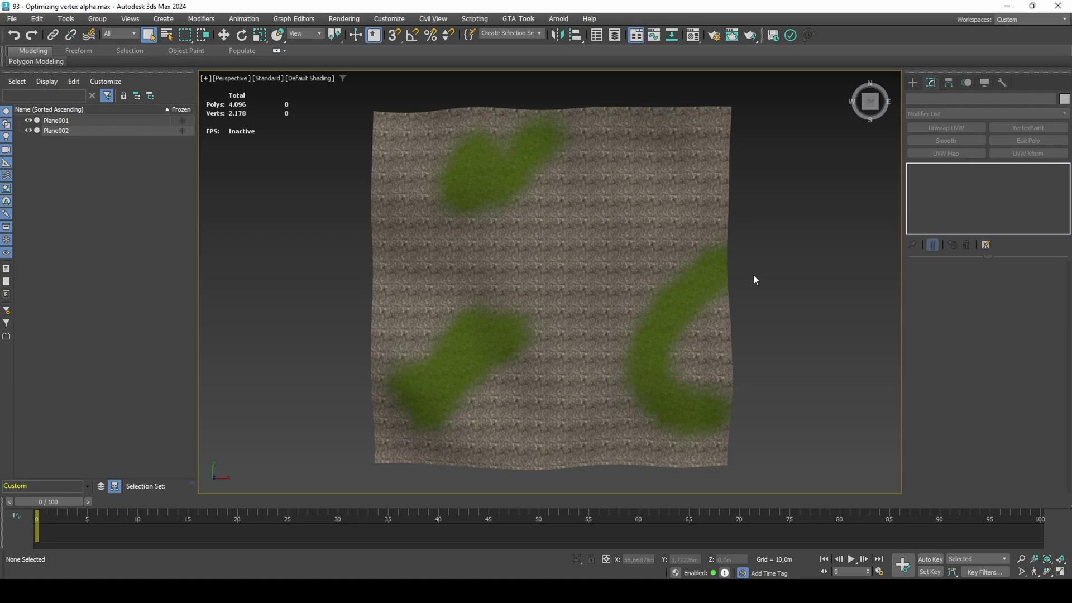
Step: Add Unwrap UVW to Plane002 on Map Channel 3, abandon old channel data, and open the UV editor
{"action": "left_click", "coordinate": [699, 292]}
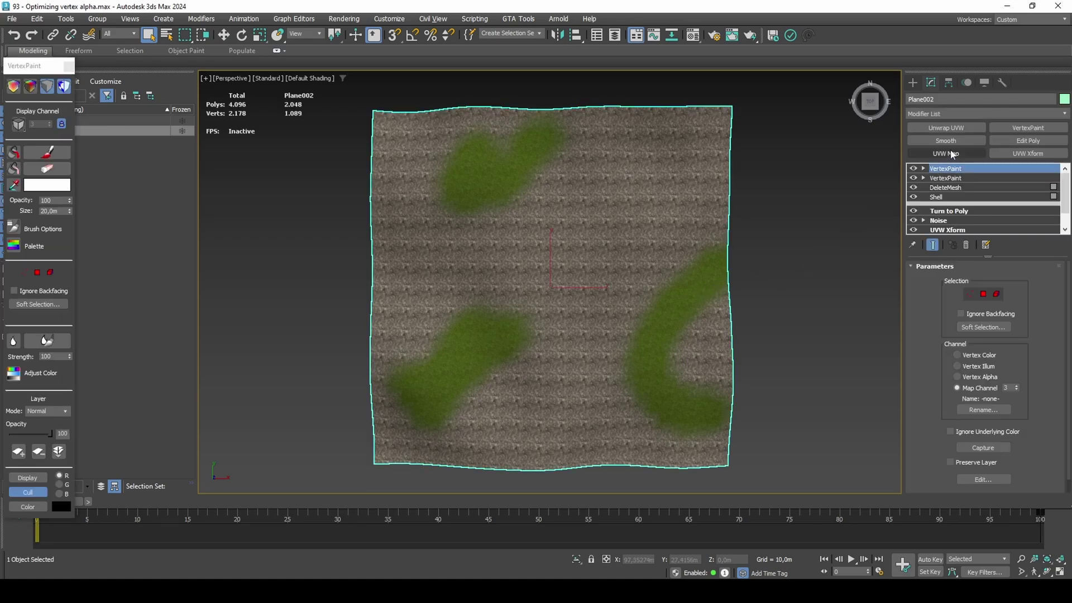
{"action": "left_click", "coordinate": [962, 129]}
{"action": "scroll", "coordinate": [1022, 398], "scroll_direction": "down", "scroll_amount": 5}
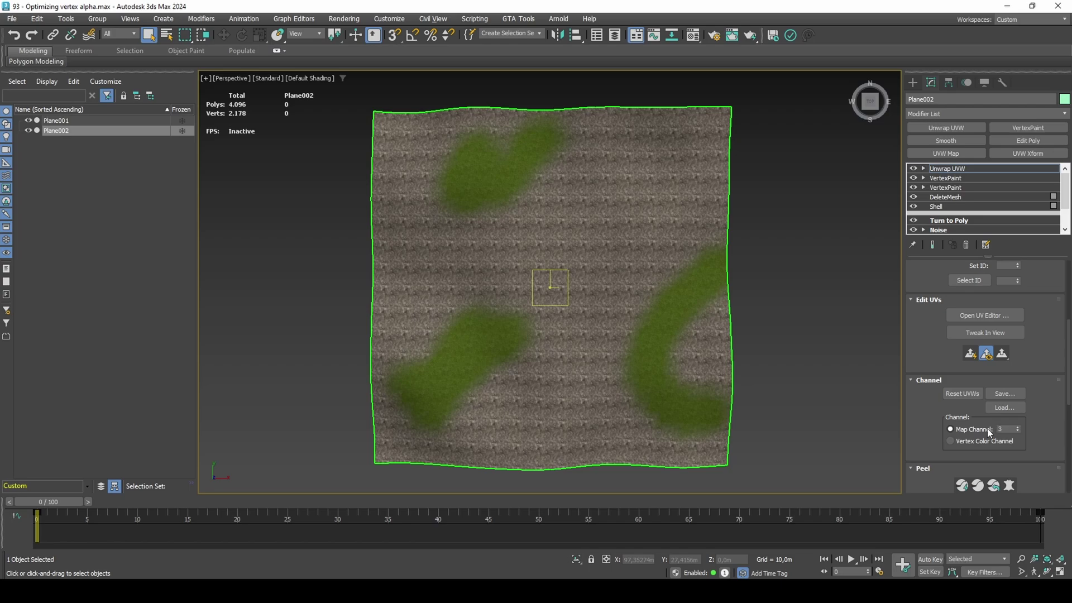
{"action": "key", "text": "Return"}
{"action": "left_click", "coordinate": [482, 333]}
{"action": "left_click", "coordinate": [952, 317]}
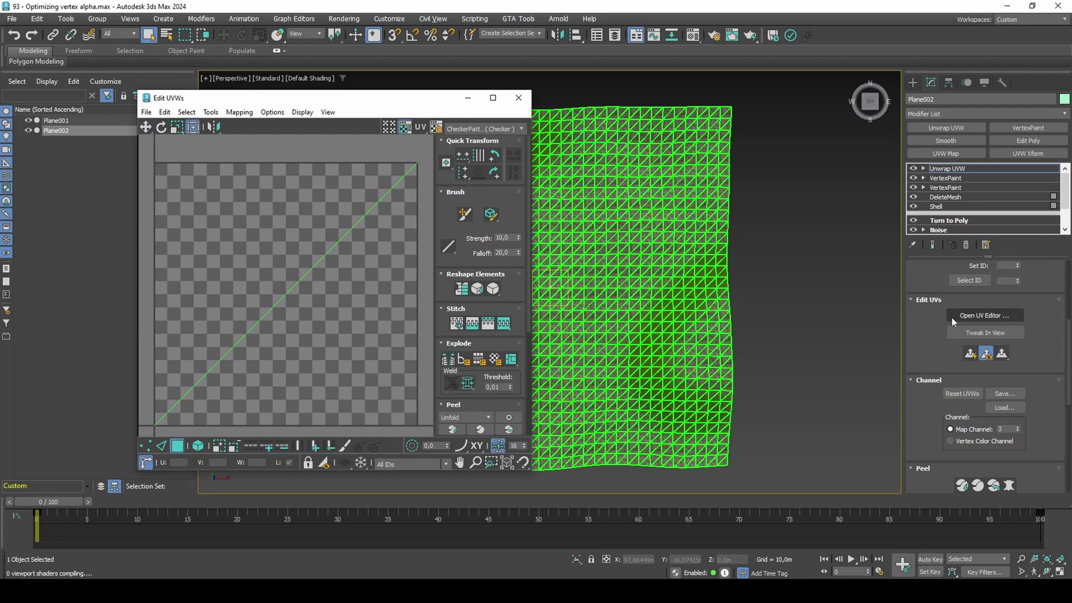
Step: Marquee-select the UV vertices at the origin, invert the selection, and convert it to faces
{"action": "middle_click_drag", "start_coordinate": [325, 358], "coordinate": [364, 302]}
{"action": "key", "text": "1"}
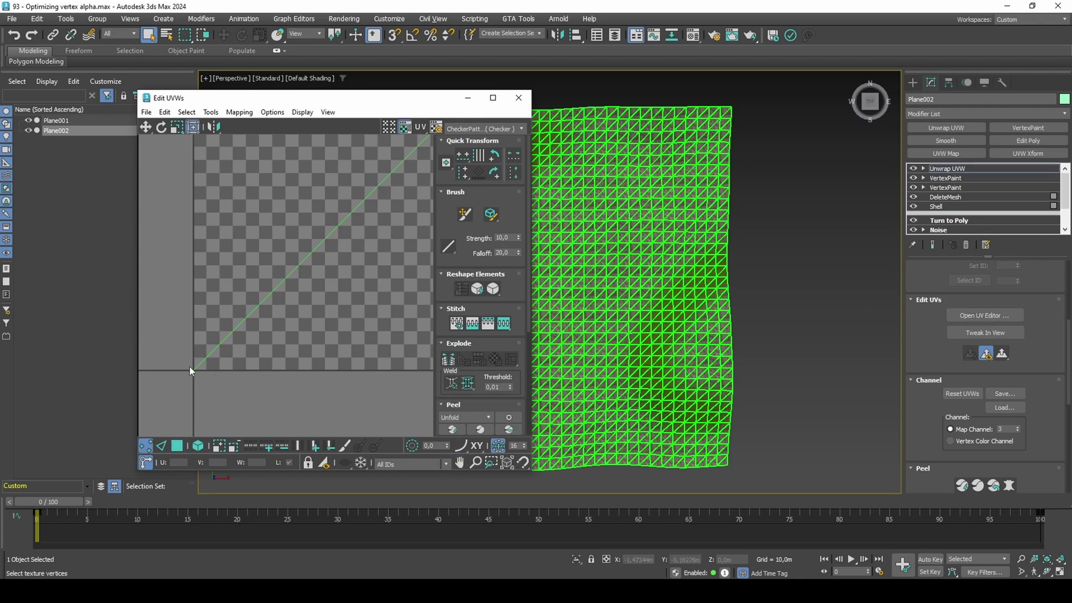
{"action": "scroll", "coordinate": [189, 366], "scroll_direction": "up", "scroll_amount": 4}
{"action": "scroll", "coordinate": [200, 390], "scroll_direction": "up", "scroll_amount": 3}
{"action": "left_click_drag", "start_coordinate": [208, 397], "coordinate": [265, 360]}
{"action": "scroll", "coordinate": [249, 385], "scroll_direction": "up", "scroll_amount": 7}
{"action": "scroll", "coordinate": [194, 354], "scroll_direction": "up", "scroll_amount": 6}
{"action": "scroll", "coordinate": [255, 366], "scroll_direction": "up", "scroll_amount": 4}
{"action": "key", "text": "ctrl+i"}
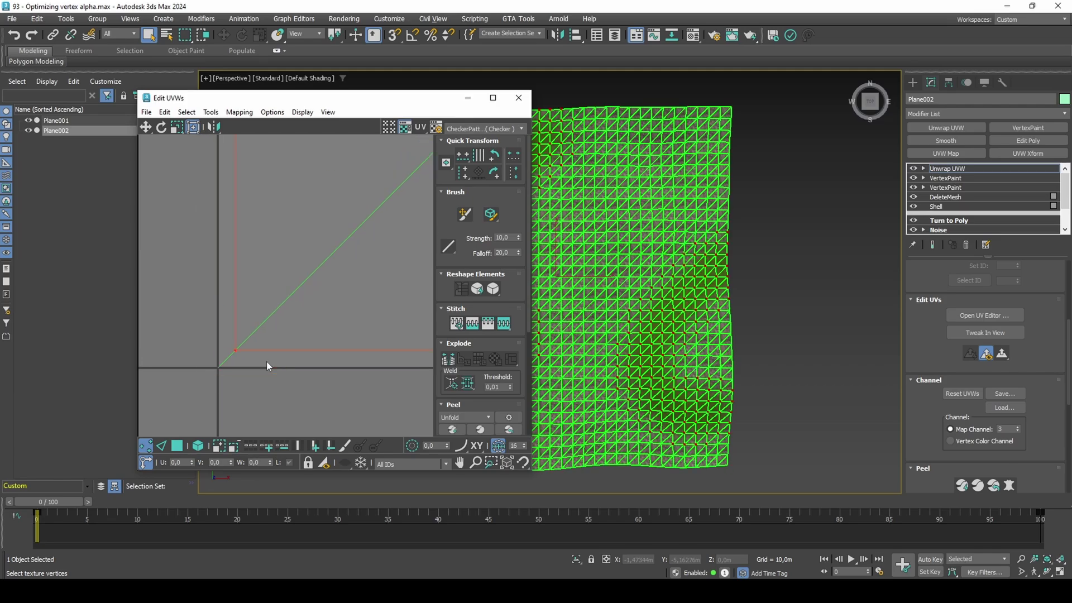
{"action": "left_click", "coordinate": [177, 445]}
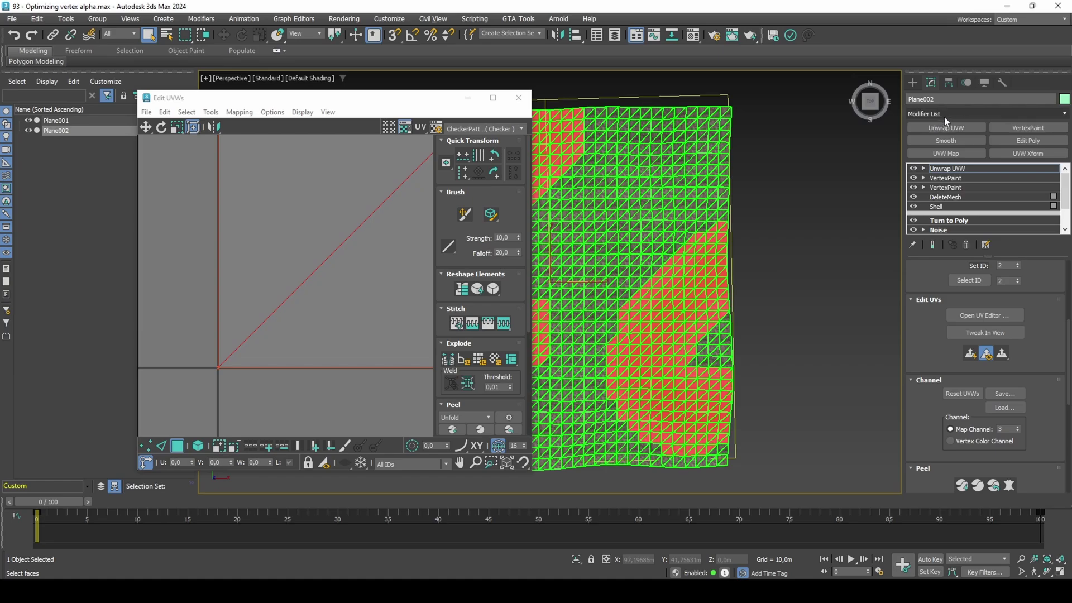
Step: Add a Vol. Select modifier on top of Unwrap UVW
{"action": "left_click", "coordinate": [943, 116]}
{"action": "type", "text": "v"}
{"action": "left_click", "coordinate": [945, 158]}
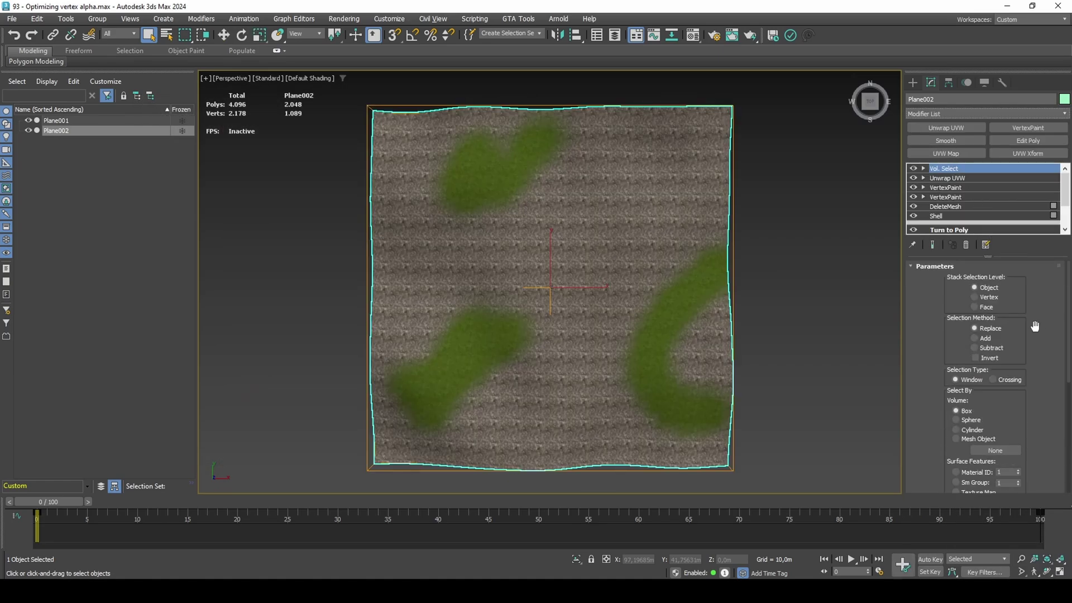
Step: Set Vol. Select to Face level, selecting by Material ID 1 with Invert checked
{"action": "left_click", "coordinate": [987, 307]}
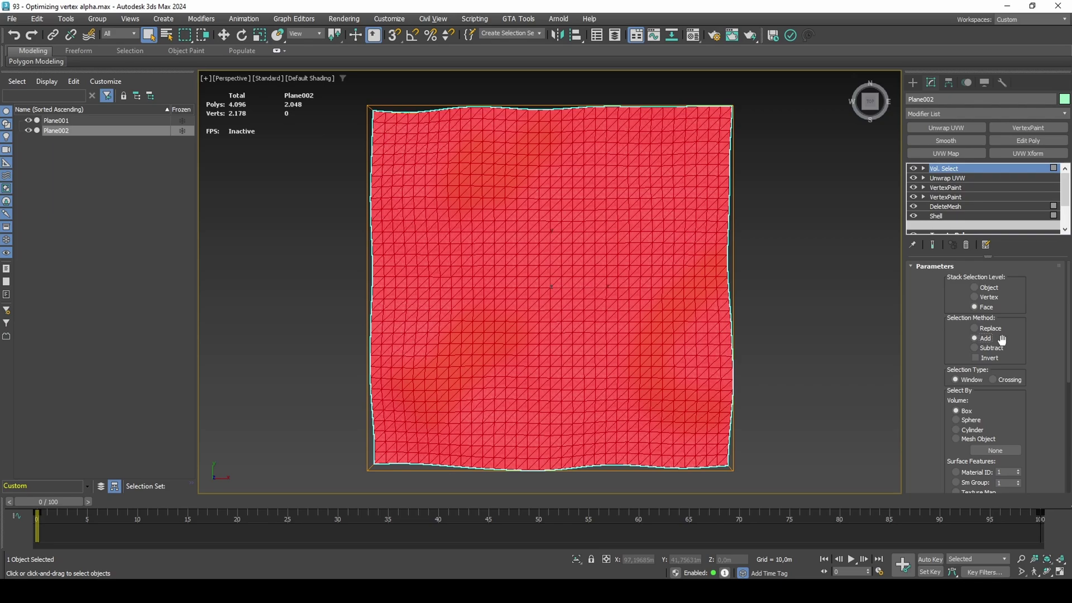
{"action": "scroll", "coordinate": [1028, 341], "scroll_direction": "down", "scroll_amount": 3}
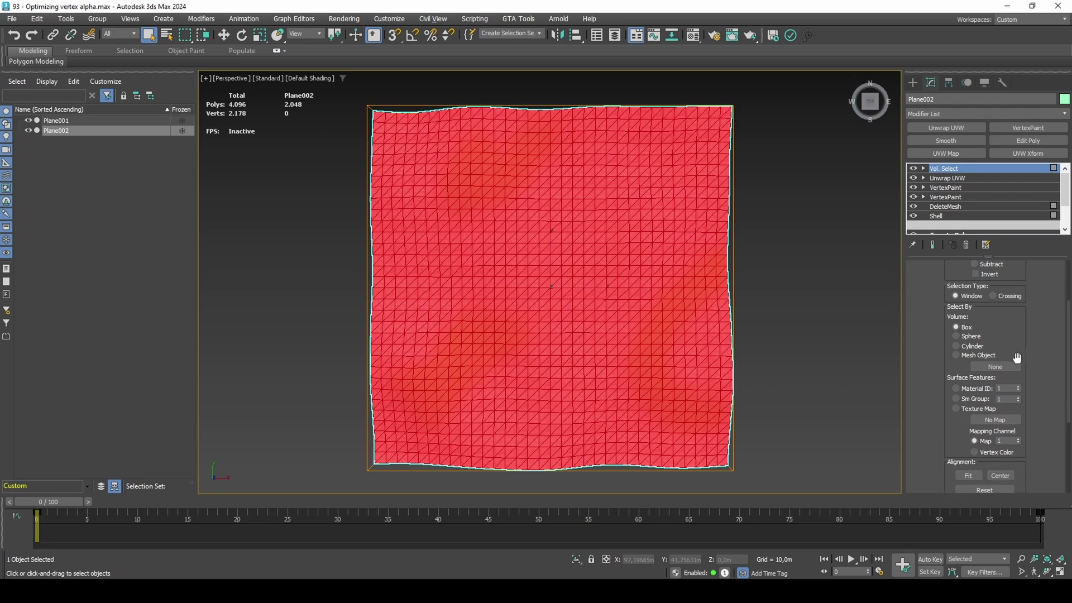
{"action": "left_click", "coordinate": [956, 388]}
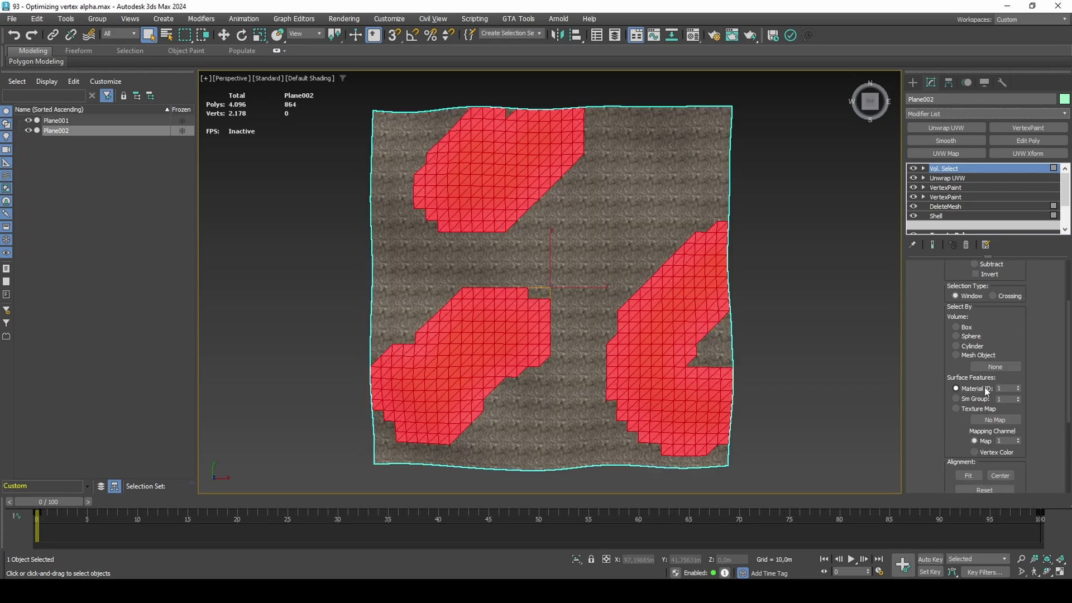
{"action": "scroll", "coordinate": [997, 346], "scroll_direction": "up", "scroll_amount": 2}
{"action": "left_click", "coordinate": [994, 309]}
Step: Add a DeleteMesh modifier to remove the selected non-grass faces
{"action": "left_click", "coordinate": [999, 113]}
{"action": "type", "text": "de"}
{"action": "left_click", "coordinate": [964, 137]}
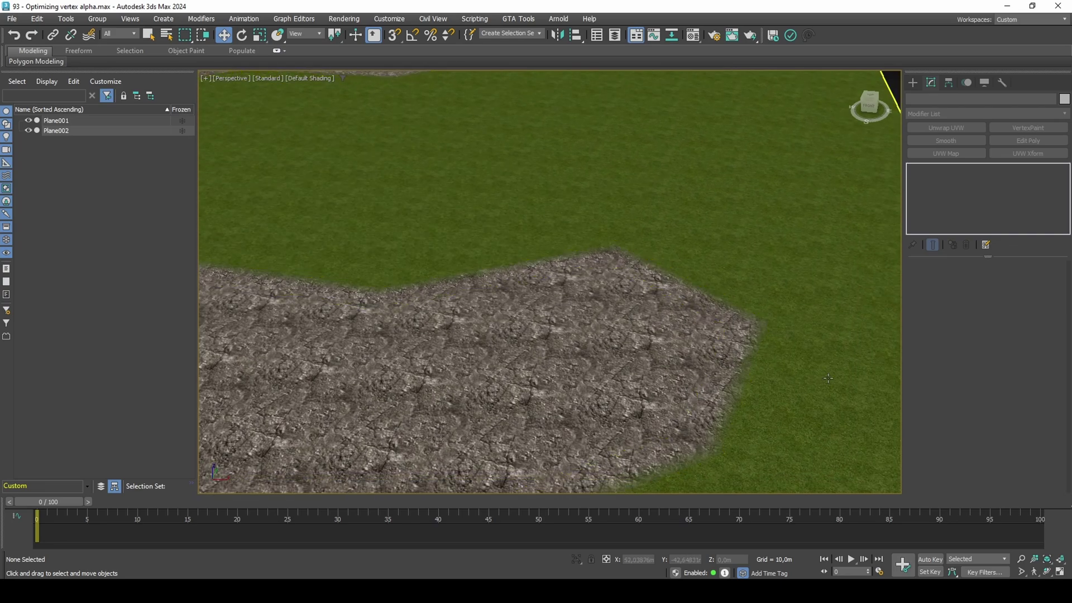
Step: On Plane002, raise the Chamfer modifier's Amount from 1,0m to 3,0m
{"action": "left_click", "coordinate": [785, 378]}
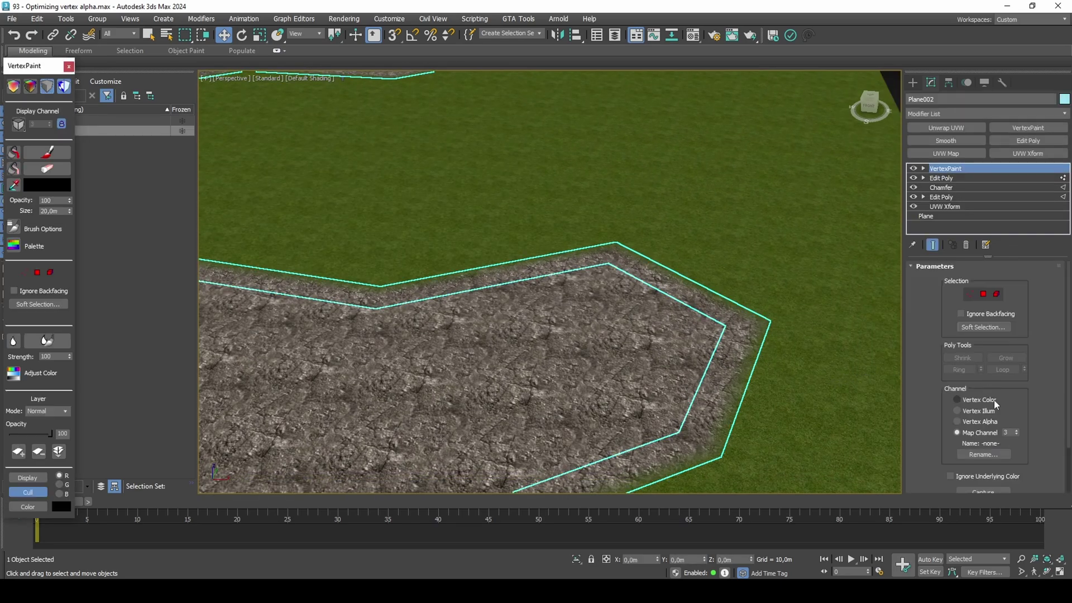
{"action": "left_click", "coordinate": [963, 188]}
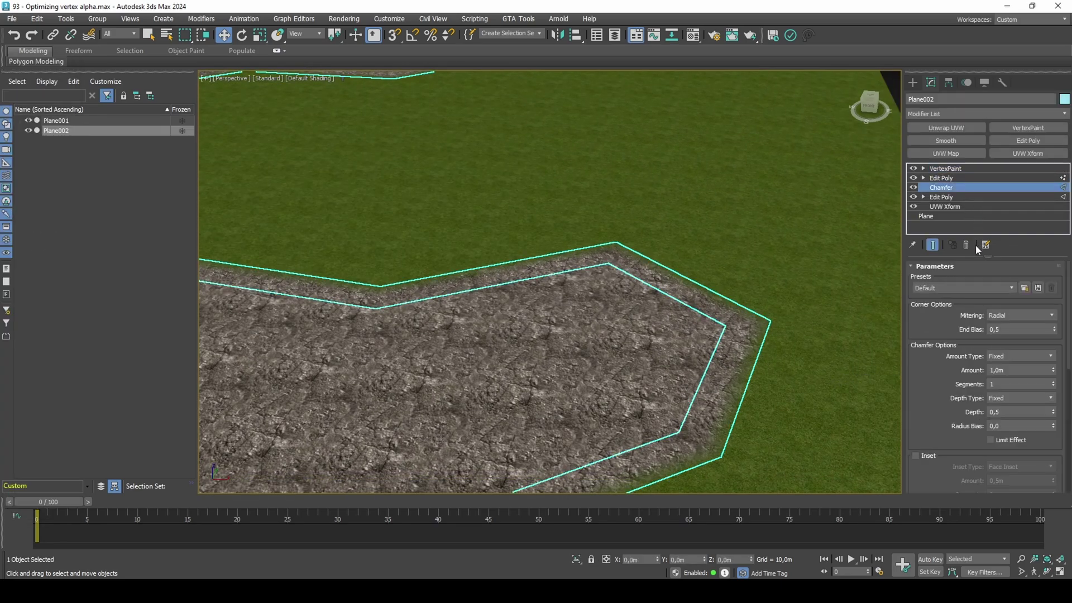
{"action": "left_click_drag", "start_coordinate": [1054, 370], "coordinate": [1062, 302]}
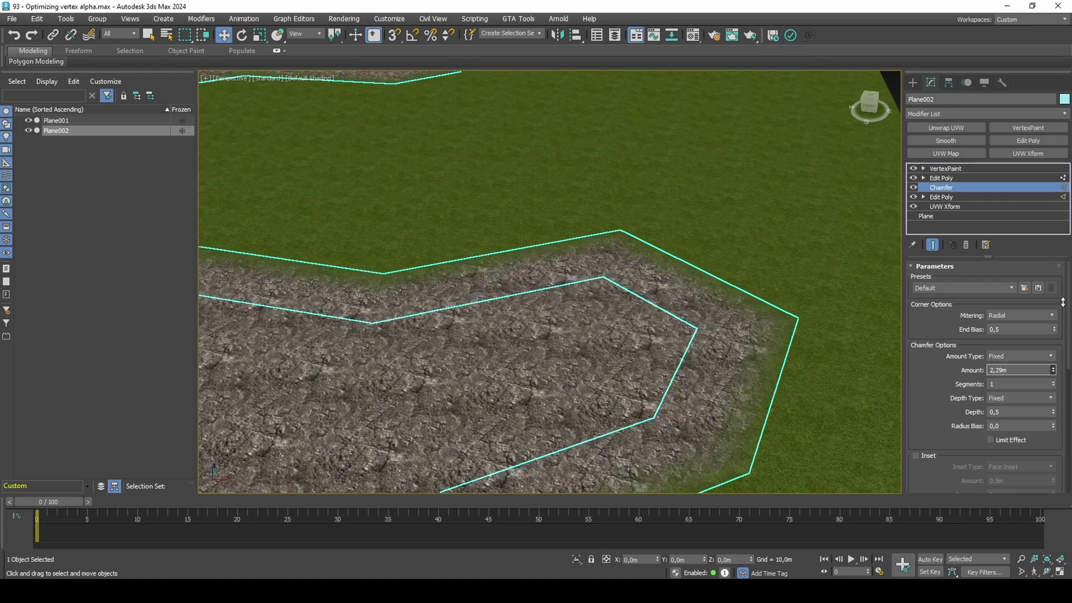
{"action": "double_click", "coordinate": [1024, 371]}
{"action": "type", "text": "3"}
{"action": "key", "text": "Return"}
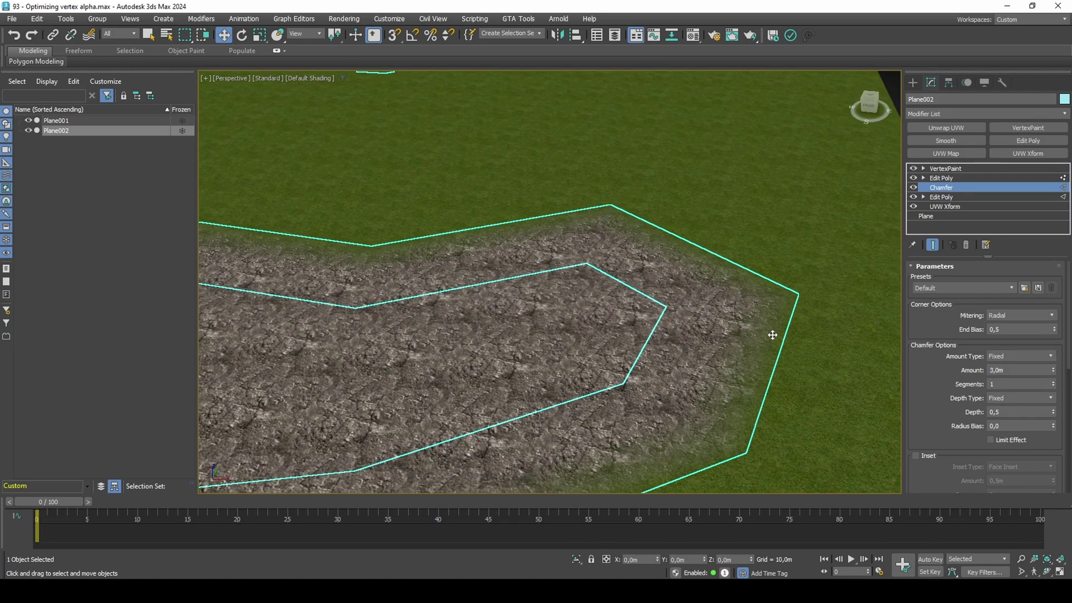
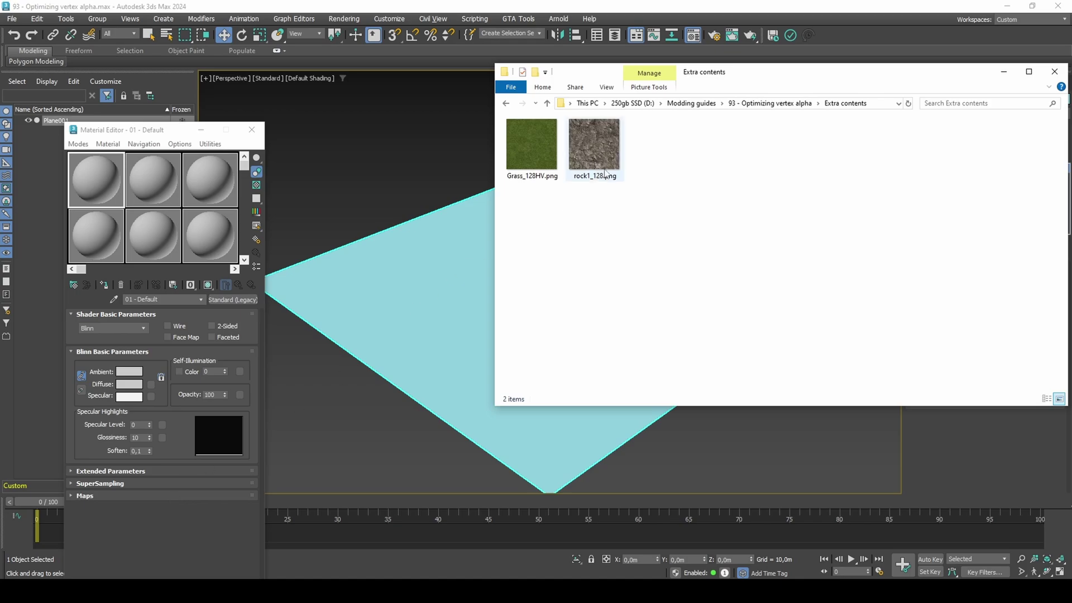
Step: Put rock1 into Diffuse and convert it to a two-slot Multi/Sub-Object material, keeping rock as sub-material
{"action": "left_click_drag", "start_coordinate": [594, 144], "coordinate": [151, 385]}
{"action": "left_click", "coordinate": [241, 300]}
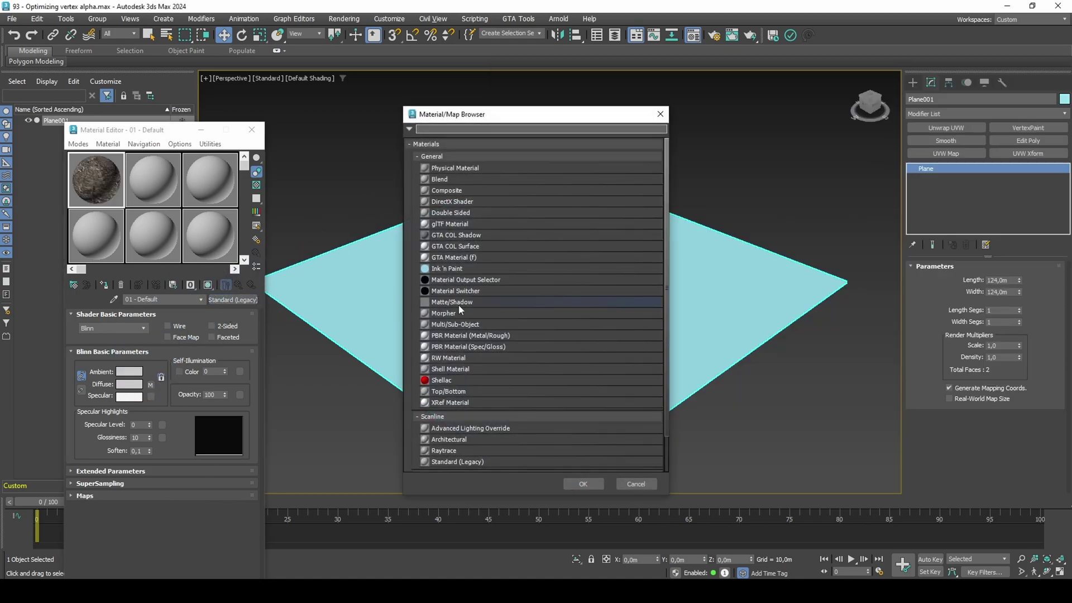
{"action": "double_click", "coordinate": [467, 323]}
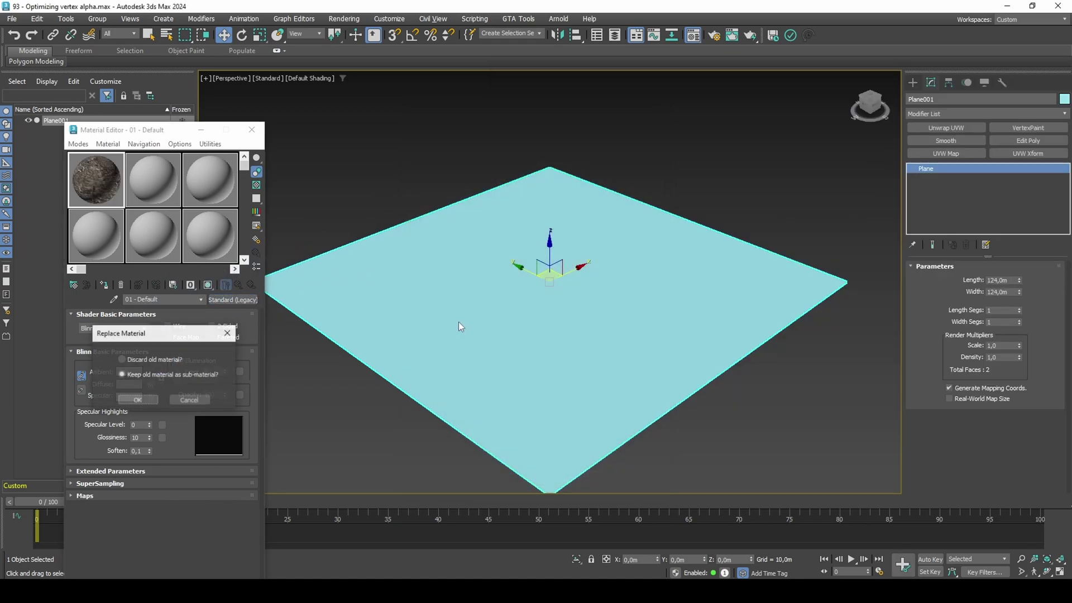
{"action": "left_click", "coordinate": [150, 401]}
{"action": "left_click", "coordinate": [120, 332]}
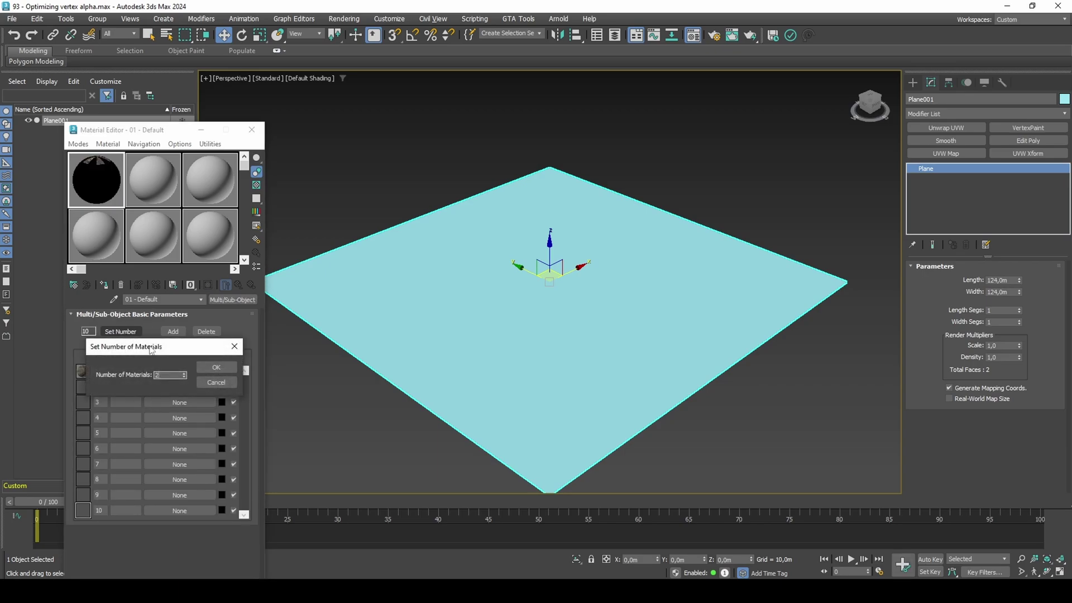
{"action": "left_click", "coordinate": [215, 368]}
Step: Put the grass texture into sub-material 2 and make both sub-material colours white
{"action": "key", "text": "alt+Tab"}
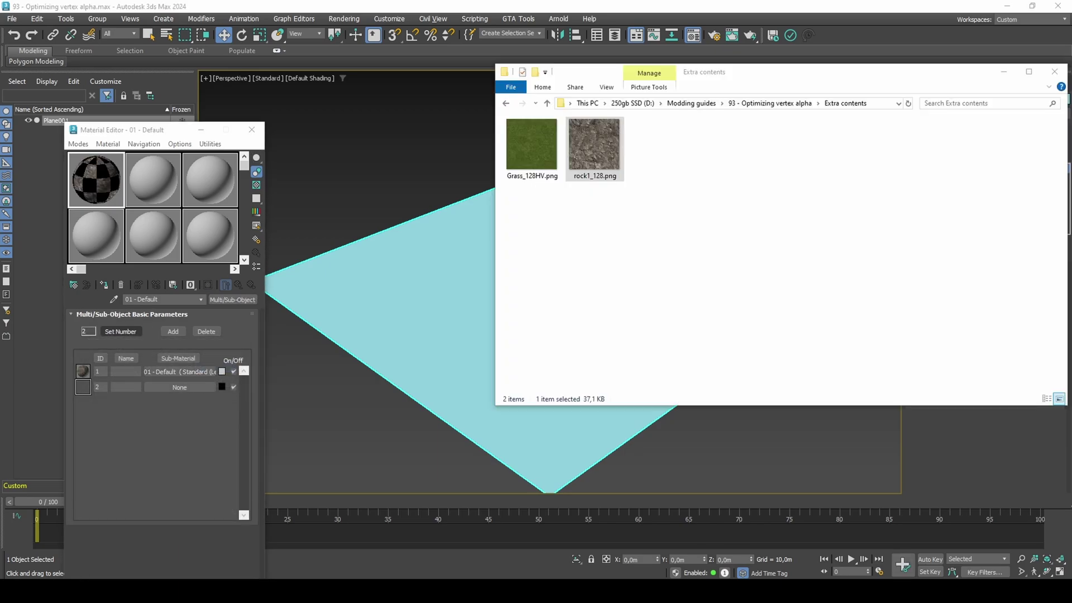
{"action": "left_click_drag", "start_coordinate": [532, 144], "coordinate": [198, 384]}
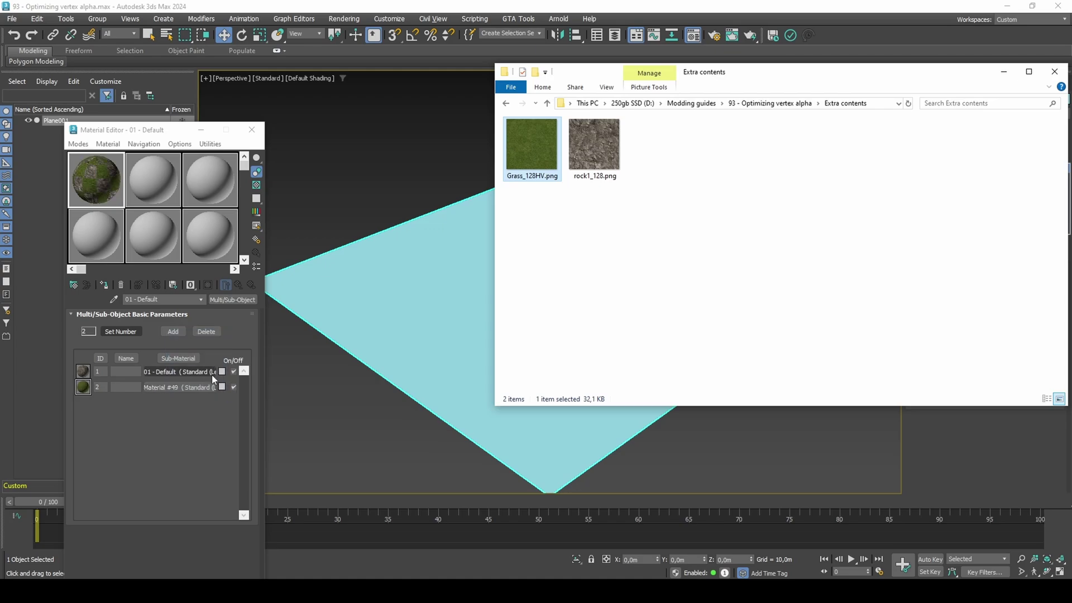
{"action": "left_click", "coordinate": [222, 372]}
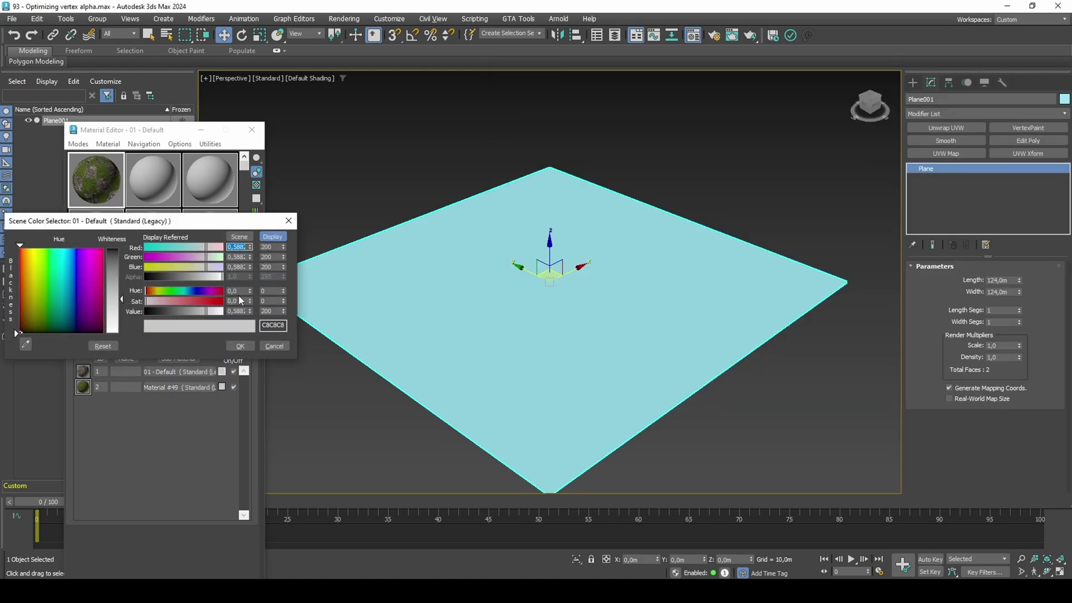
{"action": "left_click", "coordinate": [239, 346]}
{"action": "right_click", "coordinate": [222, 372]}
{"action": "left_click", "coordinate": [245, 378]}
{"action": "right_click", "coordinate": [222, 387]}
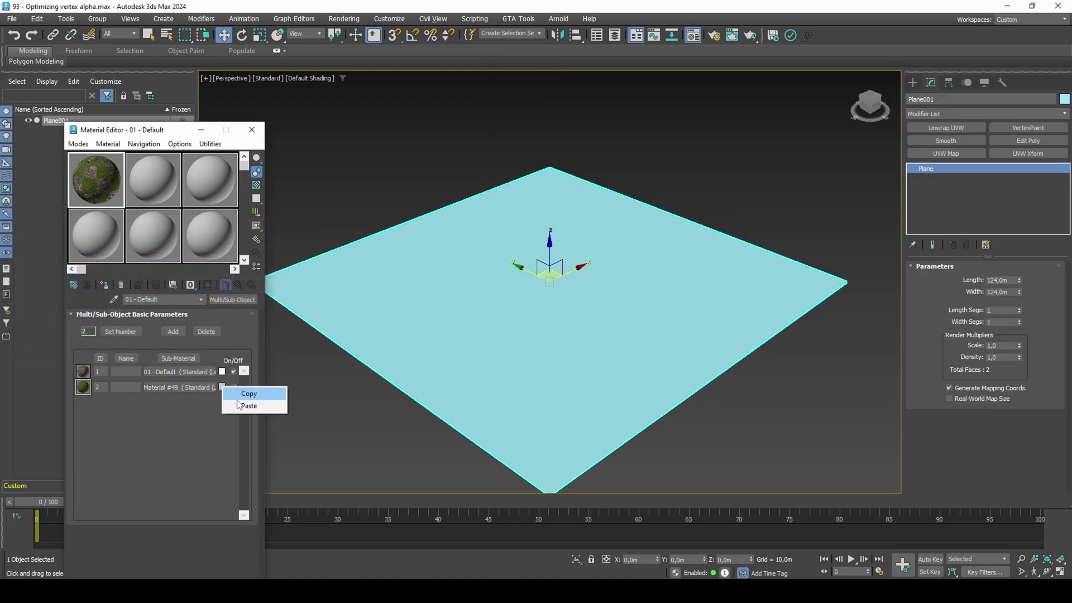
{"action": "left_click", "coordinate": [246, 406]}
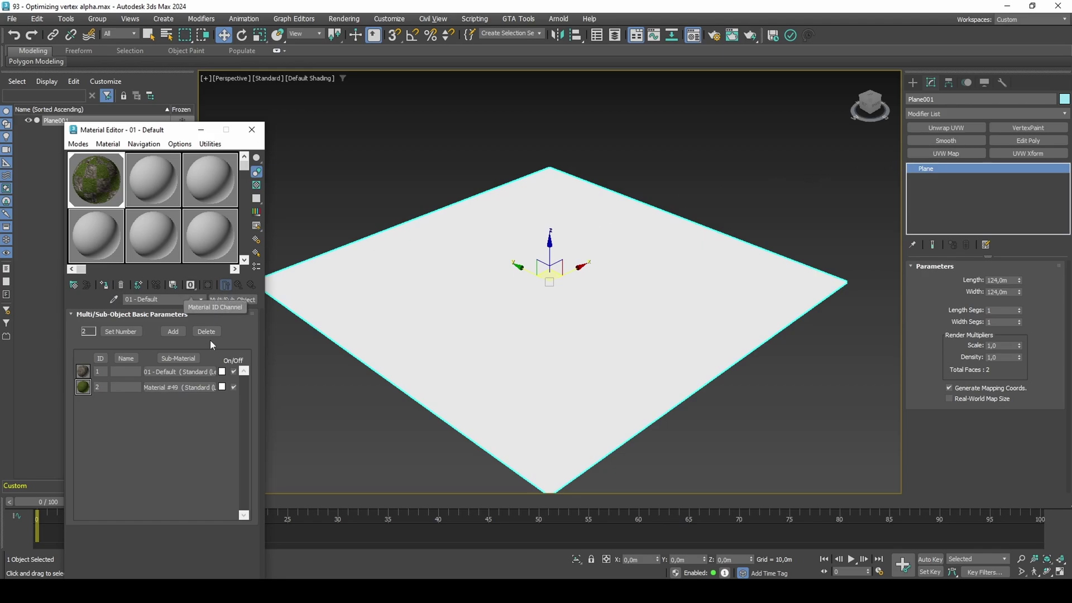
Step: Show the rock sub-material's texture shaded in the viewport and close the Material Editor
{"action": "left_click", "coordinate": [201, 370]}
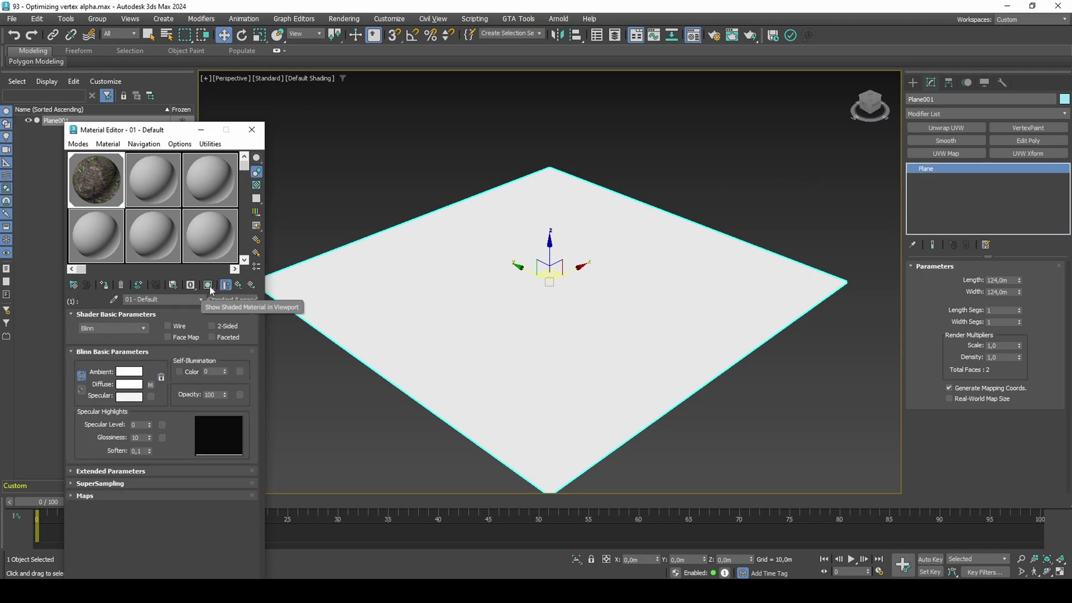
{"action": "left_click", "coordinate": [208, 285]}
{"action": "left_click", "coordinate": [252, 129]}
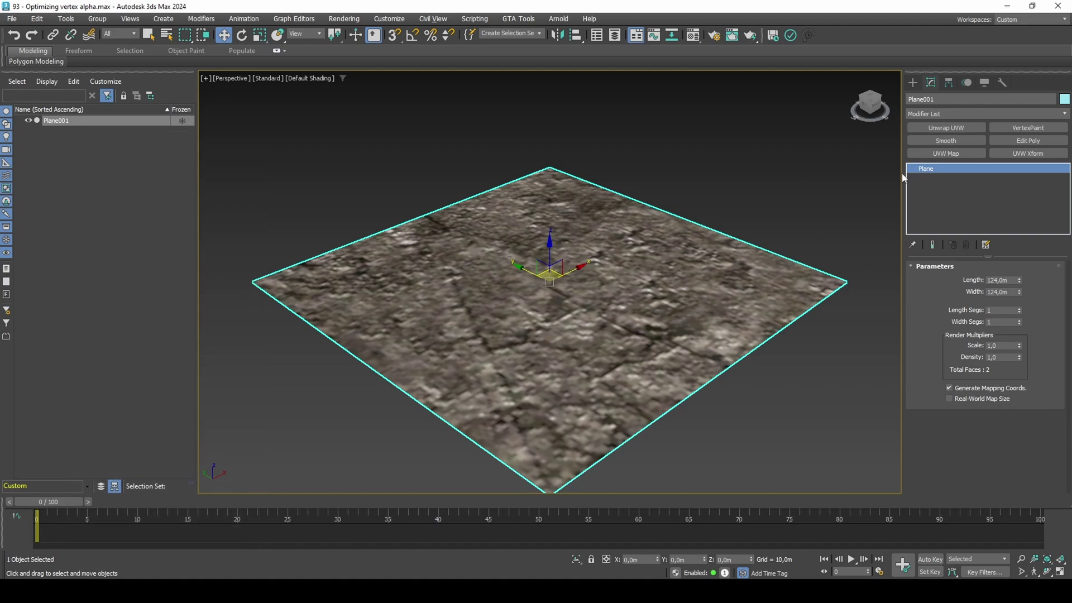
Step: Add a UVW Xform modifier with U Tile and V Tile set to 24
{"action": "left_click", "coordinate": [1029, 153]}
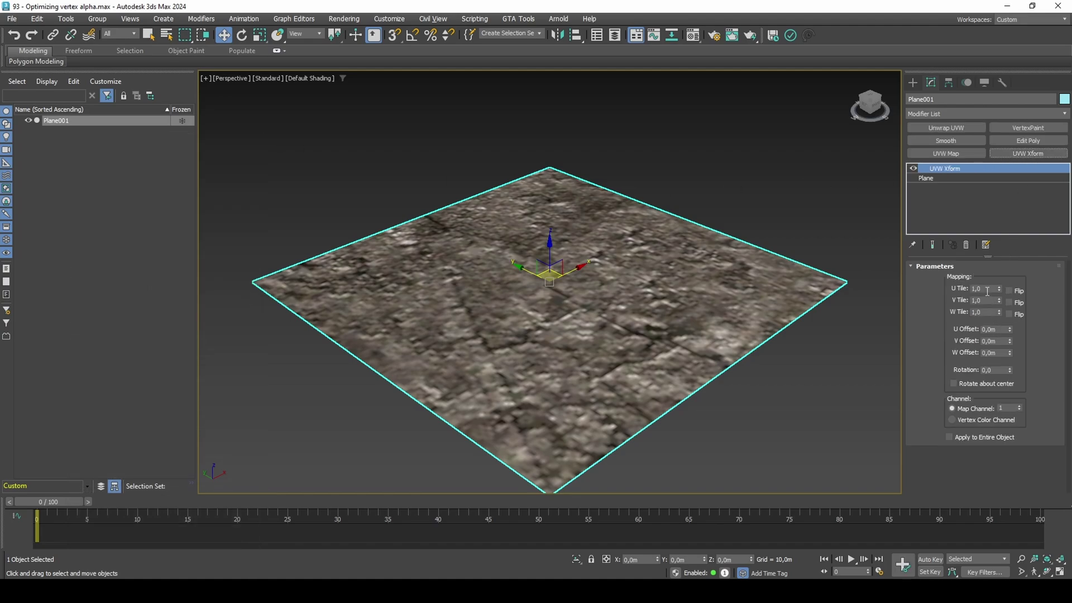
{"action": "left_click", "coordinate": [986, 293]}
{"action": "type", "text": "24"}
{"action": "key", "text": "Tab"}
{"action": "type", "text": "24"}
{"action": "key", "text": "Return"}
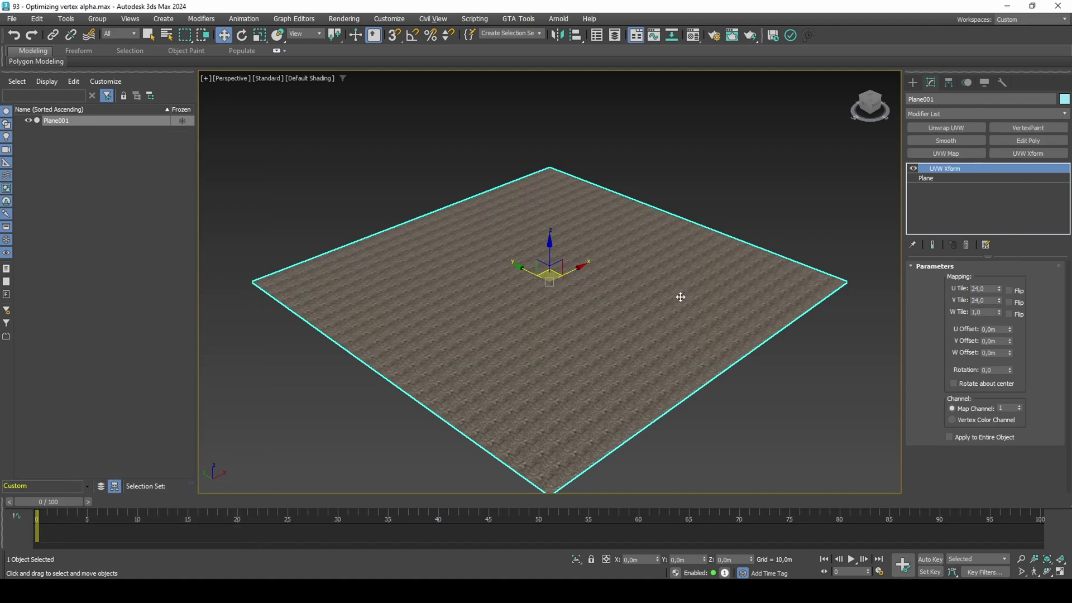
Step: Add an Edit Poly modifier and activate Cut with edged faces displayed
{"action": "middle_click_drag", "start_coordinate": [675, 297], "coordinate": [618, 309], "text": "alt"}
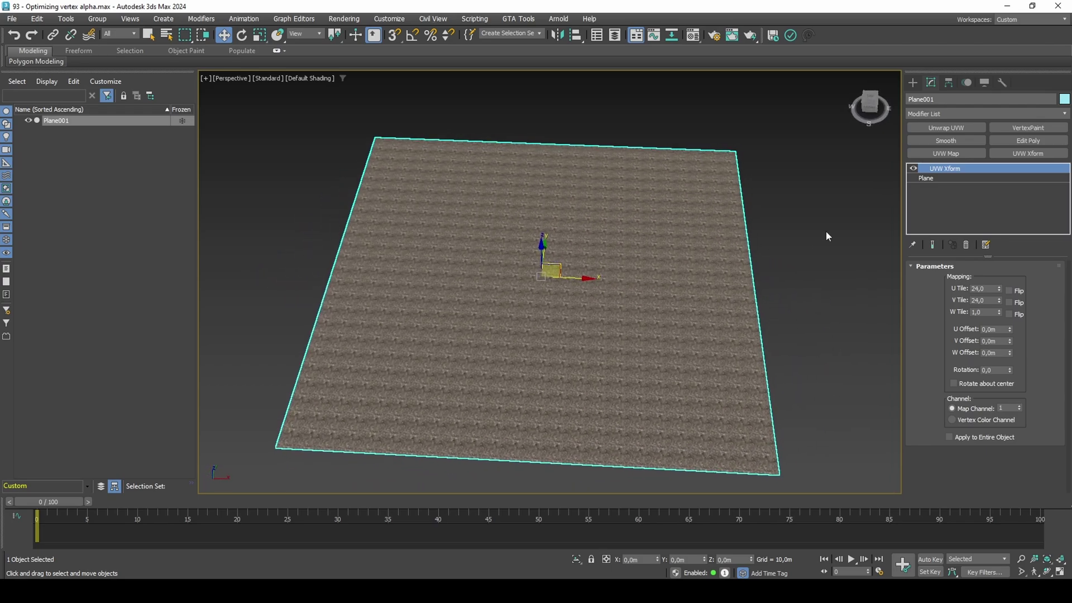
{"action": "left_click", "coordinate": [1024, 143]}
{"action": "scroll", "coordinate": [1036, 375], "scroll_direction": "down", "scroll_amount": 6}
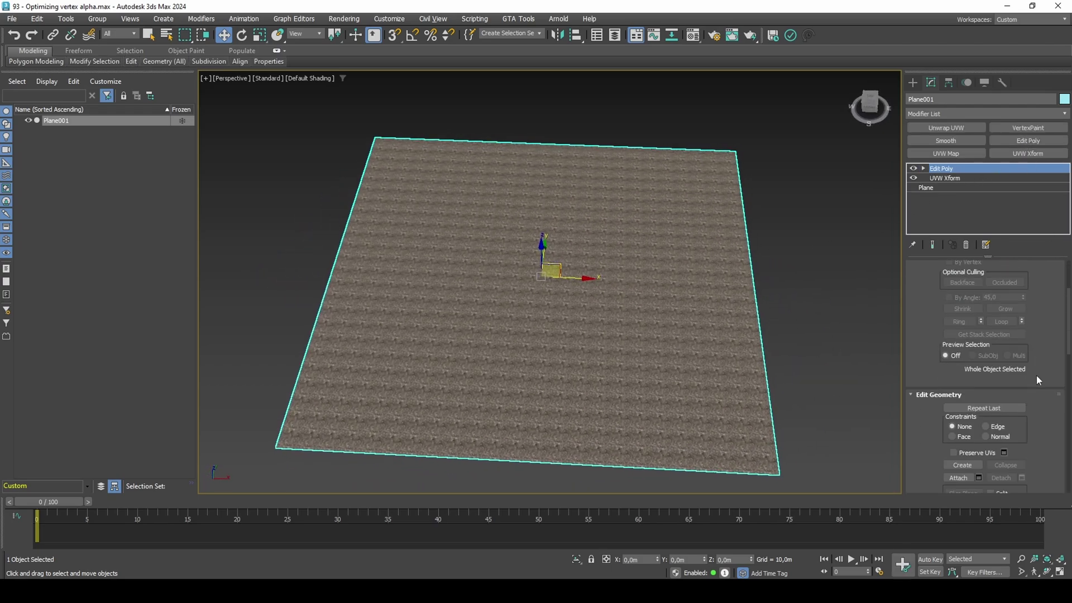
{"action": "left_click", "coordinate": [1006, 417]}
{"action": "middle_click_drag", "start_coordinate": [618, 260], "coordinate": [628, 257], "text": "alt"}
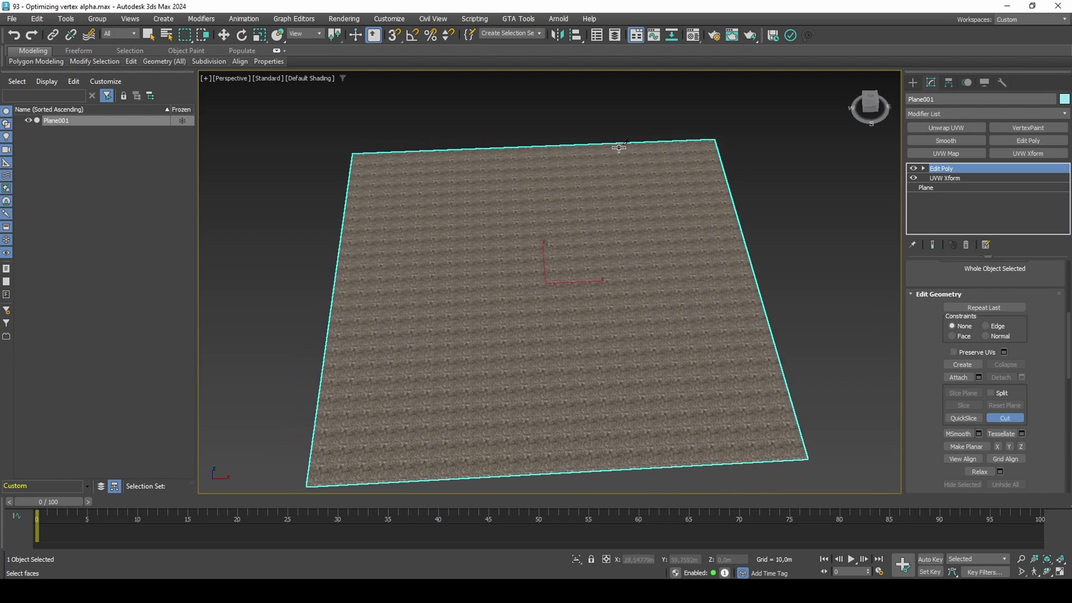
{"action": "key", "text": "F4"}
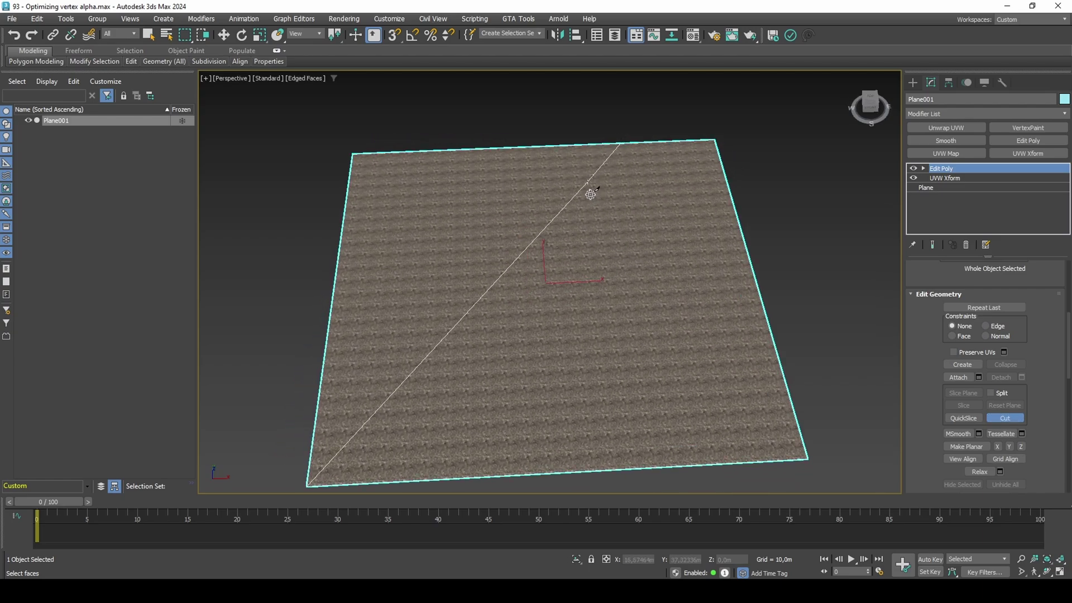
Step: Cut a winding path across the plane from the top edge to the bottom edge
{"action": "left_click", "coordinate": [617, 227]}
{"action": "left_click", "coordinate": [637, 248]}
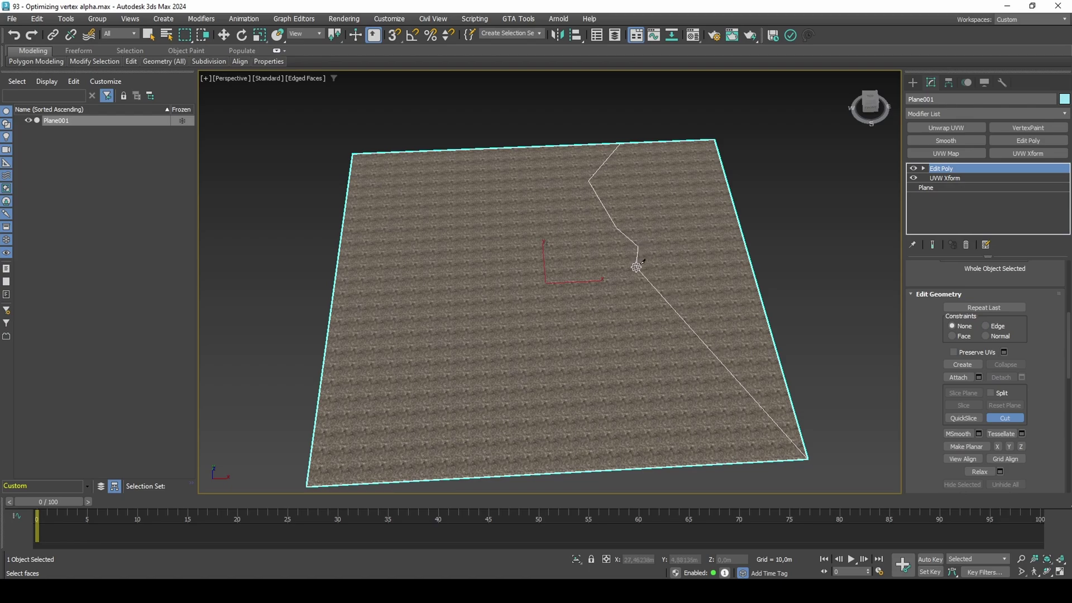
{"action": "left_click", "coordinate": [636, 267]}
{"action": "left_click", "coordinate": [607, 289]}
{"action": "left_click", "coordinate": [557, 292]}
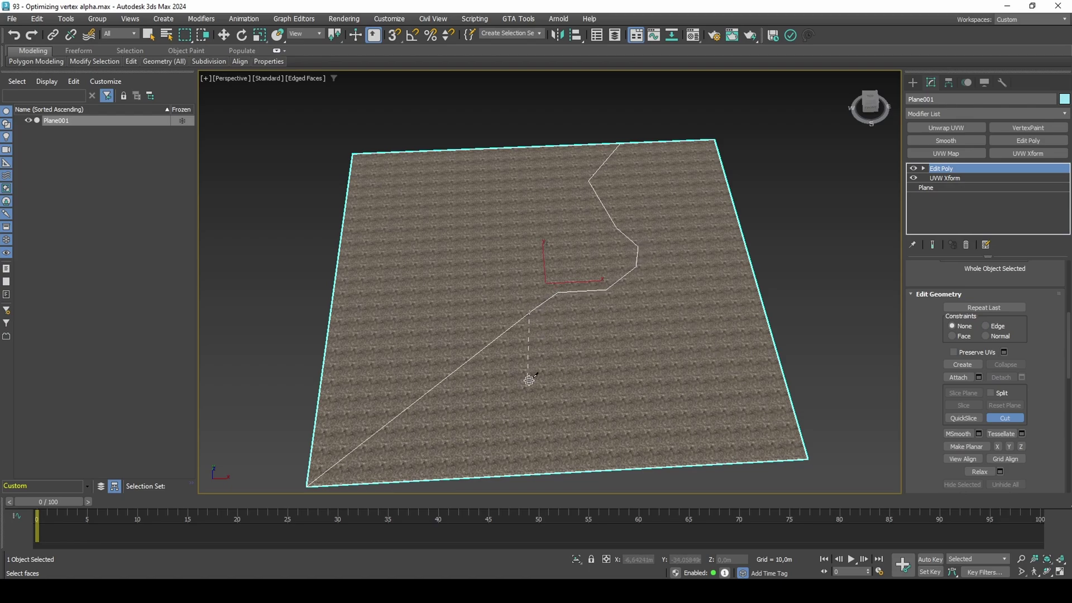
{"action": "left_click", "coordinate": [522, 357]}
{"action": "left_click", "coordinate": [577, 388]}
{"action": "left_click", "coordinate": [664, 391]}
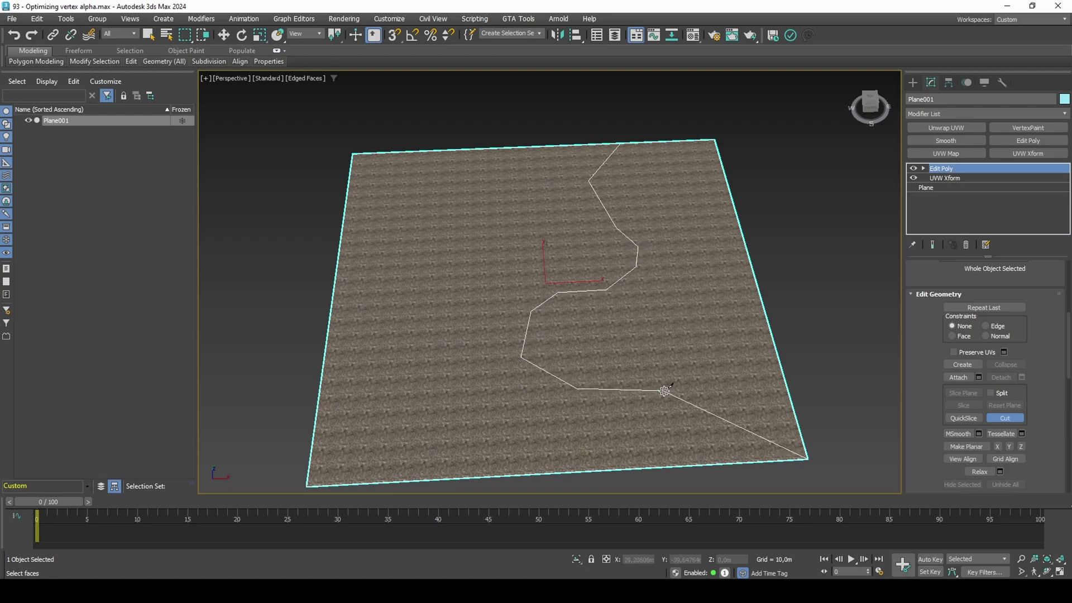
{"action": "left_click", "coordinate": [703, 367]}
{"action": "left_click", "coordinate": [736, 384]}
{"action": "left_click", "coordinate": [736, 415]}
{"action": "left_click", "coordinate": [706, 440]}
{"action": "left_click", "coordinate": [638, 467]}
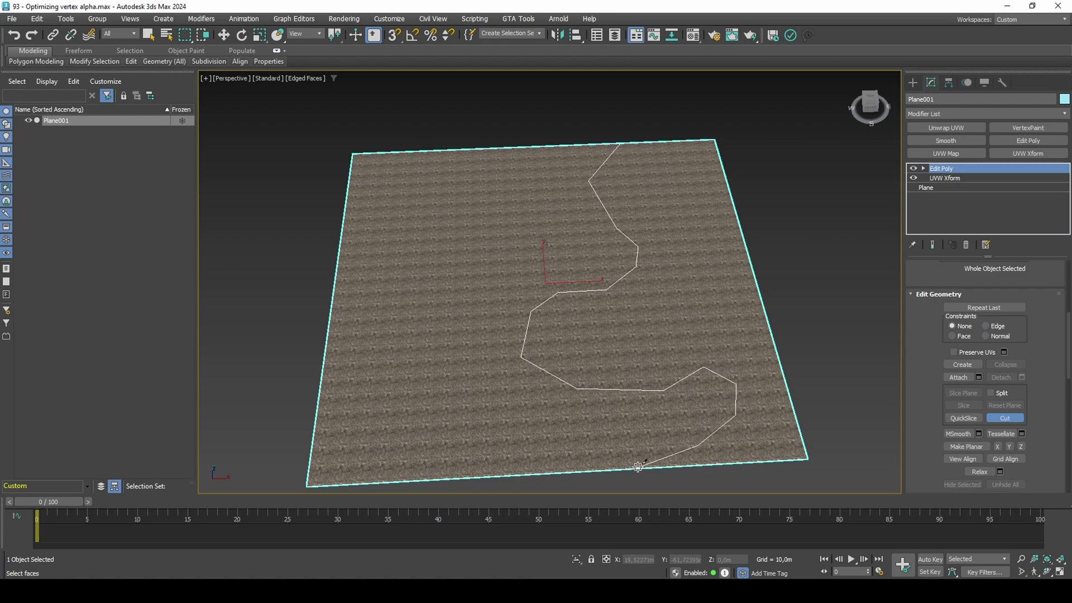
{"action": "key", "text": "w"}
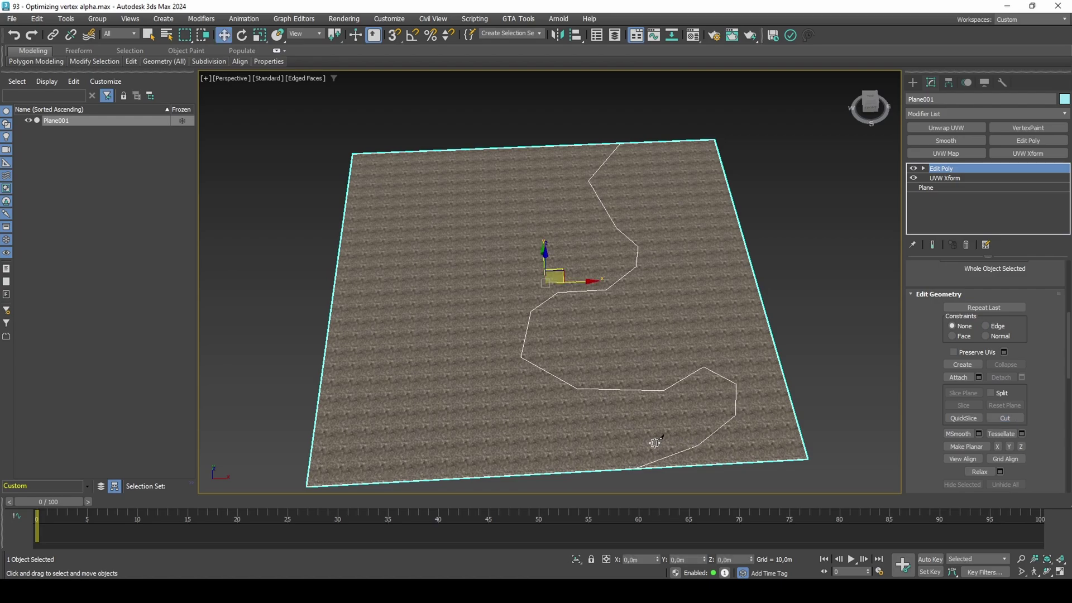
Step: Give the 26 polygons right of the cut material ID 2 so they show grass
{"action": "key", "text": "4"}
{"action": "left_click", "coordinate": [698, 298]}
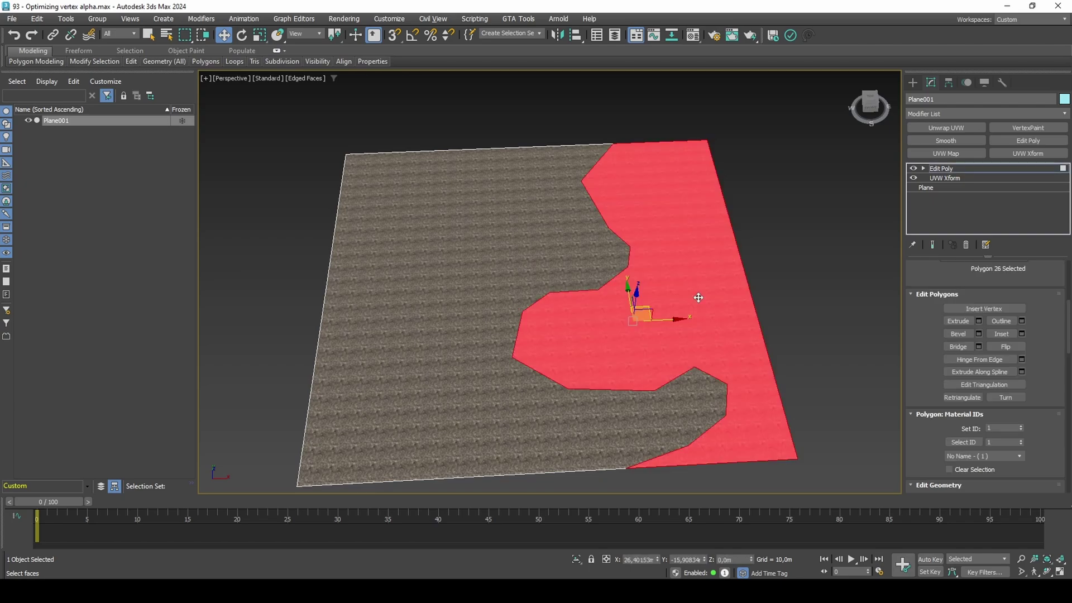
{"action": "left_click", "coordinate": [1021, 426]}
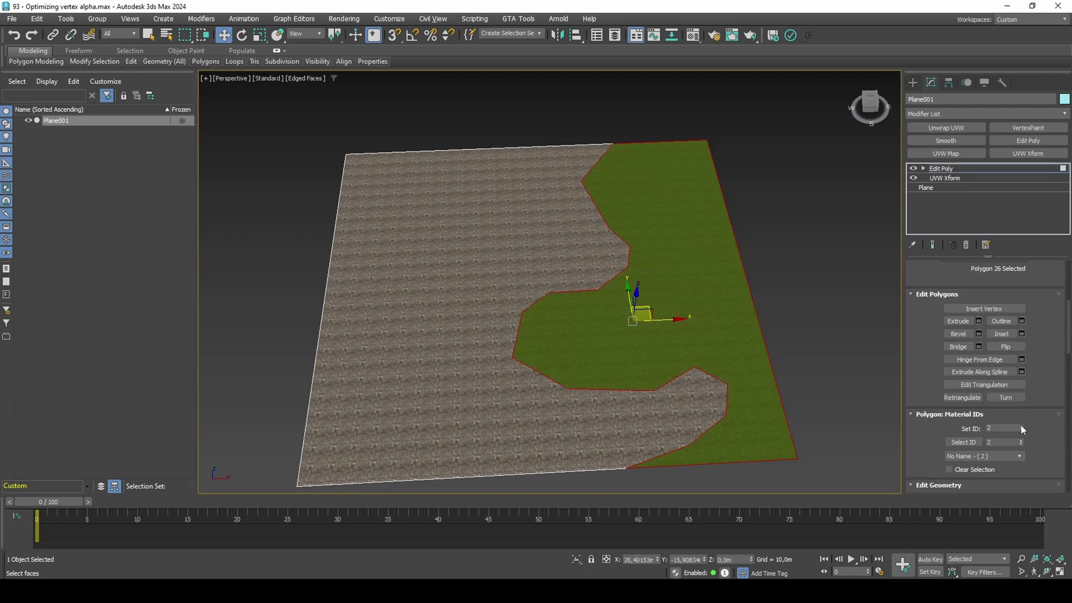
{"action": "key", "text": "4"}
Step: Clone the plane as a Reference copy named Plane002
{"action": "right_click", "coordinate": [648, 353]}
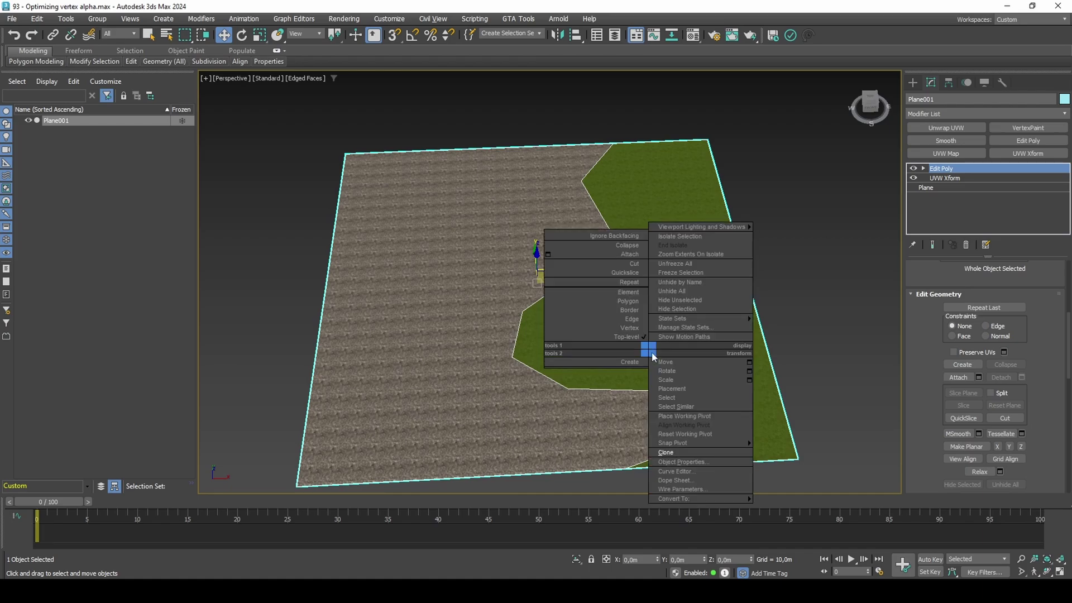
{"action": "left_click", "coordinate": [666, 452]}
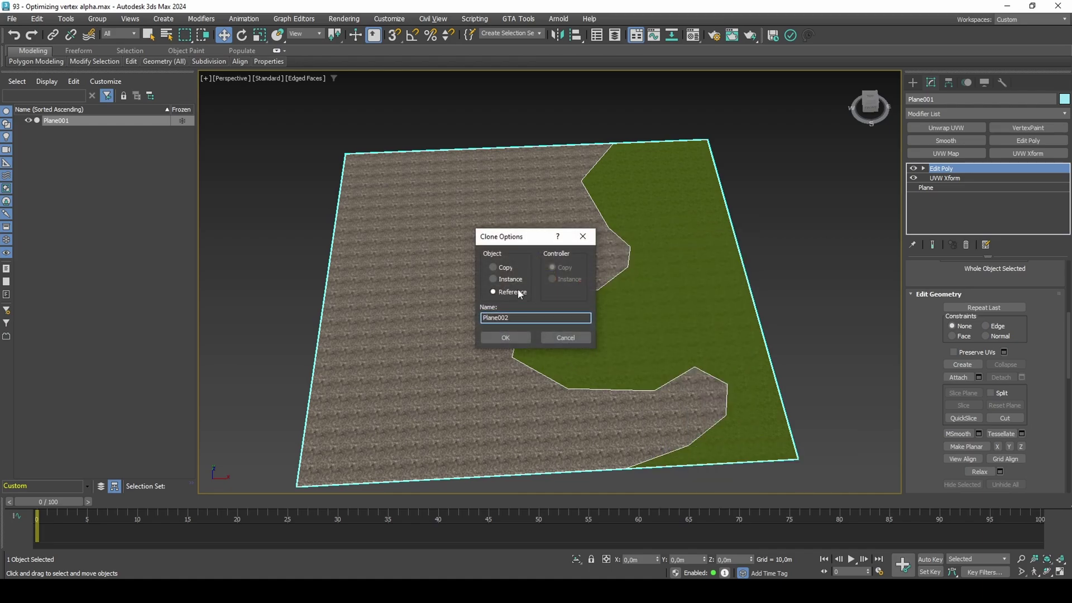
{"action": "left_click", "coordinate": [515, 333]}
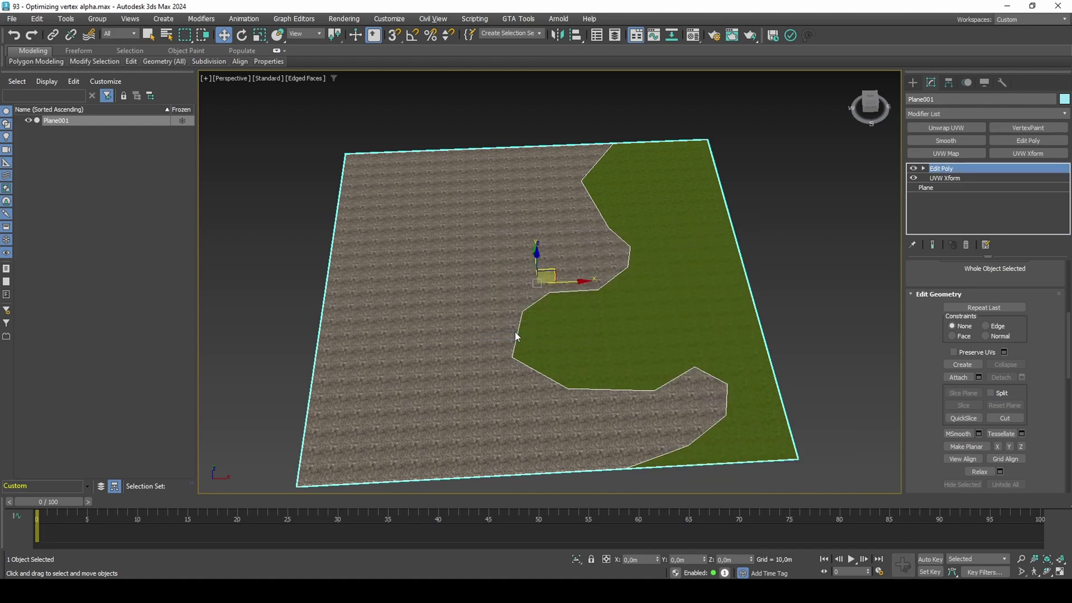
Step: At edge level on Plane002, add a Chamfer modifier
{"action": "key", "text": "2"}
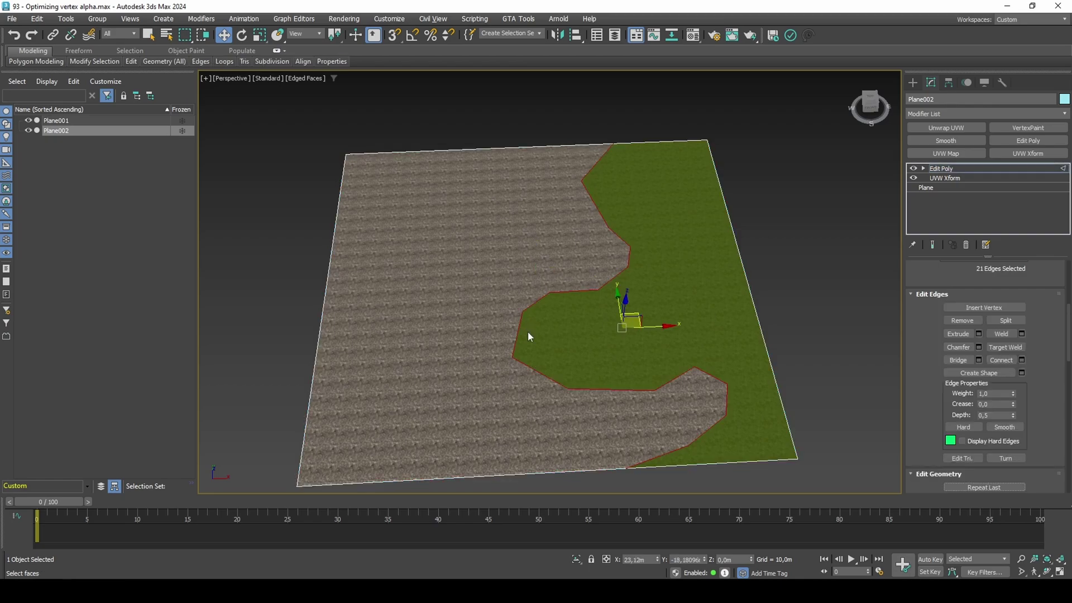
{"action": "left_click", "coordinate": [976, 113]}
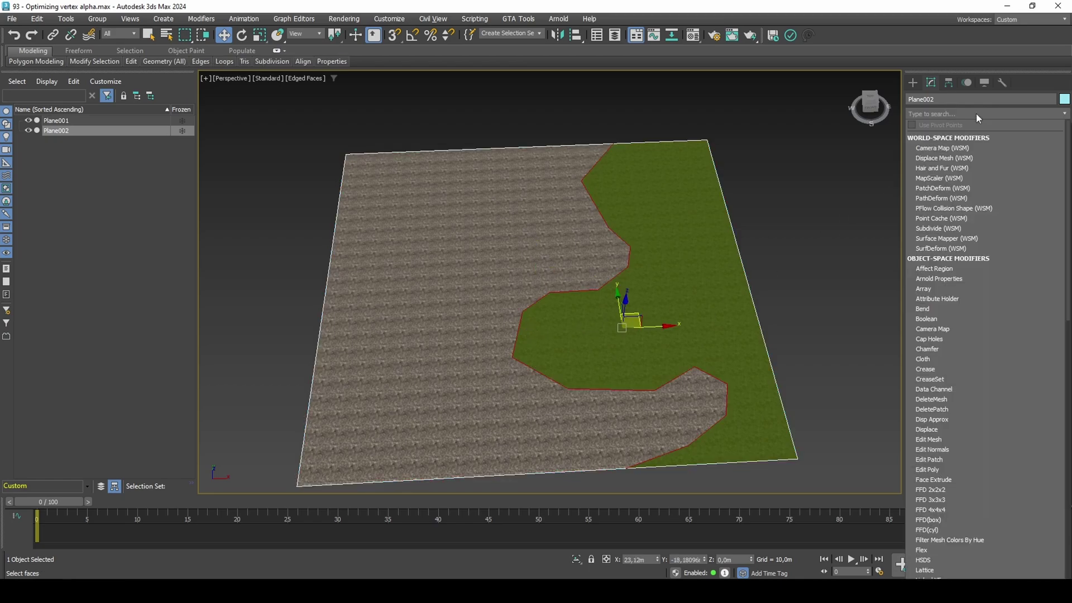
{"action": "left_click", "coordinate": [971, 112]}
{"action": "type", "text": "ch"}
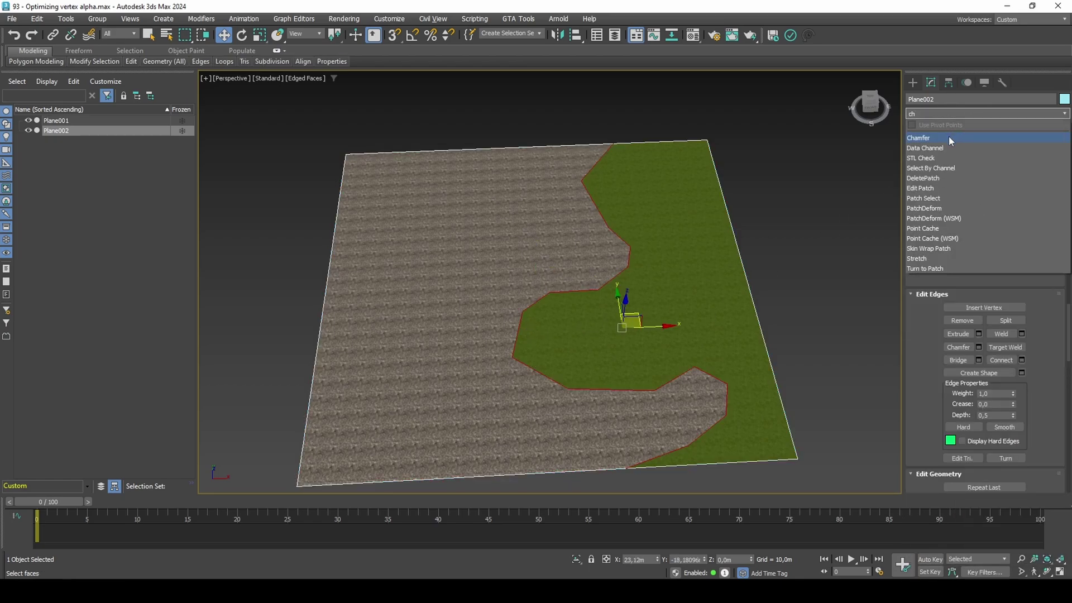
{"action": "left_click", "coordinate": [949, 137]}
Step: Set Chamfer mitering to Radial, uncheck Min. Angle, and enable Open Chamfer Invert
{"action": "scroll", "coordinate": [941, 278], "scroll_direction": "up", "scroll_amount": 5}
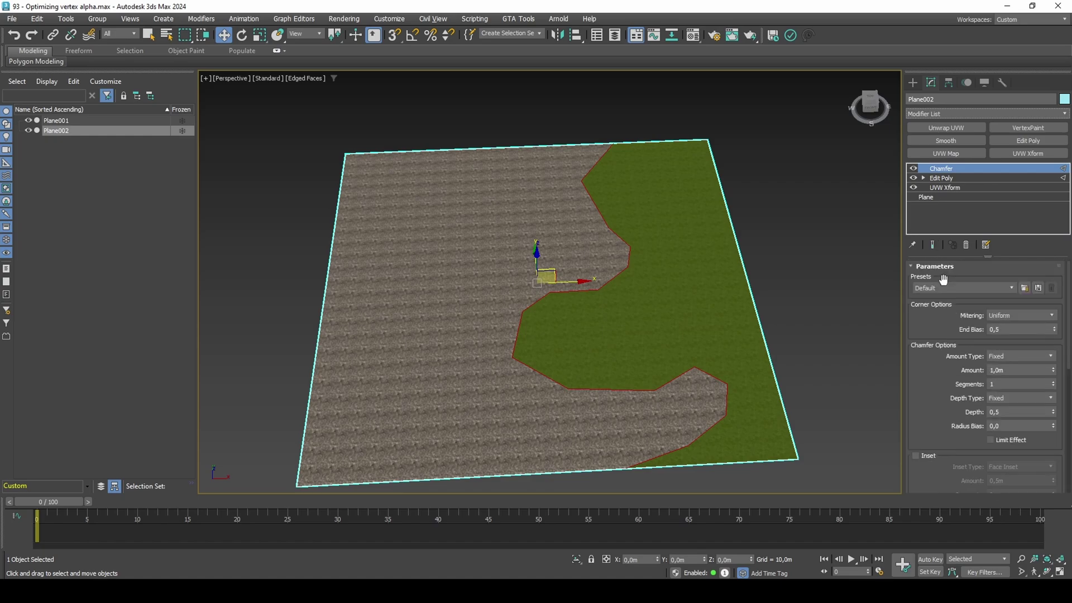
{"action": "left_click", "coordinate": [1010, 318]}
{"action": "left_click", "coordinate": [1007, 357]}
{"action": "scroll", "coordinate": [957, 371], "scroll_direction": "down", "scroll_amount": 7}
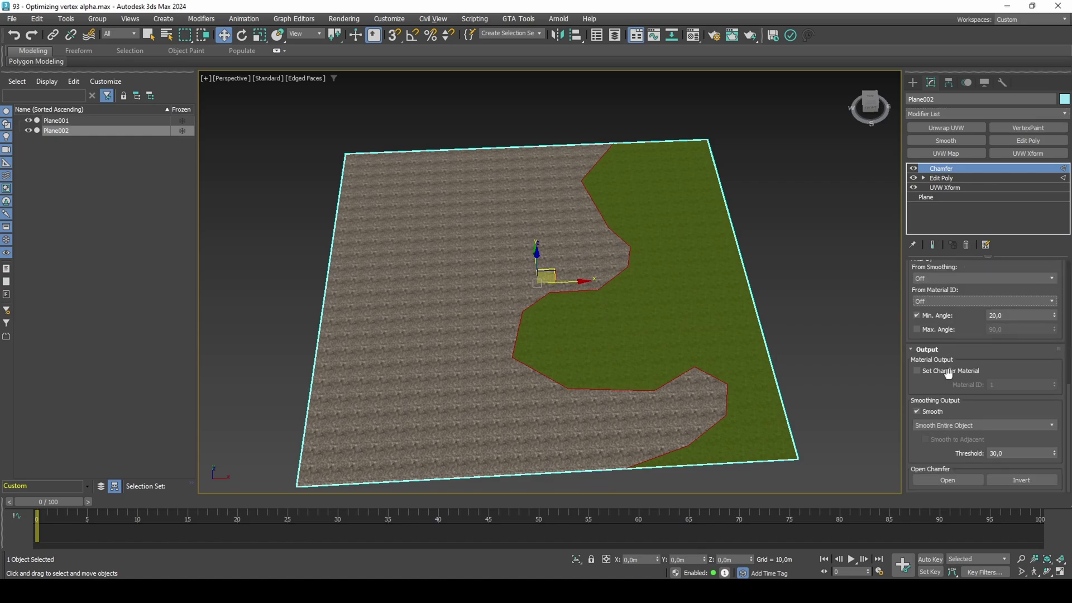
{"action": "left_click", "coordinate": [938, 316]}
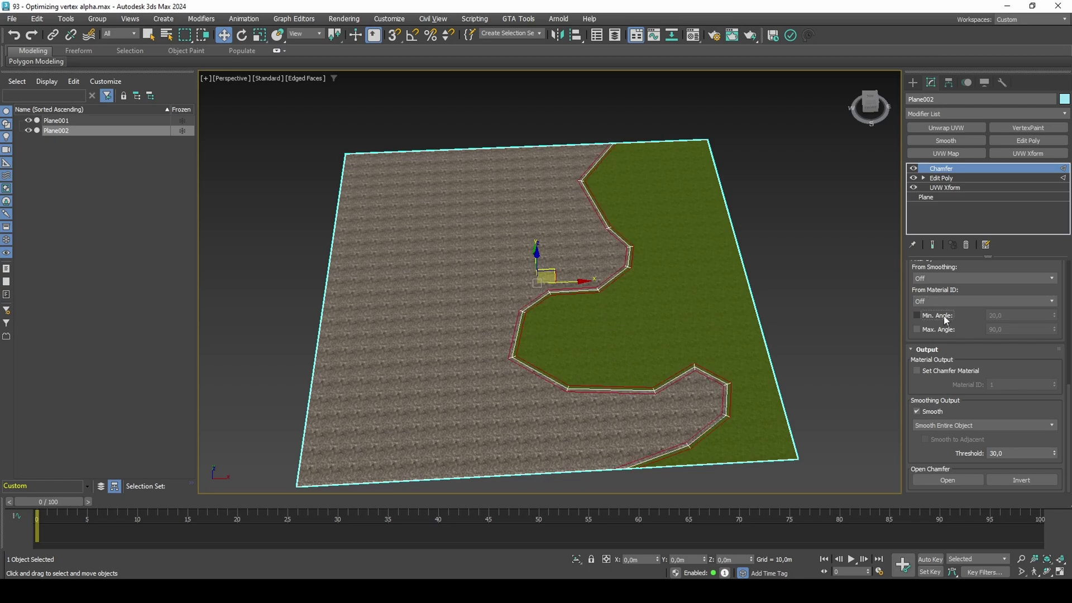
{"action": "left_click", "coordinate": [1025, 481]}
Step: Check the chamfered strip in isolation and set the Chamfer Amount to 3,0m
{"action": "key", "text": "alt+q"}
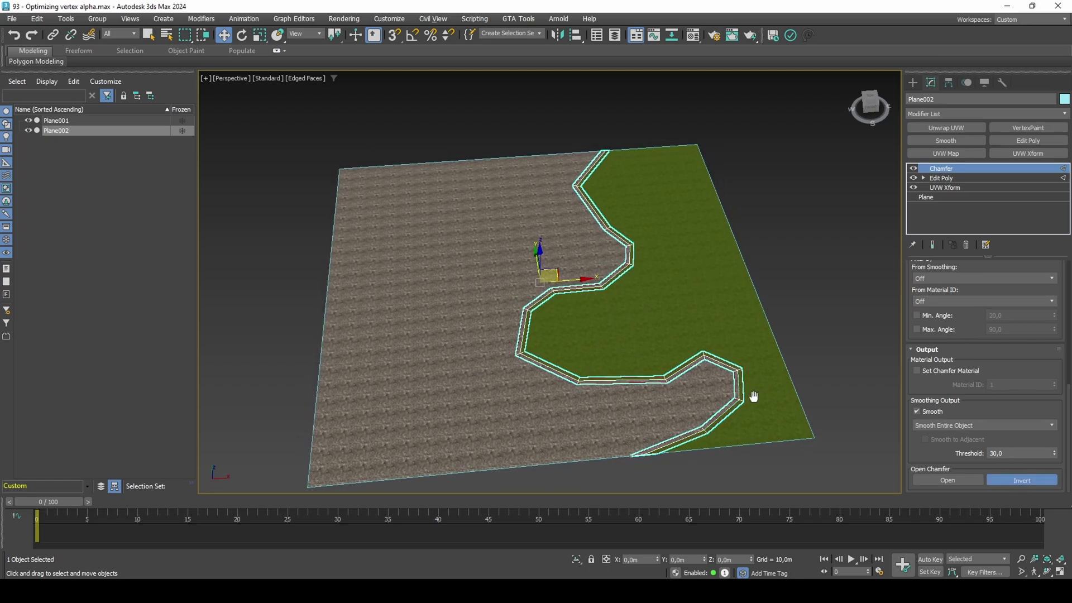
{"action": "scroll", "coordinate": [754, 393], "scroll_direction": "up", "scroll_amount": 8}
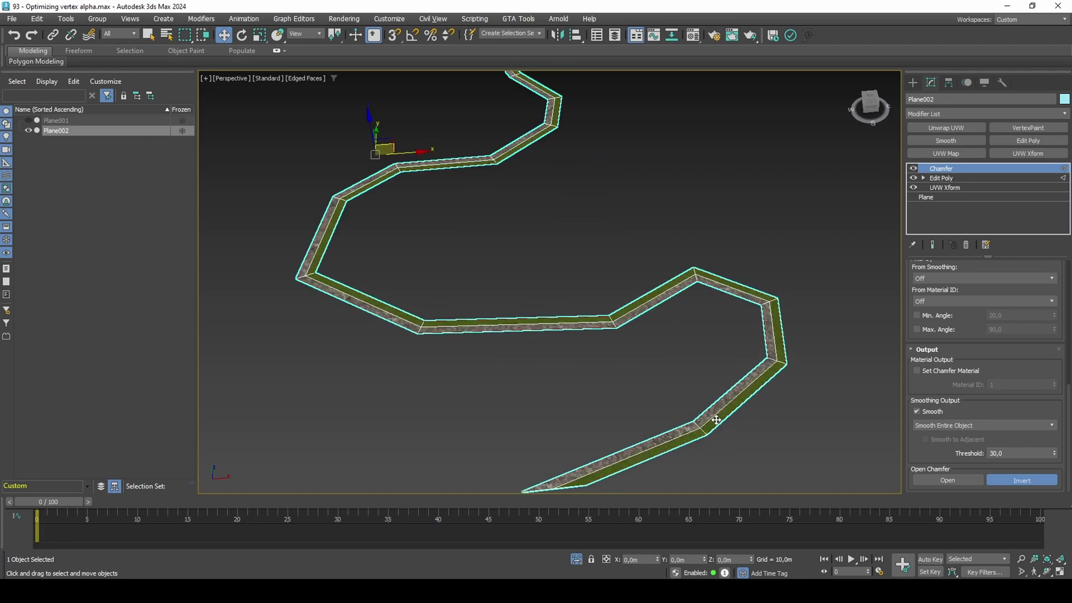
{"action": "key", "text": "alt+q"}
{"action": "scroll", "coordinate": [973, 378], "scroll_direction": "up", "scroll_amount": 10}
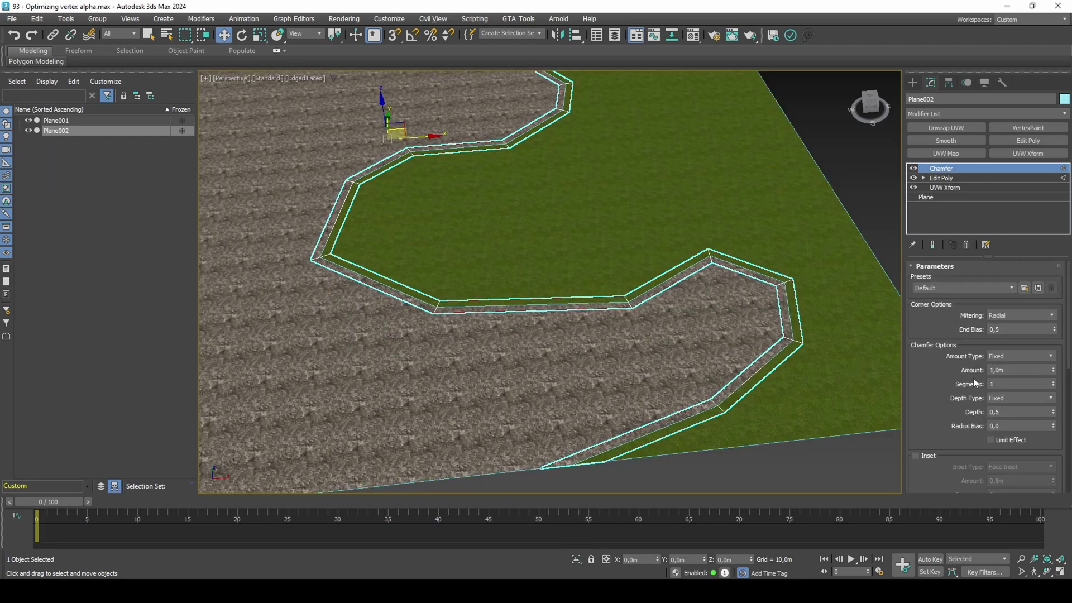
{"action": "left_click_drag", "start_coordinate": [1053, 372], "coordinate": [1049, 353]}
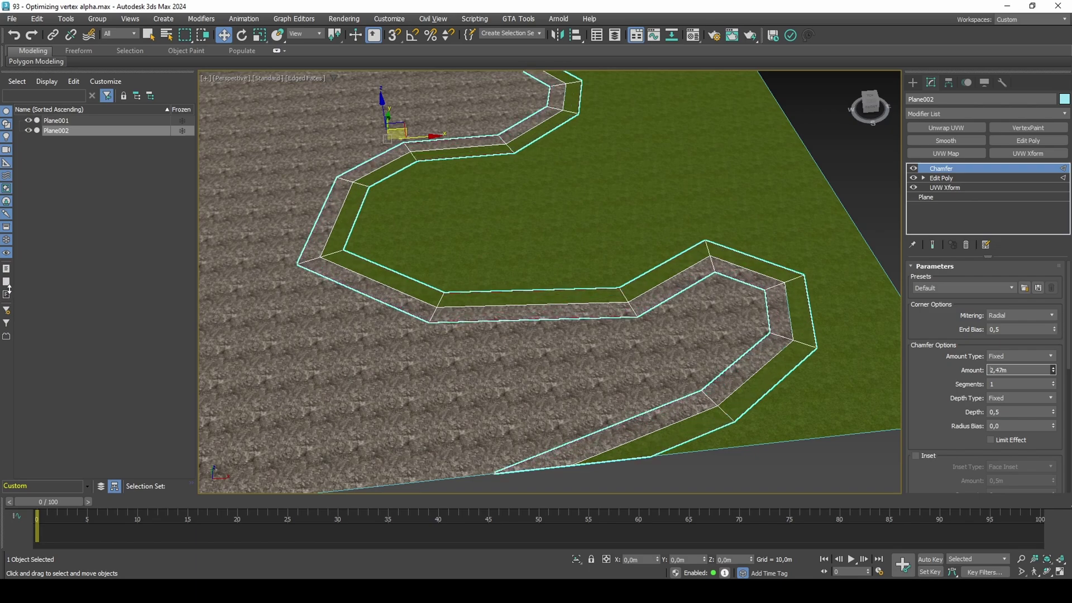
{"action": "left_click_drag", "start_coordinate": [1057, 288], "coordinate": [1058, 284]}
{"action": "double_click", "coordinate": [1005, 370]}
{"action": "type", "text": "3"}
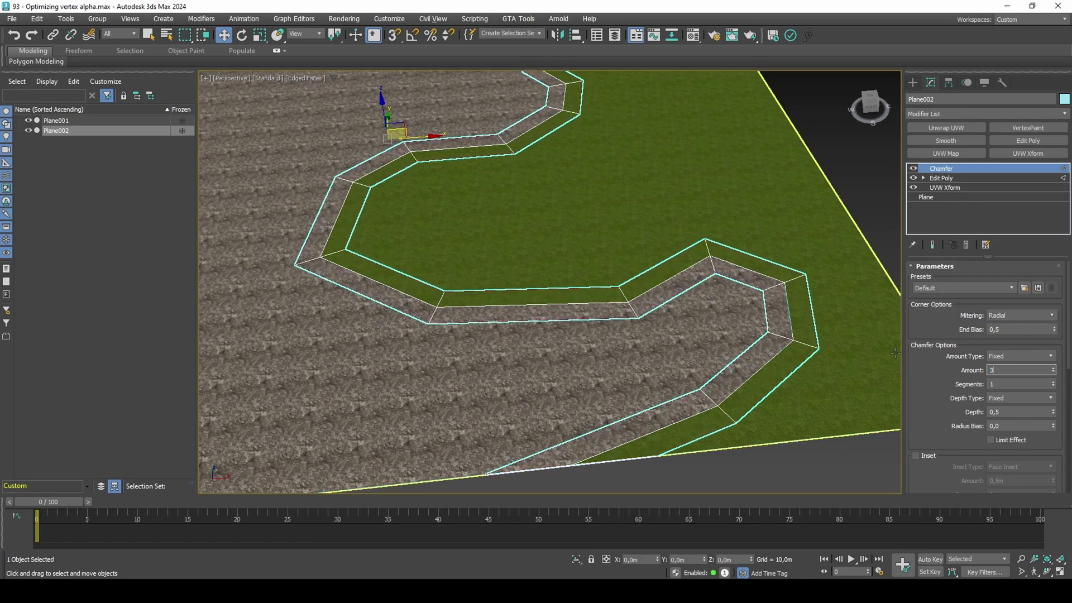
{"action": "key", "text": "Return"}
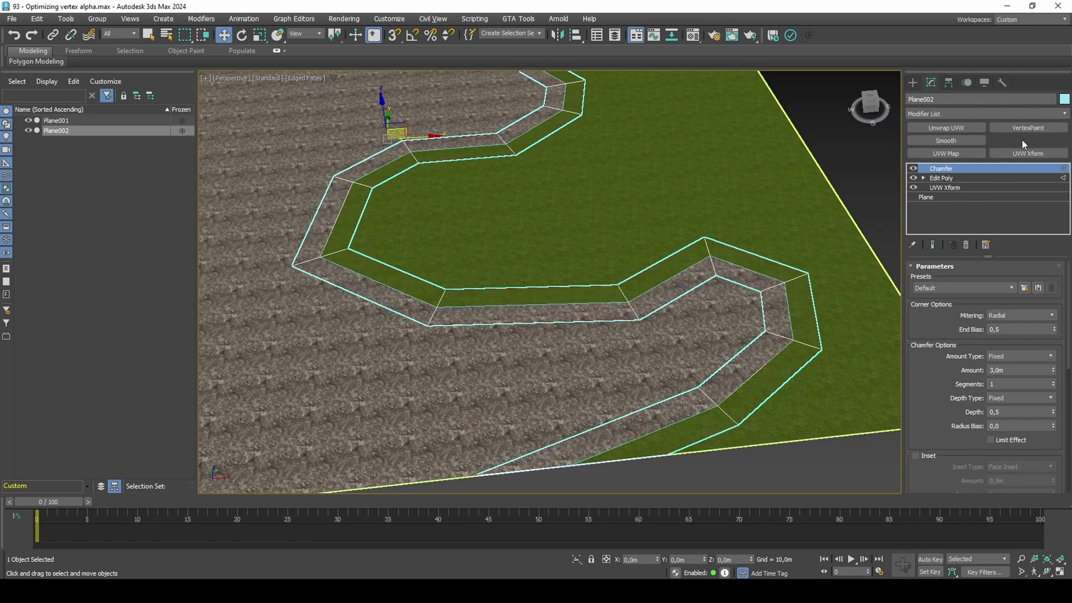
Step: Add an Edit Poly modifier above the Chamfer and select the strip's middle edge loop
{"action": "left_click", "coordinate": [1025, 141]}
{"action": "key", "text": "2"}
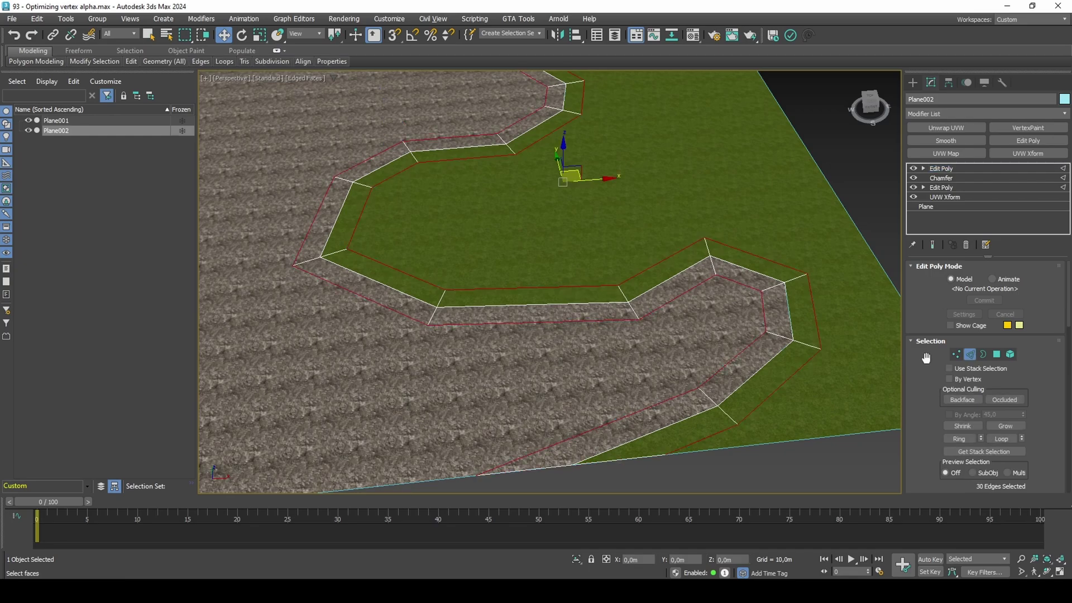
{"action": "double_click", "coordinate": [790, 326]}
{"action": "scroll", "coordinate": [786, 321], "scroll_direction": "down", "scroll_amount": 3}
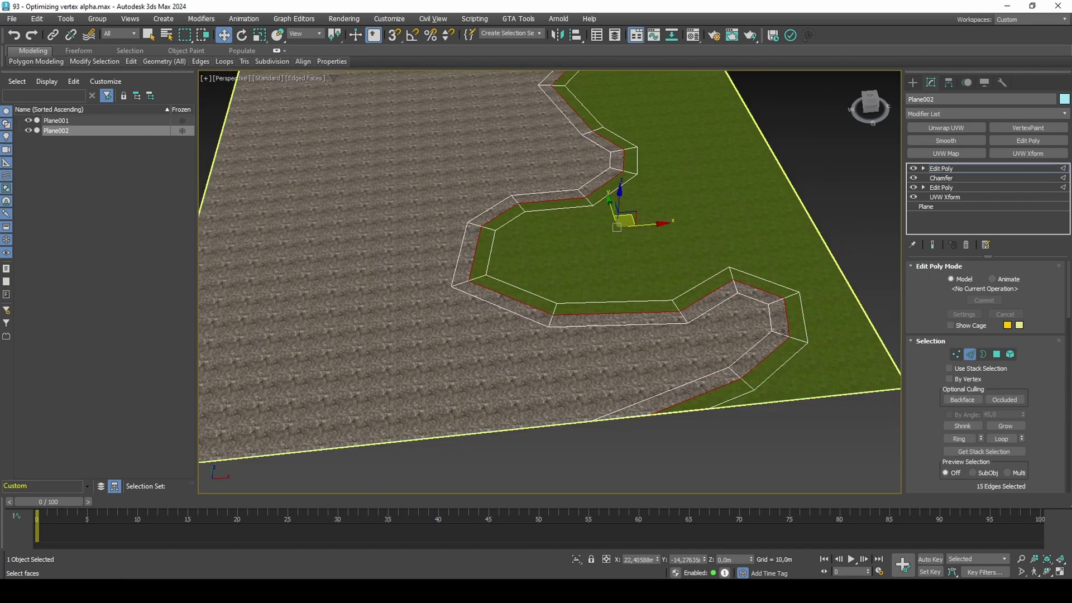
{"action": "middle_click_drag", "start_coordinate": [777, 315], "coordinate": [757, 335]}
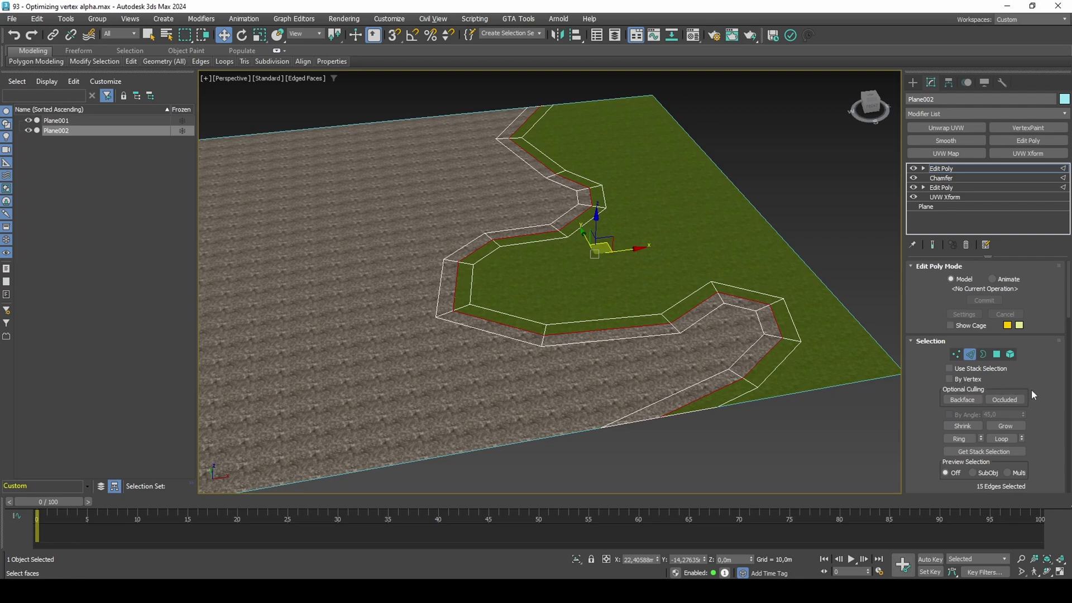
Step: Offset the middle edge loop in Z along the surface normals using relative transform values
{"action": "scroll", "coordinate": [1031, 390], "scroll_direction": "down", "scroll_amount": 6}
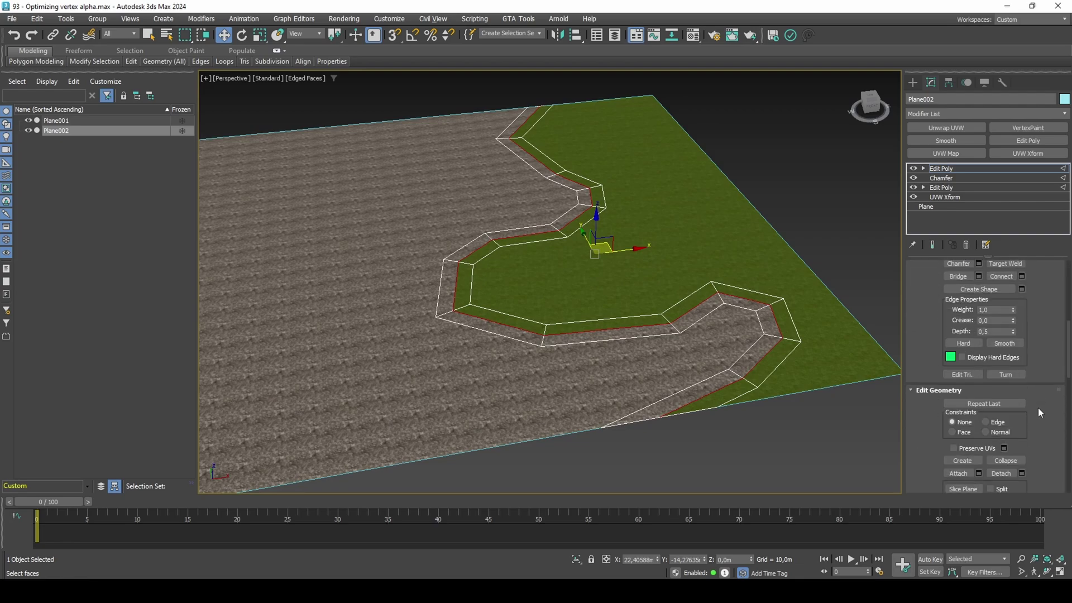
{"action": "left_click", "coordinate": [1004, 434]}
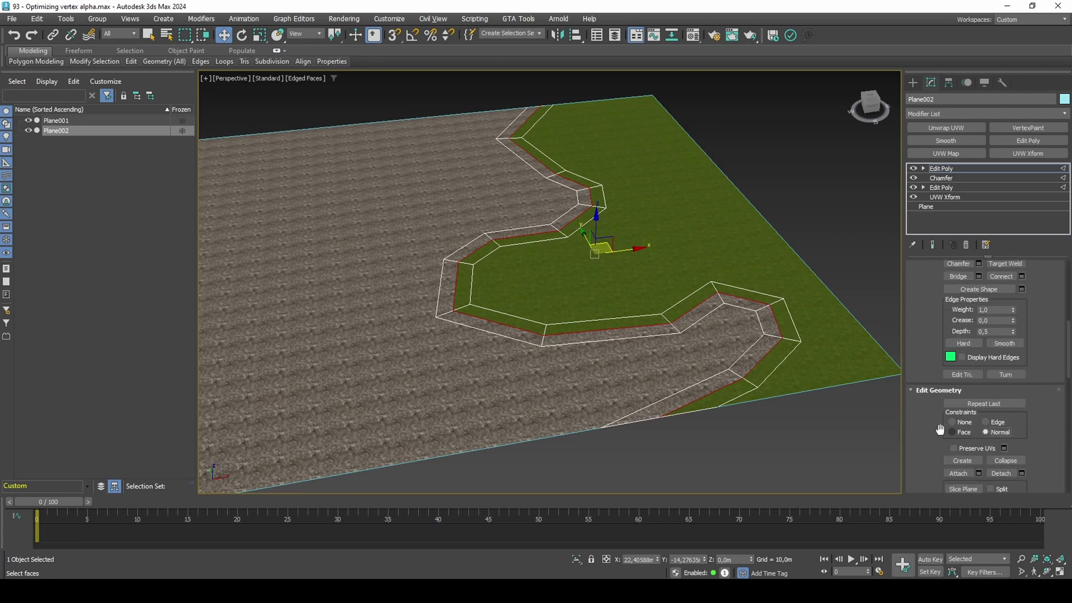
{"action": "left_click", "coordinate": [606, 560]}
{"action": "key", "text": "Return"}
{"action": "scroll", "coordinate": [729, 380], "scroll_direction": "up", "scroll_amount": 10}
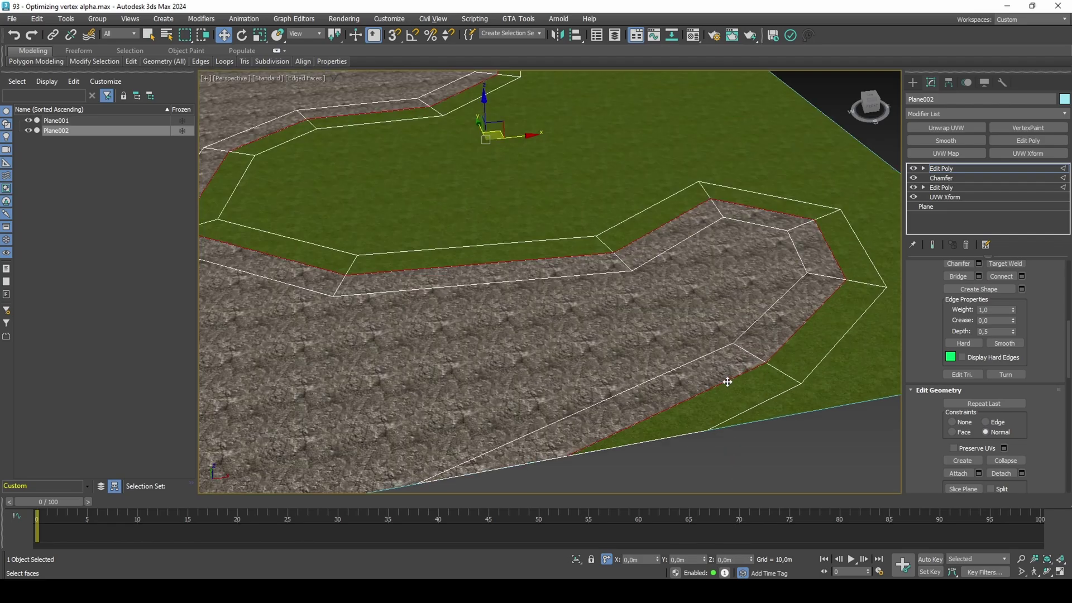
{"action": "key", "text": "F3"}
{"action": "mouse_move", "coordinate": [731, 380]}
{"action": "middle_mouse_down"}
{"action": "mouse_move", "coordinate": [705, 372]}
{"action": "mouse_move", "coordinate": [658, 283]}
{"action": "mouse_move", "coordinate": [711, 332]}
{"action": "middle_mouse_up"}
{"action": "key", "text": "F3"}
{"action": "scroll", "coordinate": [712, 331], "scroll_direction": "down", "scroll_amount": 8}
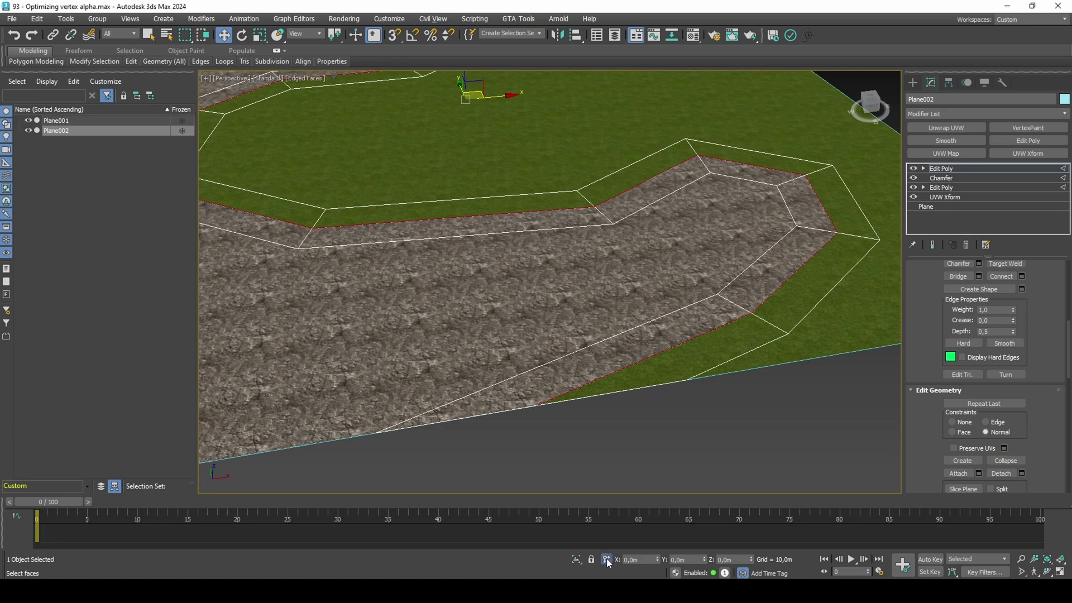
Step: Select the edge ring across the strip, deselect the middle loop, and convert to vertices
{"action": "left_click", "coordinate": [960, 425]}
{"action": "scroll", "coordinate": [937, 423], "scroll_direction": "up", "scroll_amount": 10}
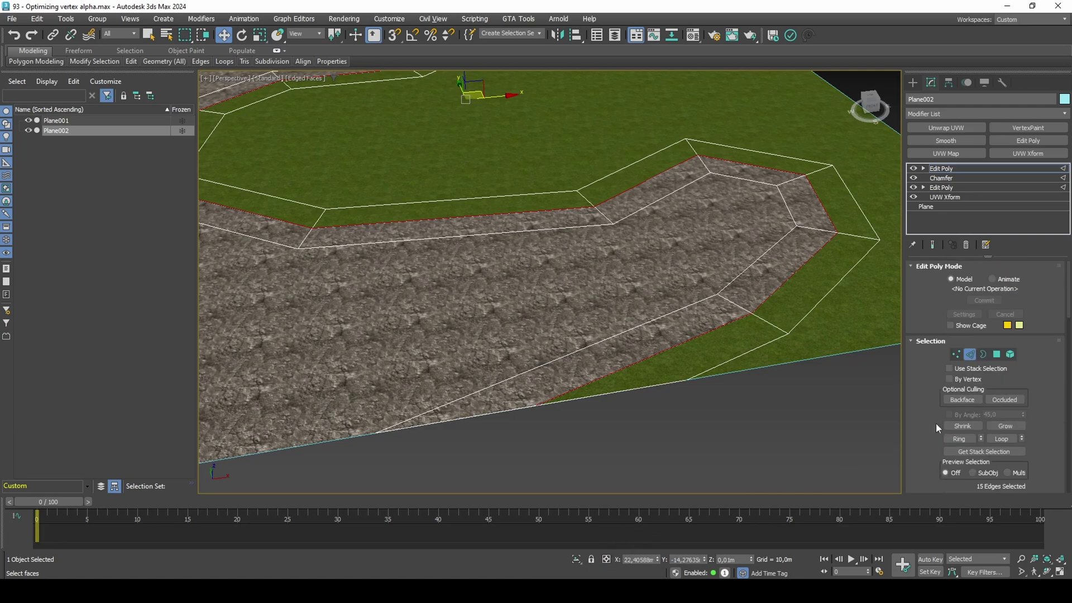
{"action": "scroll", "coordinate": [936, 424], "scroll_direction": "down", "scroll_amount": 1}
{"action": "left_click", "coordinate": [956, 422]}
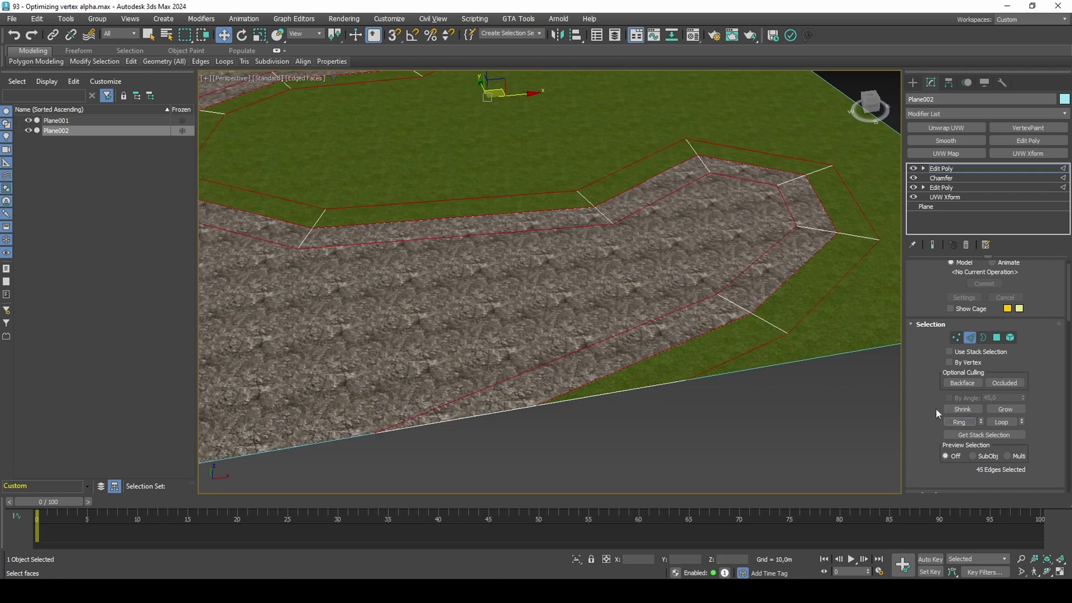
{"action": "double_click", "coordinate": [738, 319], "text": "alt"}
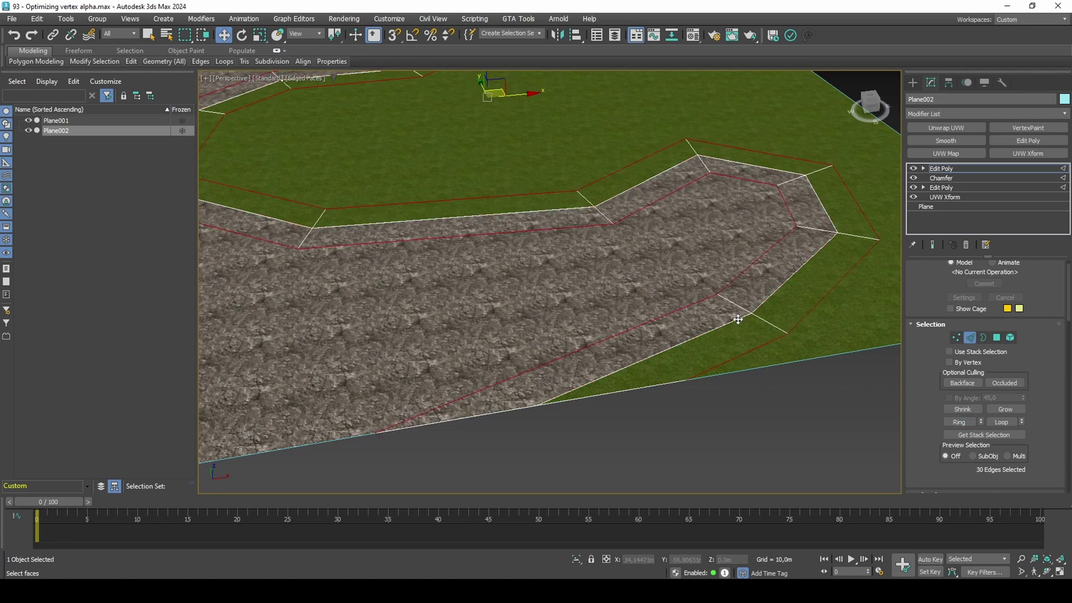
{"action": "left_click", "coordinate": [956, 337], "text": "ctrl"}
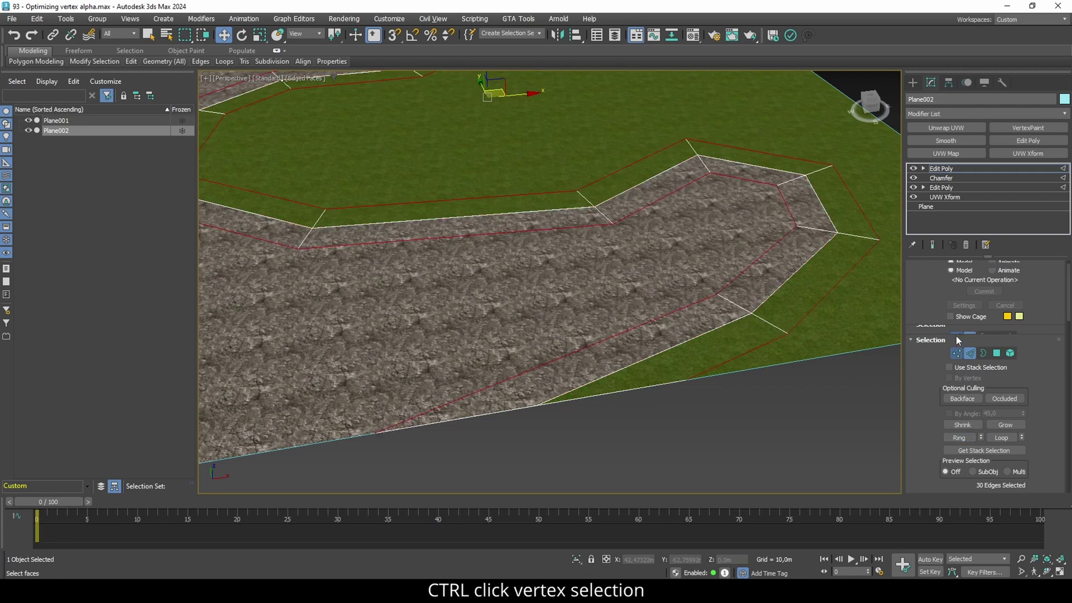
Step: Add a VertexPaint modifier on Map Channel 3 with black paint, then open the Material Editor
{"action": "left_click", "coordinate": [1038, 130]}
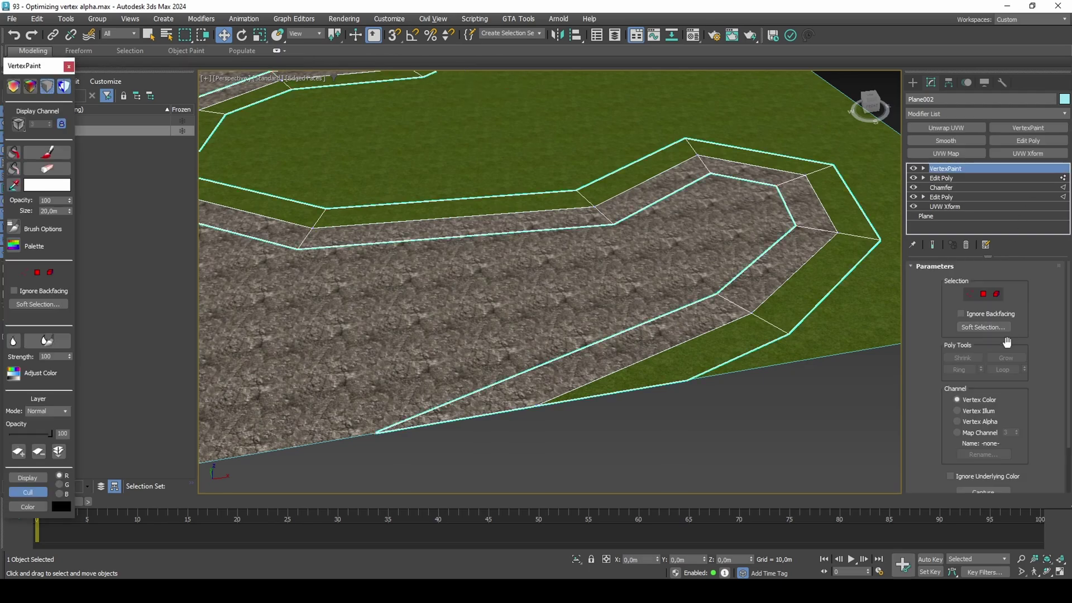
{"action": "left_click", "coordinate": [983, 433]}
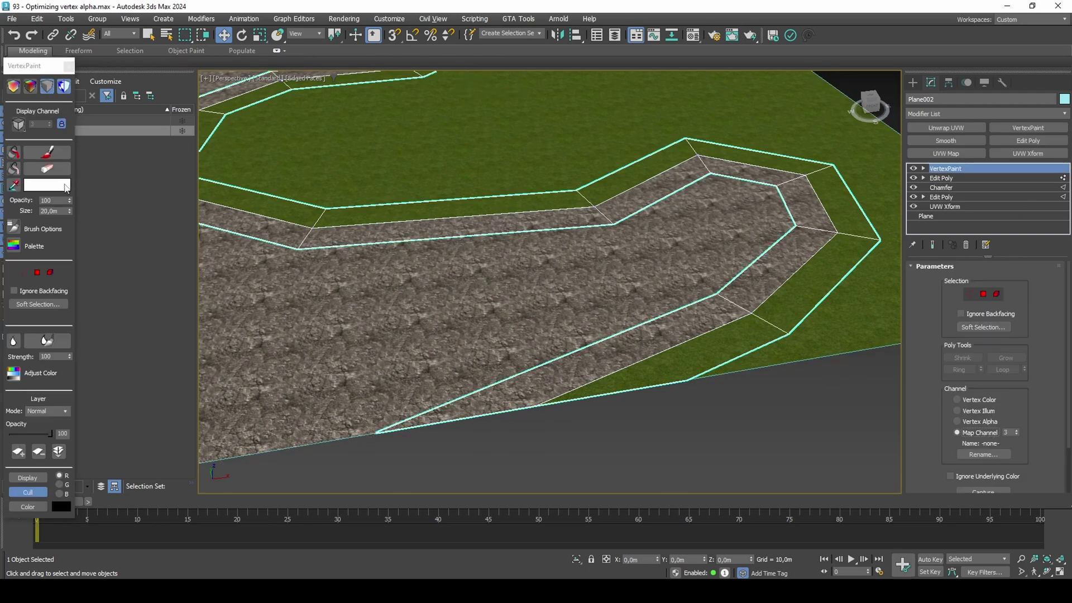
{"action": "left_click", "coordinate": [65, 185]}
{"action": "left_click_drag", "start_coordinate": [168, 116], "coordinate": [139, 118]}
{"action": "left_click", "coordinate": [235, 150]}
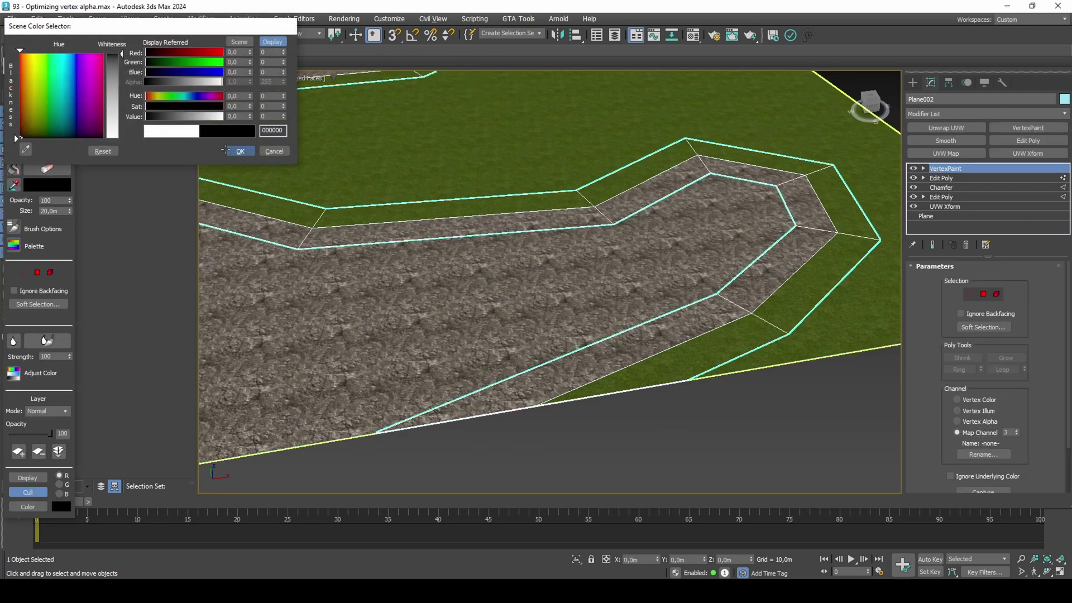
{"action": "left_click", "coordinate": [230, 151]}
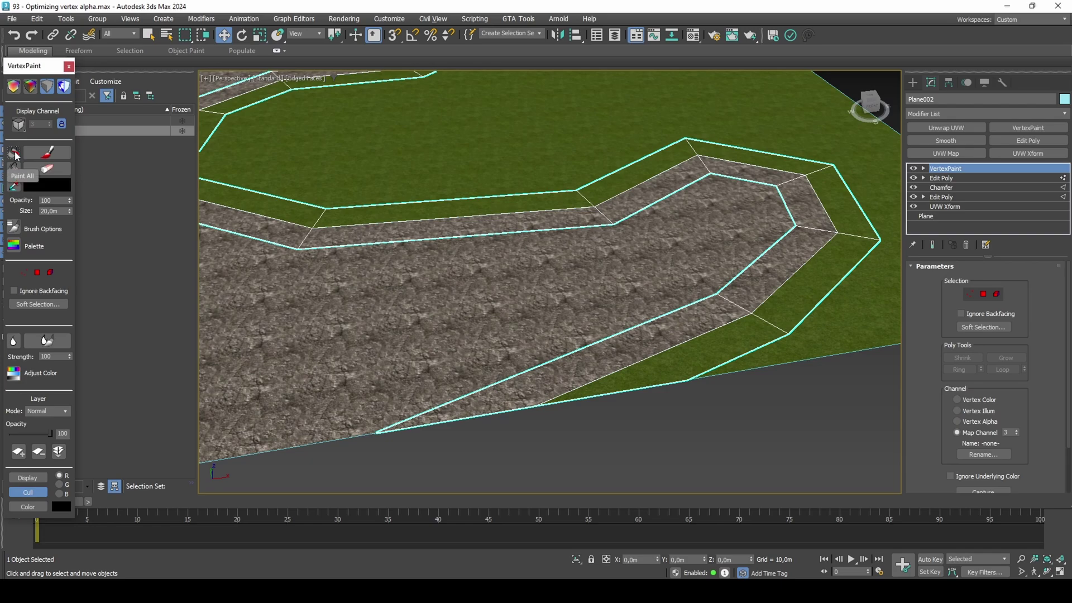
{"action": "key", "text": "m"}
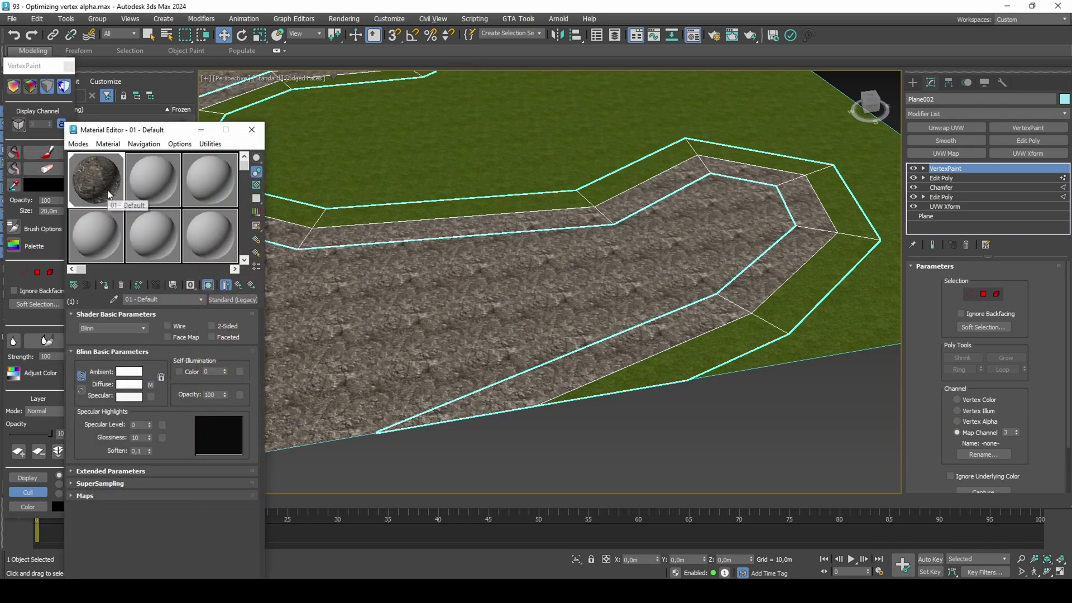
Step: Copy the rock sub-material and paste it into the second material slot
{"action": "left_click", "coordinate": [238, 285]}
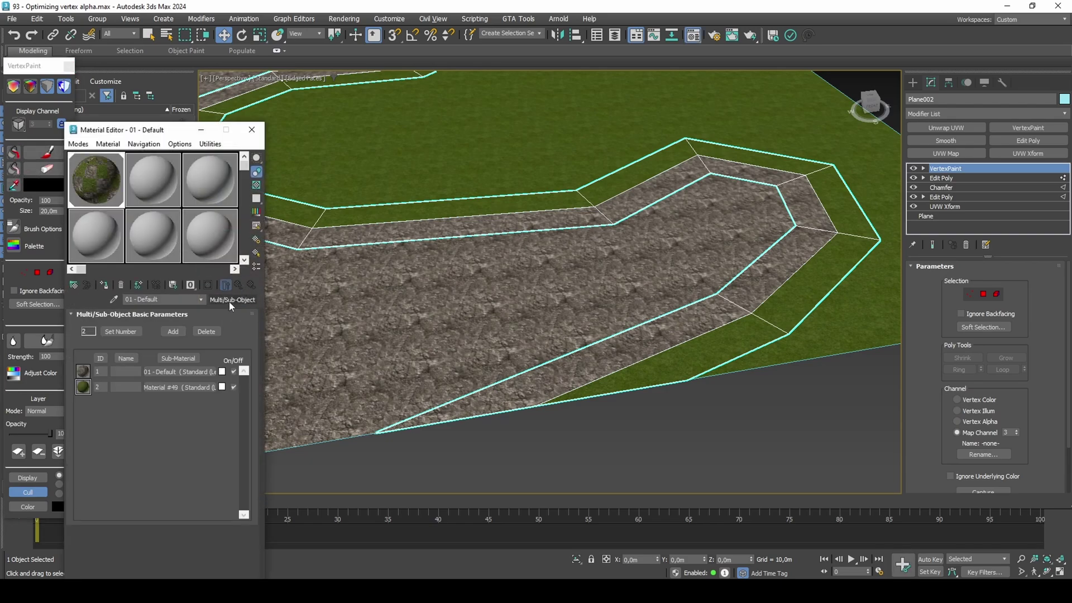
{"action": "right_click", "coordinate": [191, 374]}
{"action": "left_click", "coordinate": [209, 391]}
{"action": "left_click", "coordinate": [151, 189]}
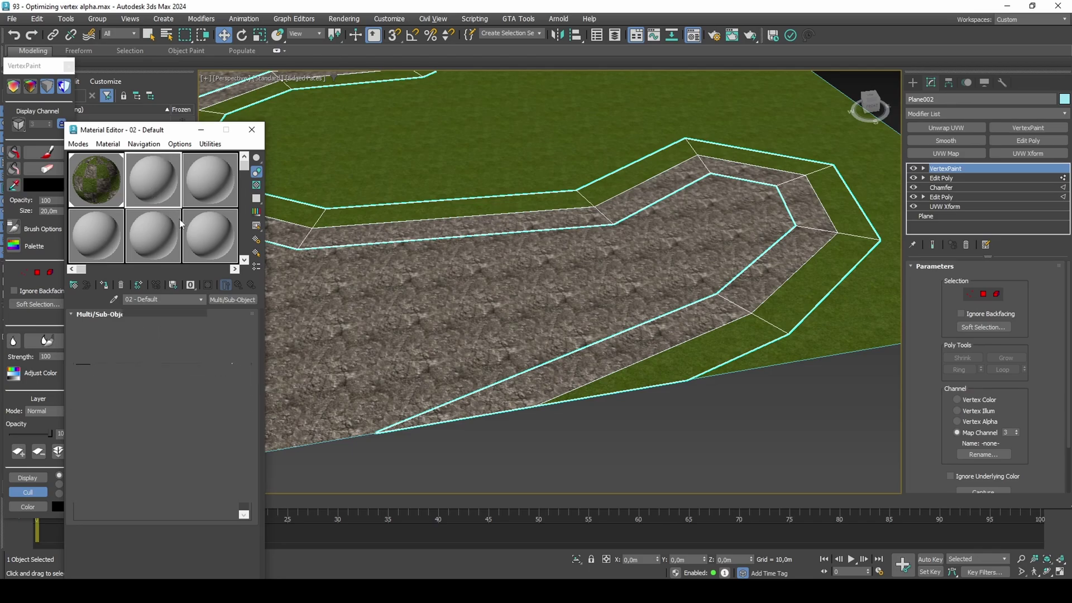
{"action": "right_click", "coordinate": [236, 300]}
{"action": "left_click", "coordinate": [253, 334]}
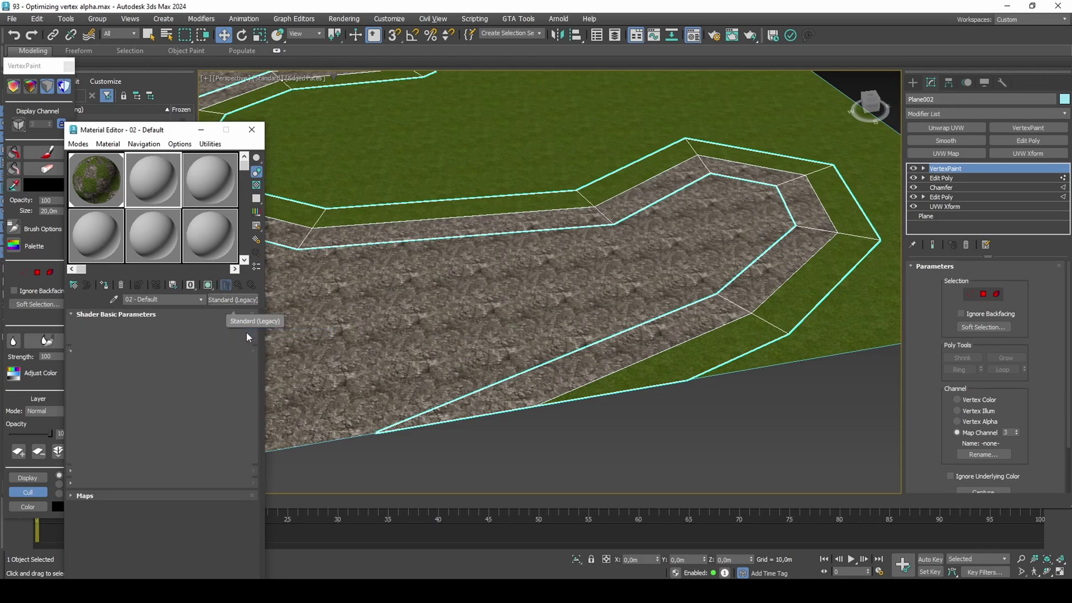
Step: Use a UVW Channel map as the rock's opacity, assign the material to Plane002, show shaded
{"action": "left_click", "coordinate": [240, 394]}
{"action": "type", "text": "uv"}
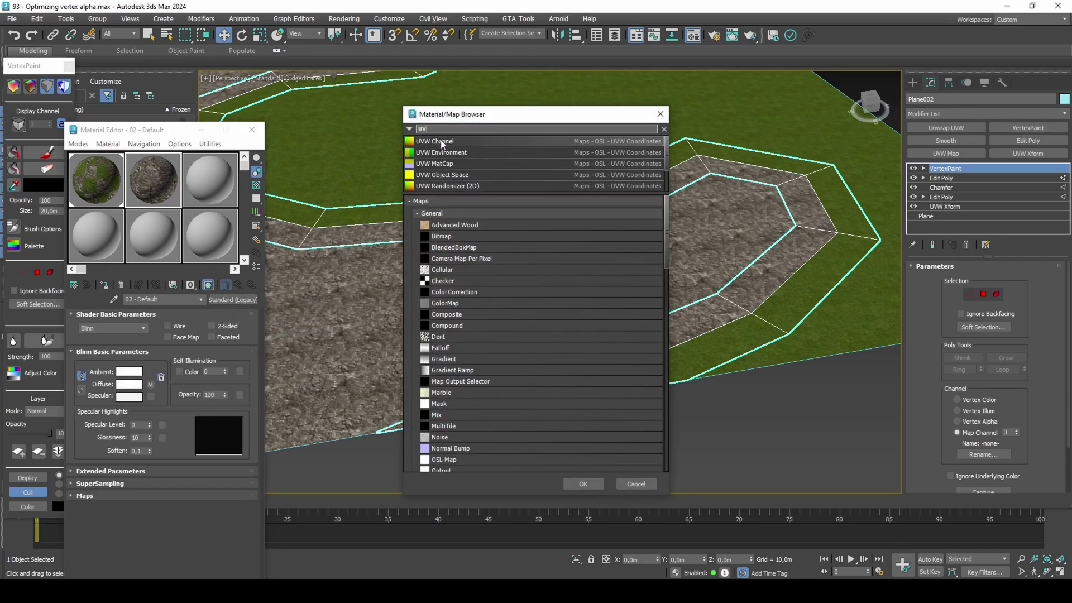
{"action": "double_click", "coordinate": [442, 143]}
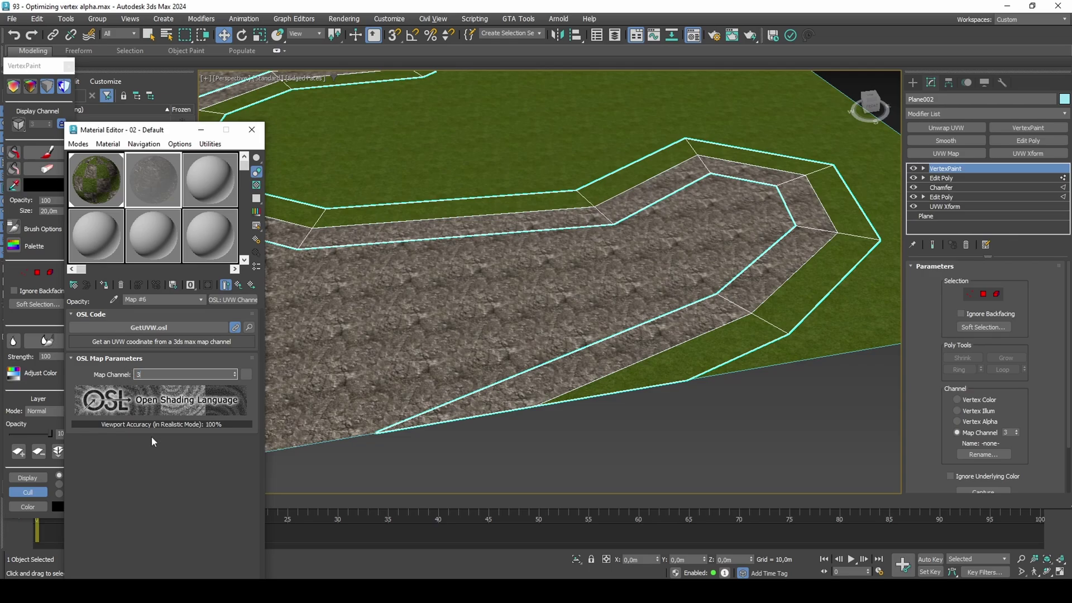
{"action": "left_click", "coordinate": [238, 285]}
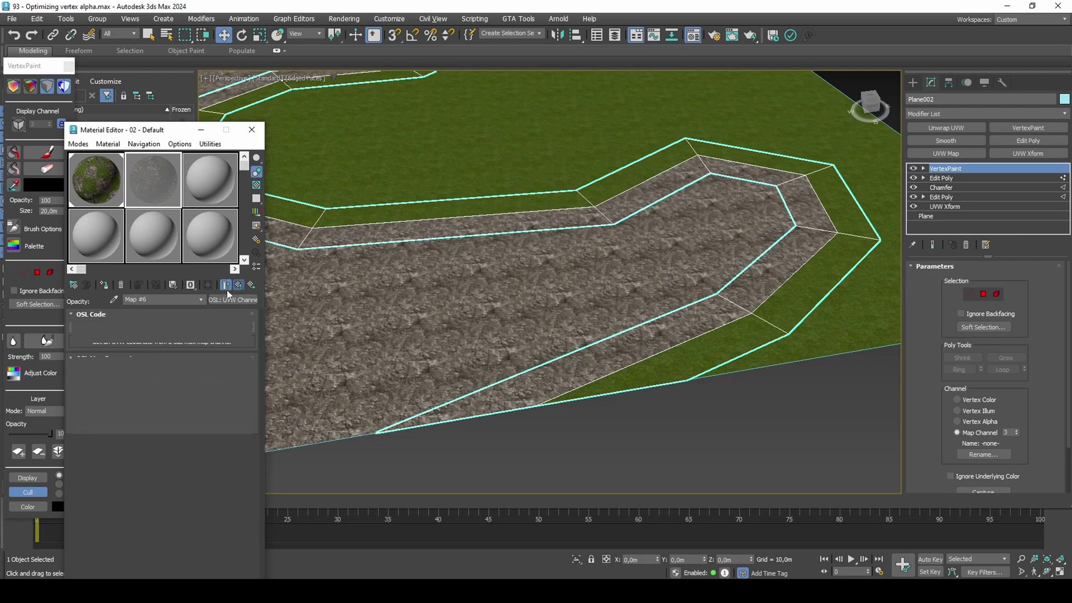
{"action": "left_click", "coordinate": [106, 286]}
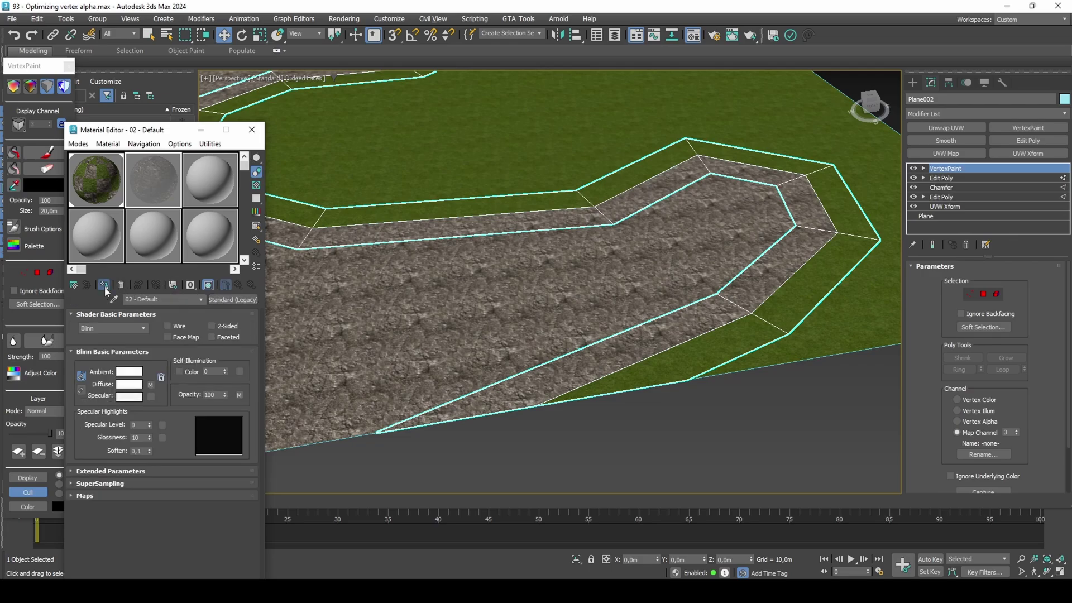
{"action": "left_click", "coordinate": [223, 285]}
Step: Keep the viewport on Standard shading quality, deselect the plane, and close the Material Editor
{"action": "left_click", "coordinate": [266, 79]}
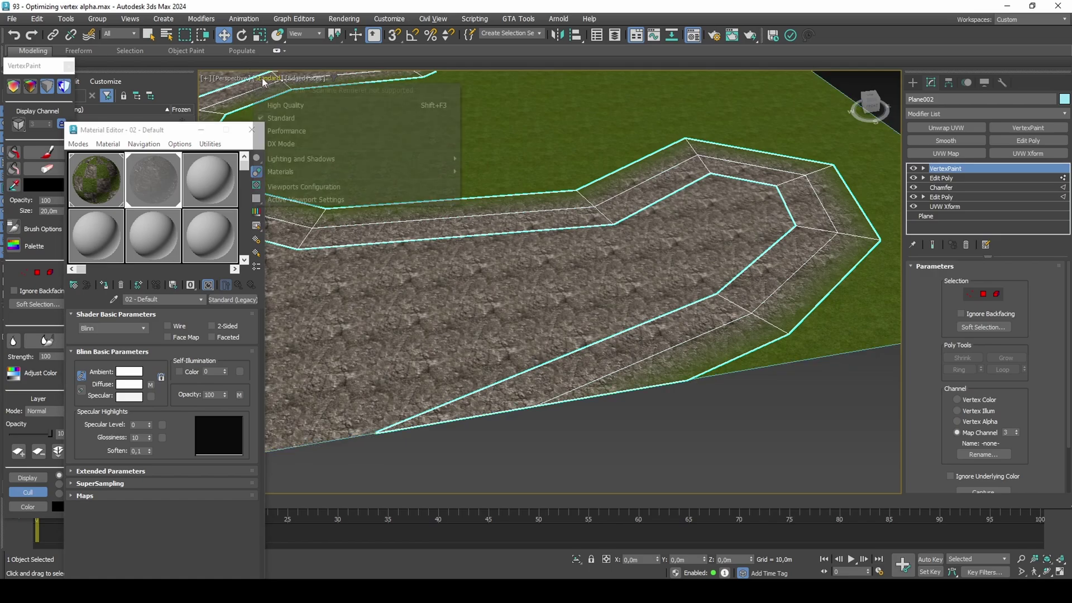
{"action": "left_click", "coordinate": [286, 105]}
{"action": "left_click", "coordinate": [267, 79]}
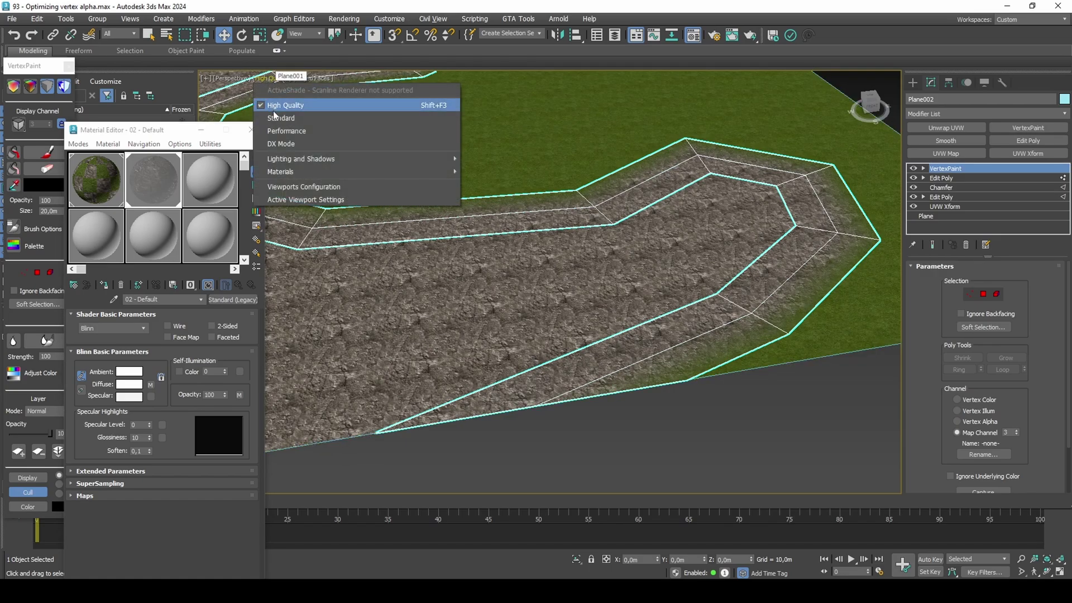
{"action": "left_click", "coordinate": [275, 118]}
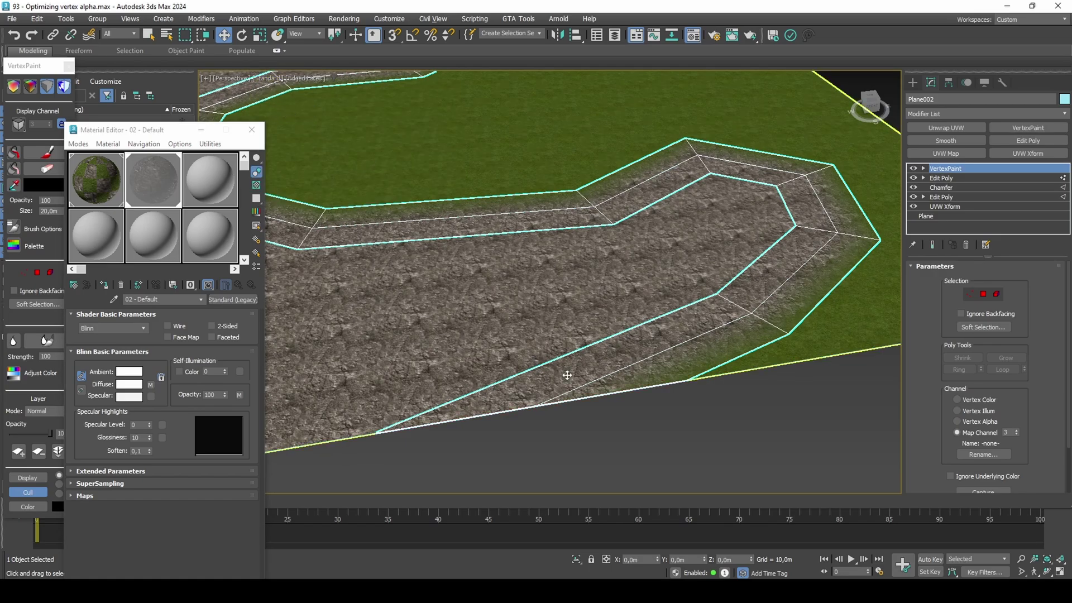
{"action": "left_click", "coordinate": [617, 441]}
{"action": "left_click", "coordinate": [259, 131]}
Step: Inspect the soft rock-to-grass border up close in Walk Through mode, then reselect Plane002
{"action": "key", "text": "F4"}
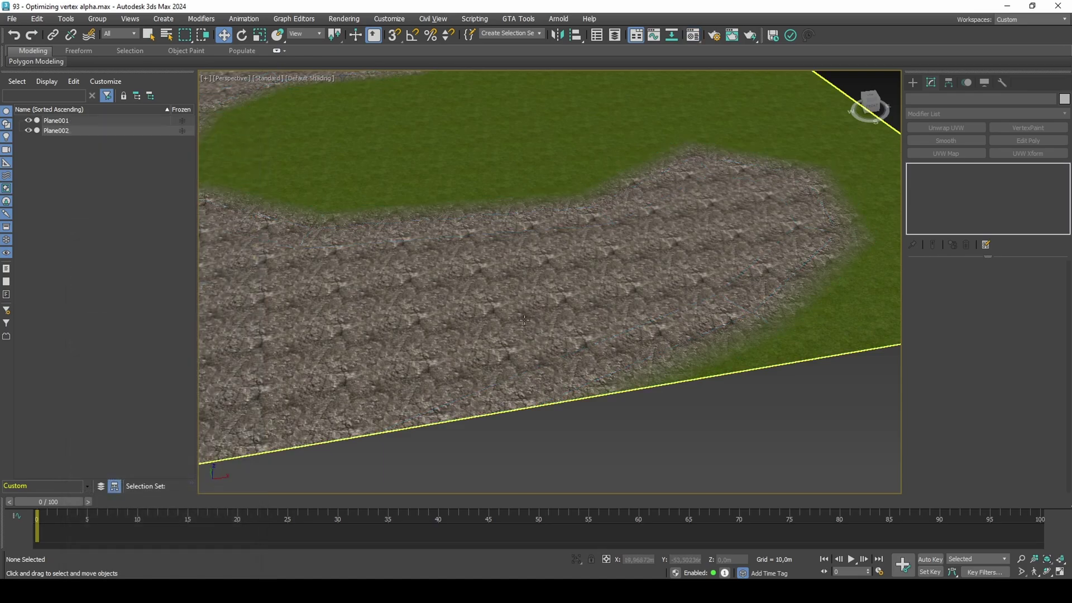
{"action": "left_click", "coordinate": [1034, 572]}
{"action": "mouse_move", "coordinate": [724, 323]}
{"action": "left_mouse_down"}
{"action": "mouse_move", "coordinate": [740, 321]}
{"action": "mouse_move", "coordinate": [732, 290]}
{"action": "mouse_move", "coordinate": [659, 331]}
{"action": "mouse_move", "coordinate": [545, 331]}
{"action": "mouse_move", "coordinate": [481, 311]}
{"action": "mouse_move", "coordinate": [466, 326]}
{"action": "mouse_move", "coordinate": [474, 302]}
{"action": "mouse_move", "coordinate": [461, 296]}
{"action": "mouse_move", "coordinate": [447, 311]}
{"action": "mouse_move", "coordinate": [391, 279]}
{"action": "mouse_move", "coordinate": [359, 290]}
{"action": "mouse_move", "coordinate": [465, 292]}
{"action": "mouse_move", "coordinate": [504, 316]}
{"action": "mouse_move", "coordinate": [510, 306]}
{"action": "left_mouse_up"}
{"action": "key", "text": "w"}
{"action": "key", "text": "s"}
{"action": "key", "text": "F4"}
{"action": "key", "text": "F4"}
{"action": "key", "text": "s"}
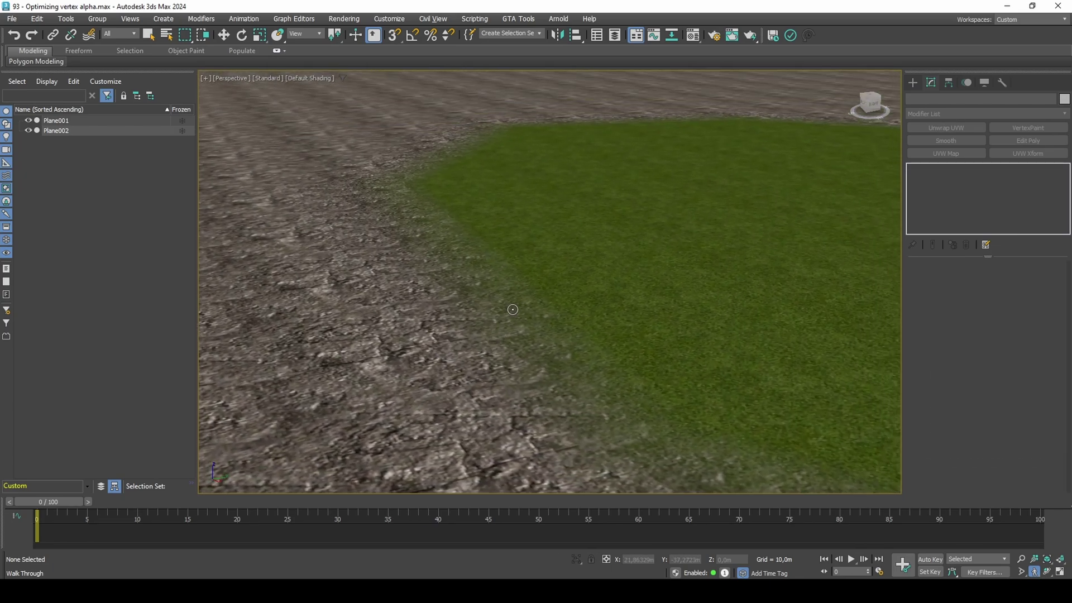
{"action": "key", "text": "w"}
{"action": "left_click", "coordinate": [490, 299]}
Step: Turn on Show End Result for Plane002's Chamfer modifier and test a 1,0m Amount
{"action": "middle_click_drag", "start_coordinate": [490, 308], "coordinate": [531, 266]}
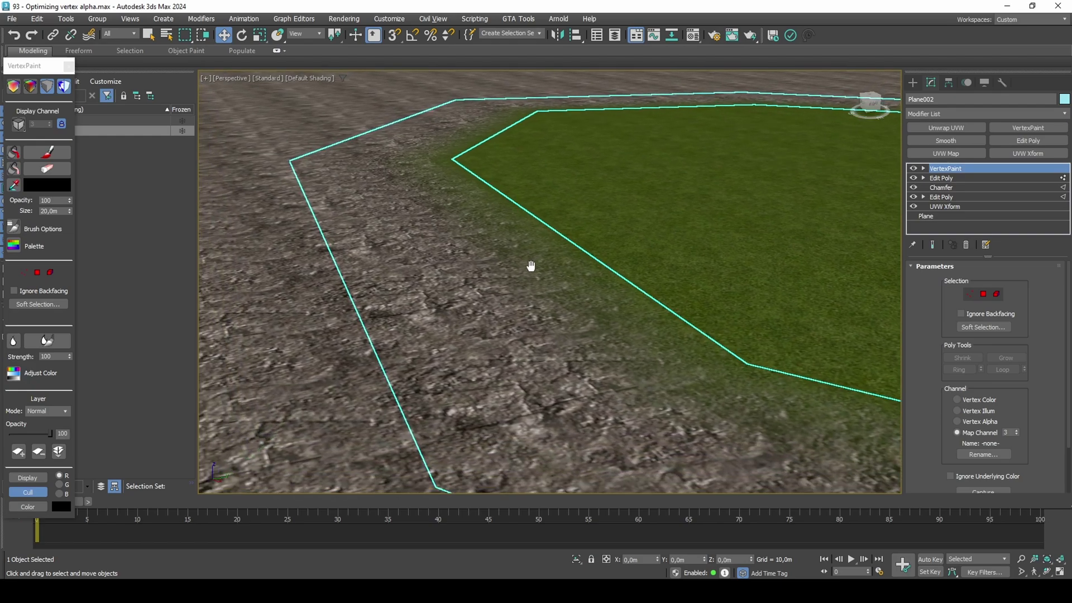
{"action": "left_click", "coordinate": [958, 188]}
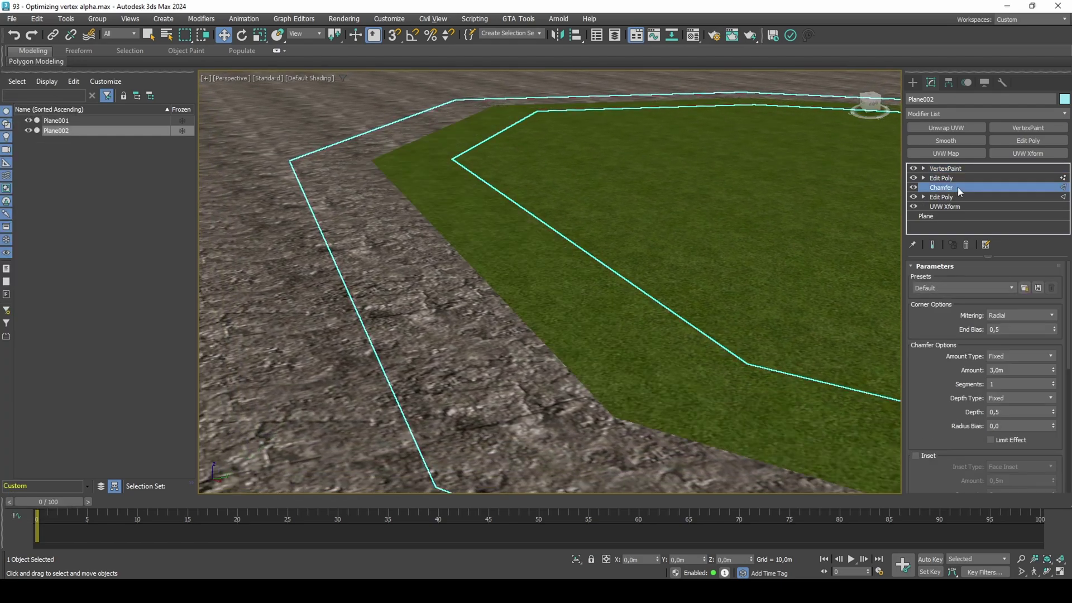
{"action": "left_click", "coordinate": [933, 245]}
{"action": "mouse_move", "coordinate": [1052, 374]}
{"action": "left_mouse_down"}
{"action": "mouse_move", "coordinate": [1053, 415]}
{"action": "mouse_move", "coordinate": [1053, 377]}
{"action": "mouse_move", "coordinate": [19, 256]}
{"action": "mouse_move", "coordinate": [19, 265]}
{"action": "mouse_move", "coordinate": [1065, 364]}
{"action": "mouse_move", "coordinate": [1046, 387]}
{"action": "left_mouse_up"}
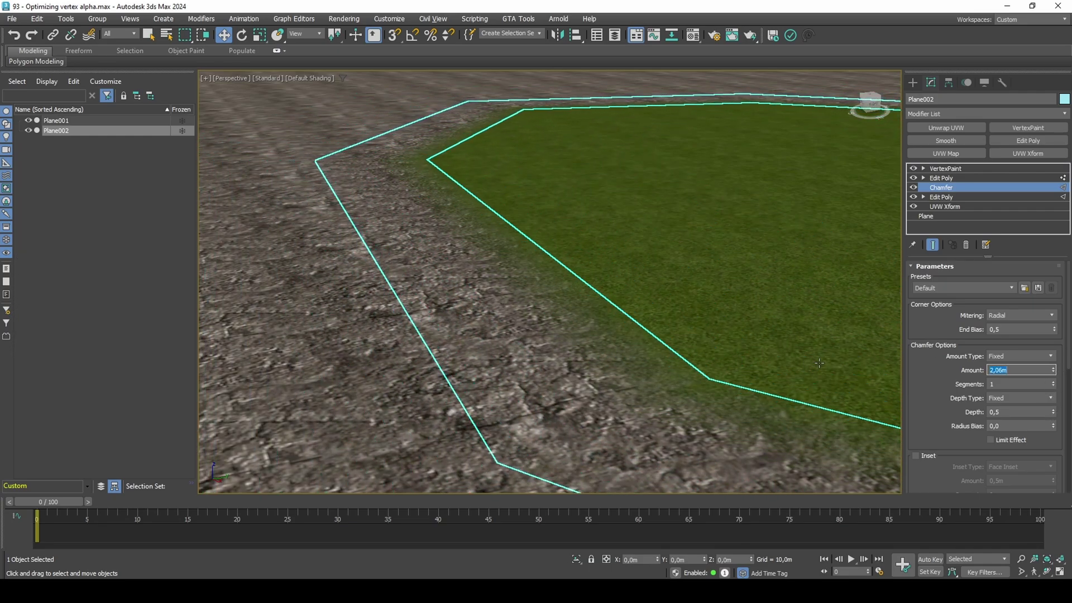
{"action": "type", "text": "1"}
{"action": "key", "text": "Return"}
Step: Deselect the plane and inspect the narrower 1,0m rock-to-grass blend edge across the terrain
{"action": "middle_click_drag", "start_coordinate": [566, 351], "coordinate": [468, 268]}
{"action": "scroll", "coordinate": [468, 268], "scroll_direction": "down", "scroll_amount": 3}
{"action": "middle_click_drag", "start_coordinate": [838, 480], "coordinate": [751, 345]}
{"action": "key", "text": "ctrl+d"}
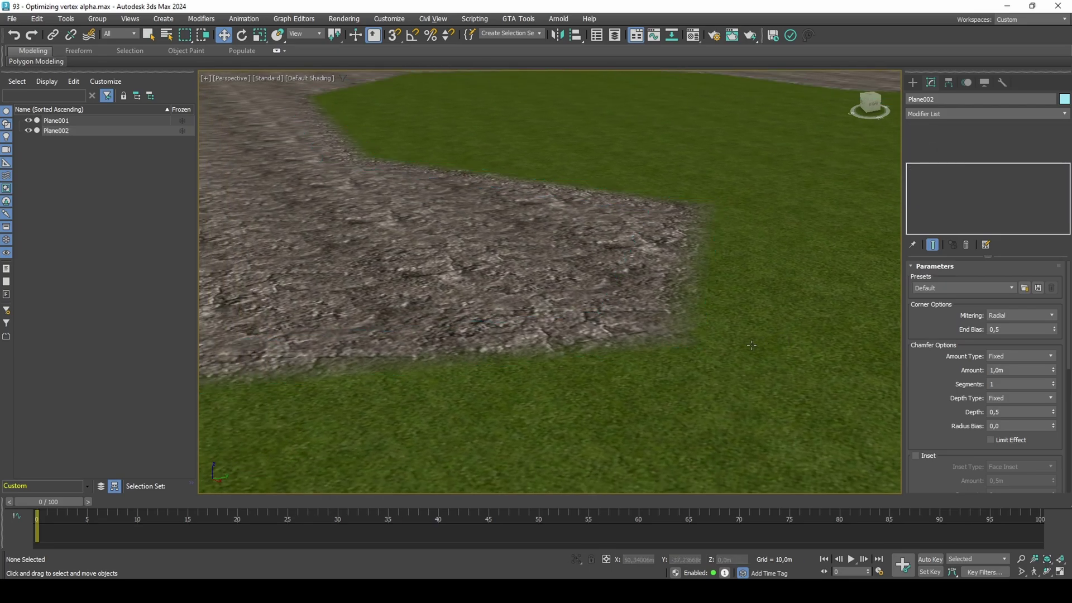
{"action": "middle_click_drag", "start_coordinate": [691, 374], "coordinate": [730, 391]}
{"action": "scroll", "coordinate": [654, 386], "scroll_direction": "down", "scroll_amount": 5}
{"action": "middle_click_drag", "start_coordinate": [655, 385], "coordinate": [681, 395], "text": "alt"}
{"action": "scroll", "coordinate": [682, 395], "scroll_direction": "up", "scroll_amount": 5}
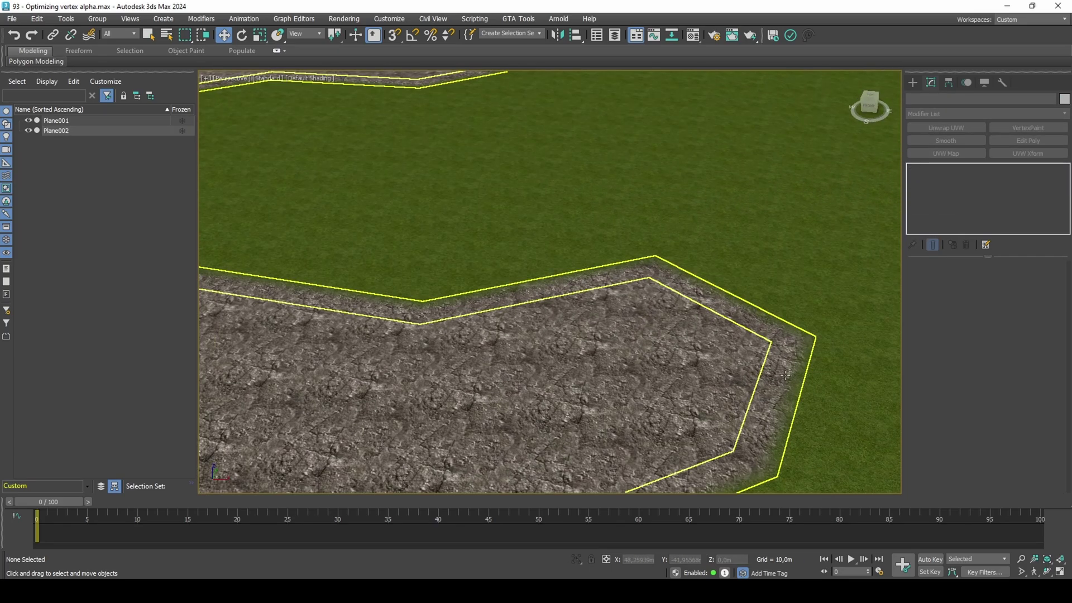
{"action": "middle_click_drag", "start_coordinate": [785, 376], "coordinate": [737, 359]}
Step: Reselect the rock plane and set the Chamfer Amount back to 3,0m
{"action": "left_click", "coordinate": [737, 359]}
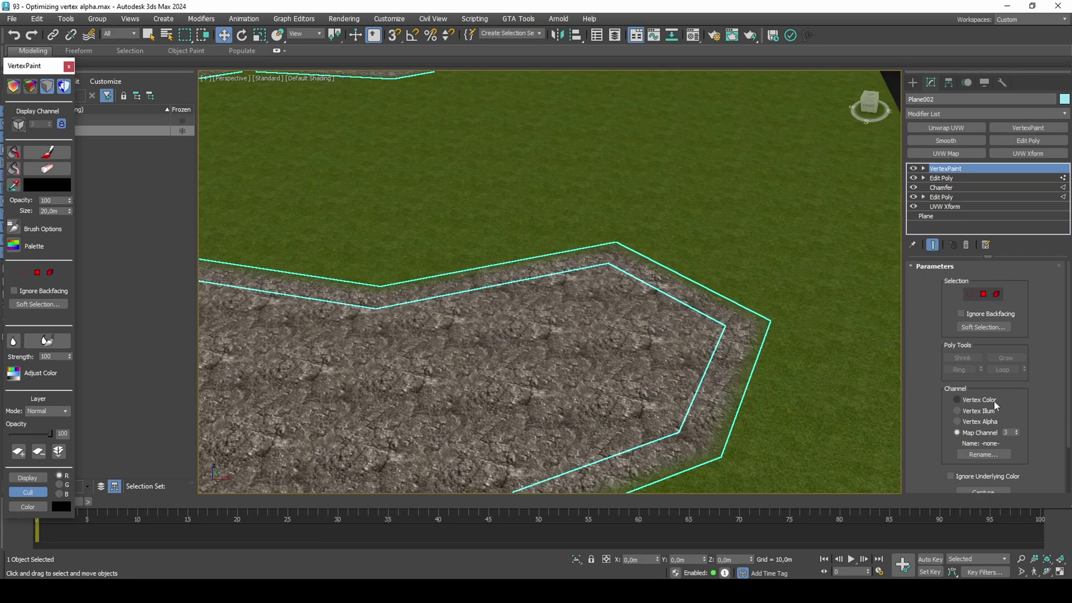
{"action": "left_click", "coordinate": [963, 188]}
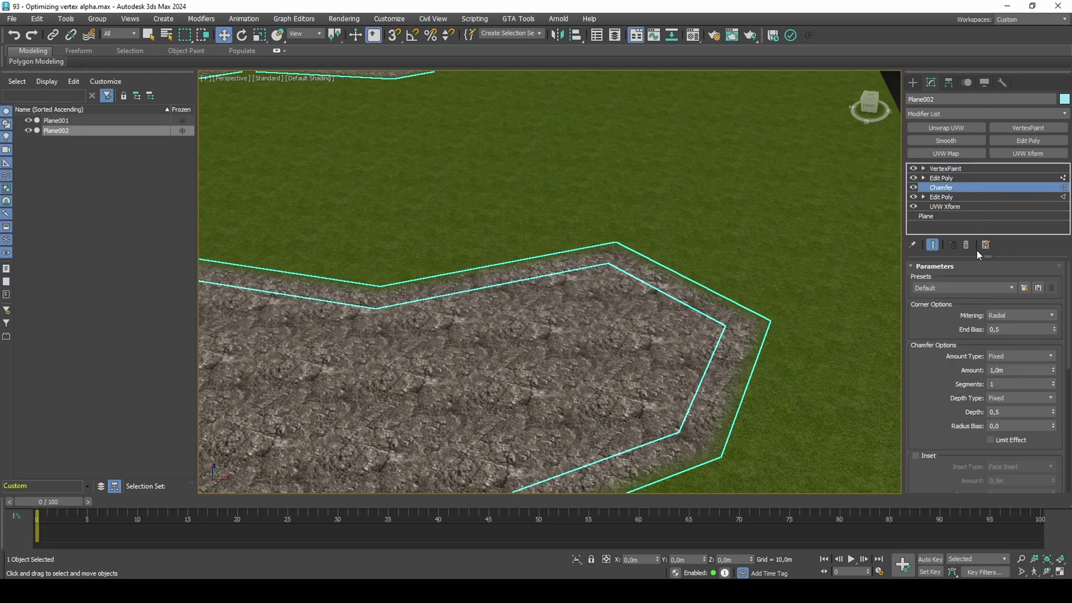
{"action": "left_click_drag", "start_coordinate": [1054, 373], "coordinate": [1064, 302]}
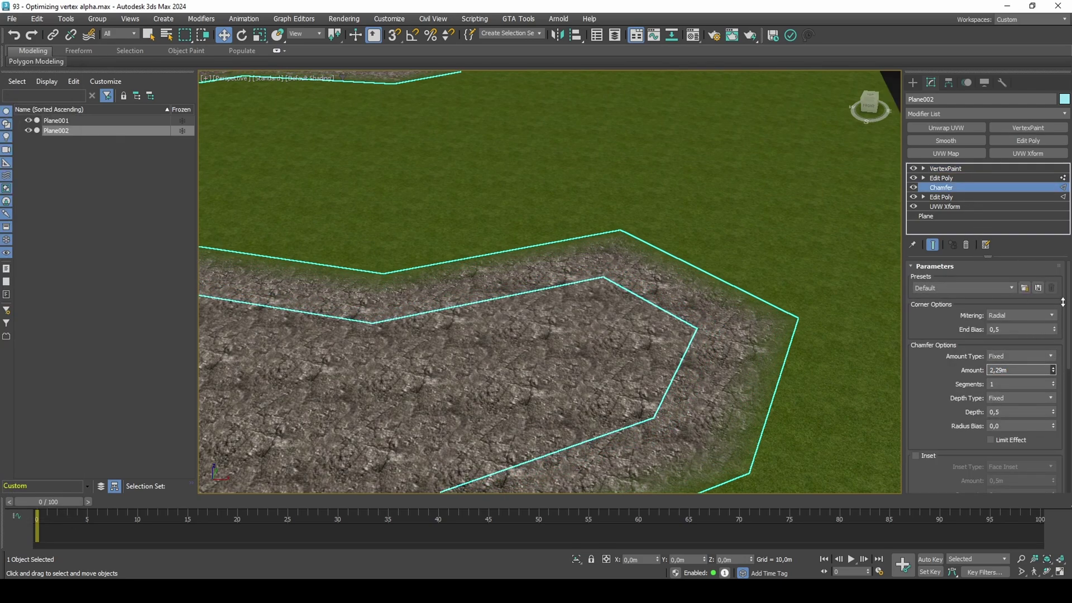
{"action": "key", "text": "Return"}
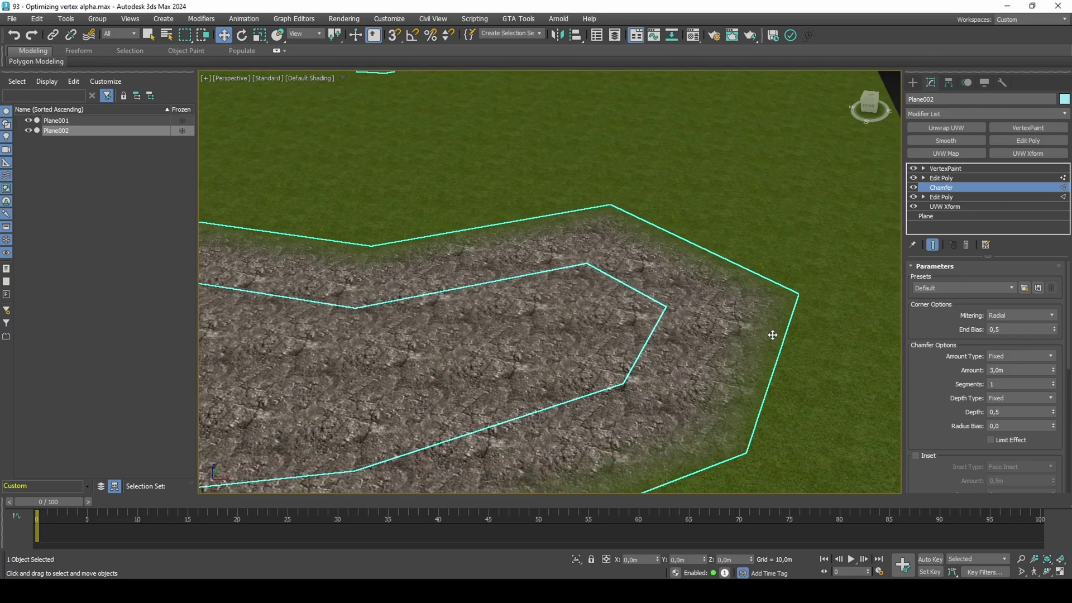